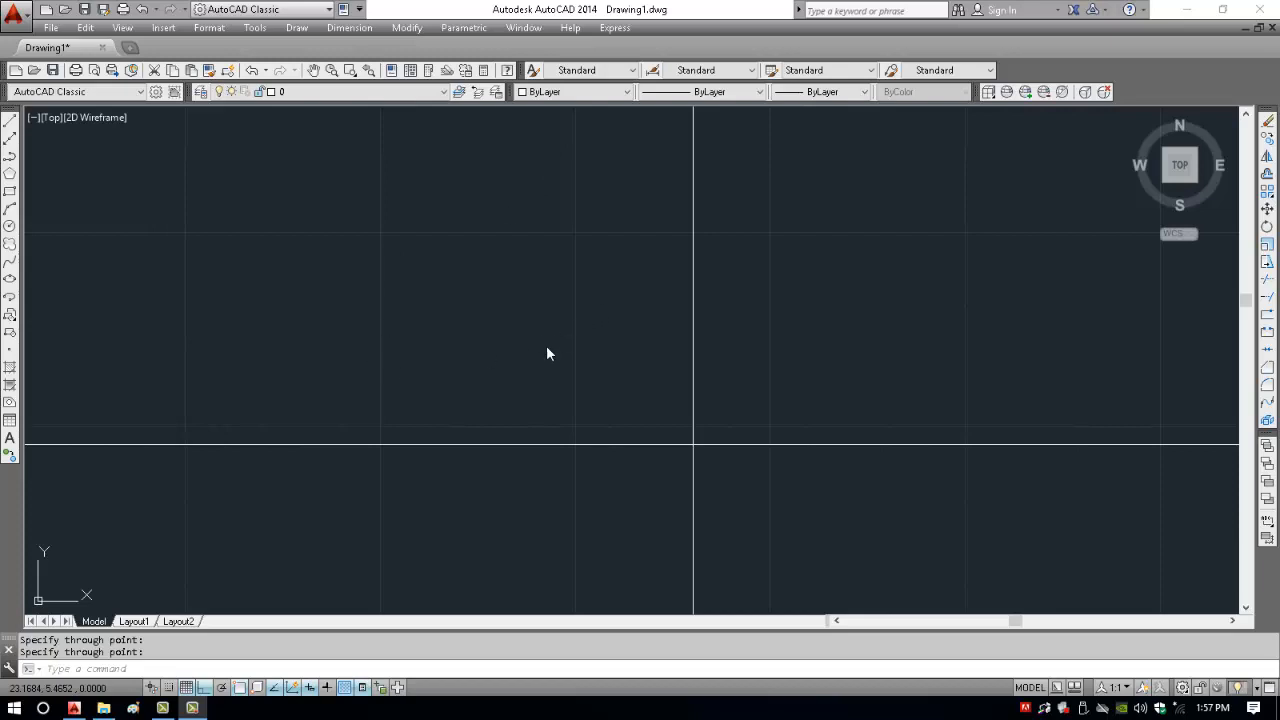
# - Erase the two crossing construction lines from the drawing
pyautogui.press('Return')
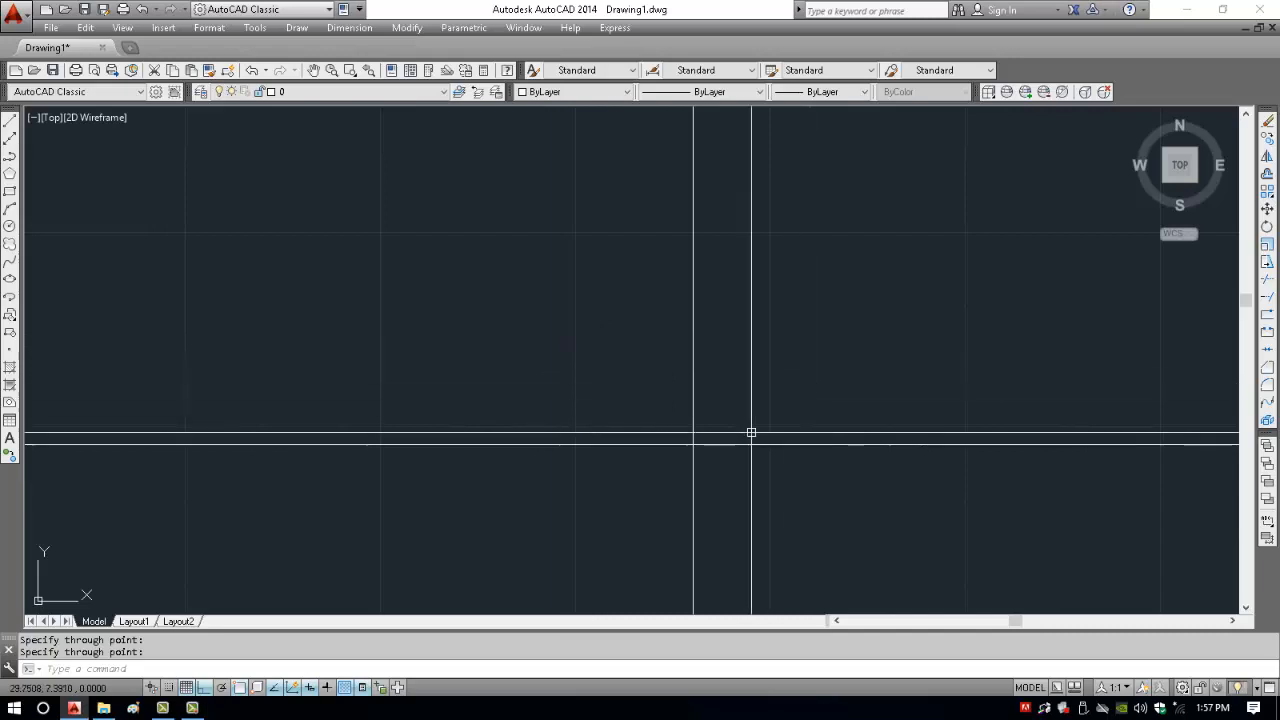
pyautogui.moveTo(749, 431); pyautogui.dragTo(655, 483)
pyautogui.write('e')
pyautogui.press('Return')
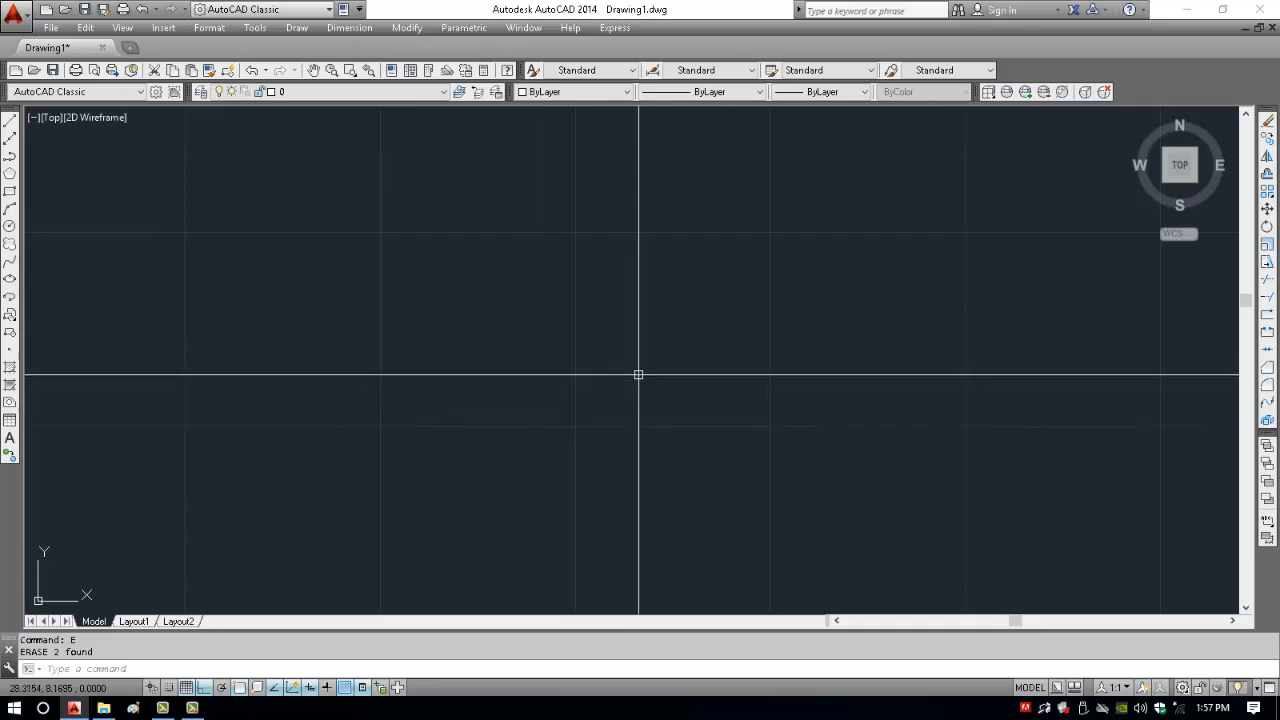
# - Draw a horizontal polyline and a vertical polyline that crosses it closer to its right end
pyautogui.write('pl')
pyautogui.press('Return')
pyautogui.click(462, 270)
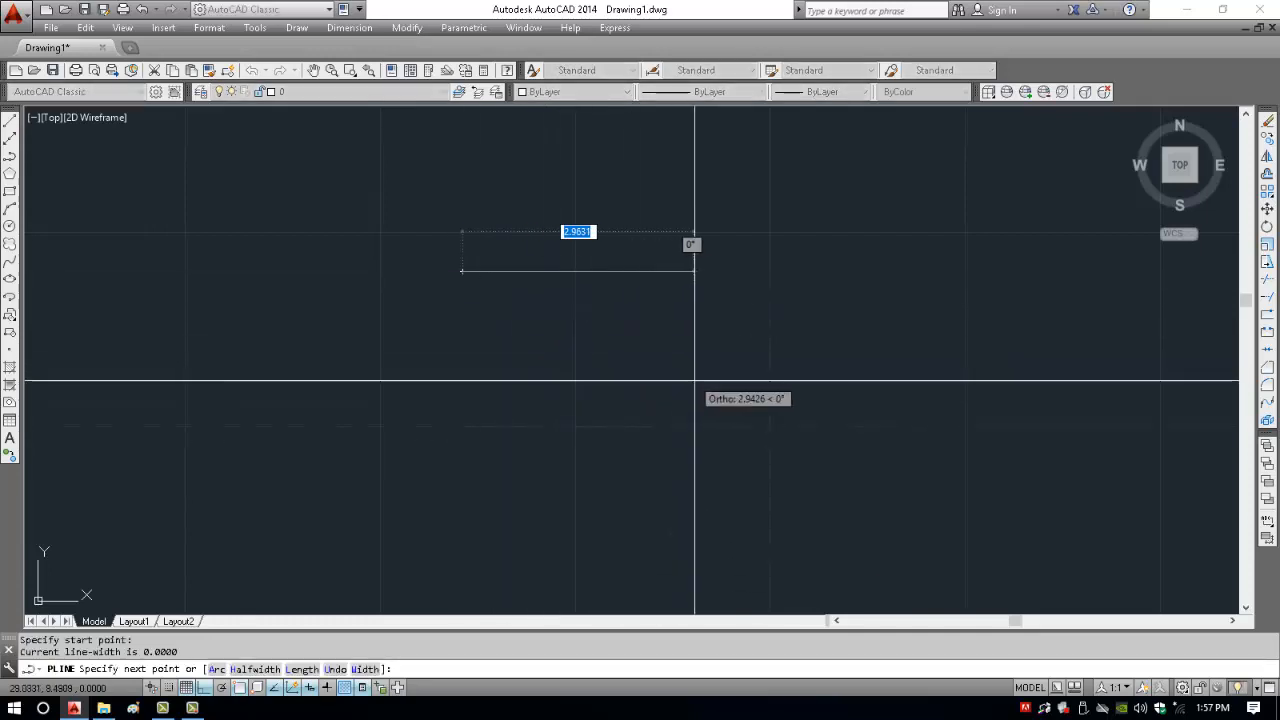
pyautogui.click(746, 349)
pyautogui.press('Return')
pyautogui.press('Return')
pyautogui.click(657, 187)
pyautogui.click(657, 387)
pyautogui.press('Return')
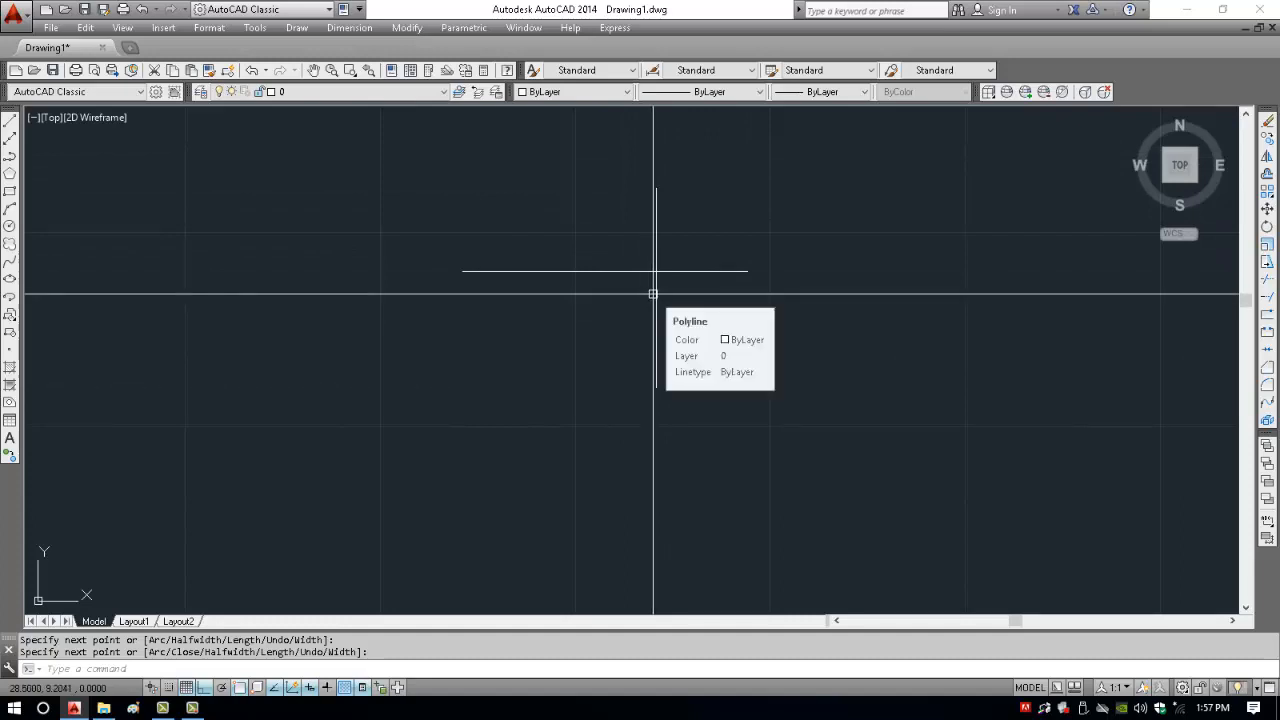
# - Trim the crossing polylines against each other, removing the horizontal's right part and the vertical's upper part to leave a corner
pyautogui.write('tr')
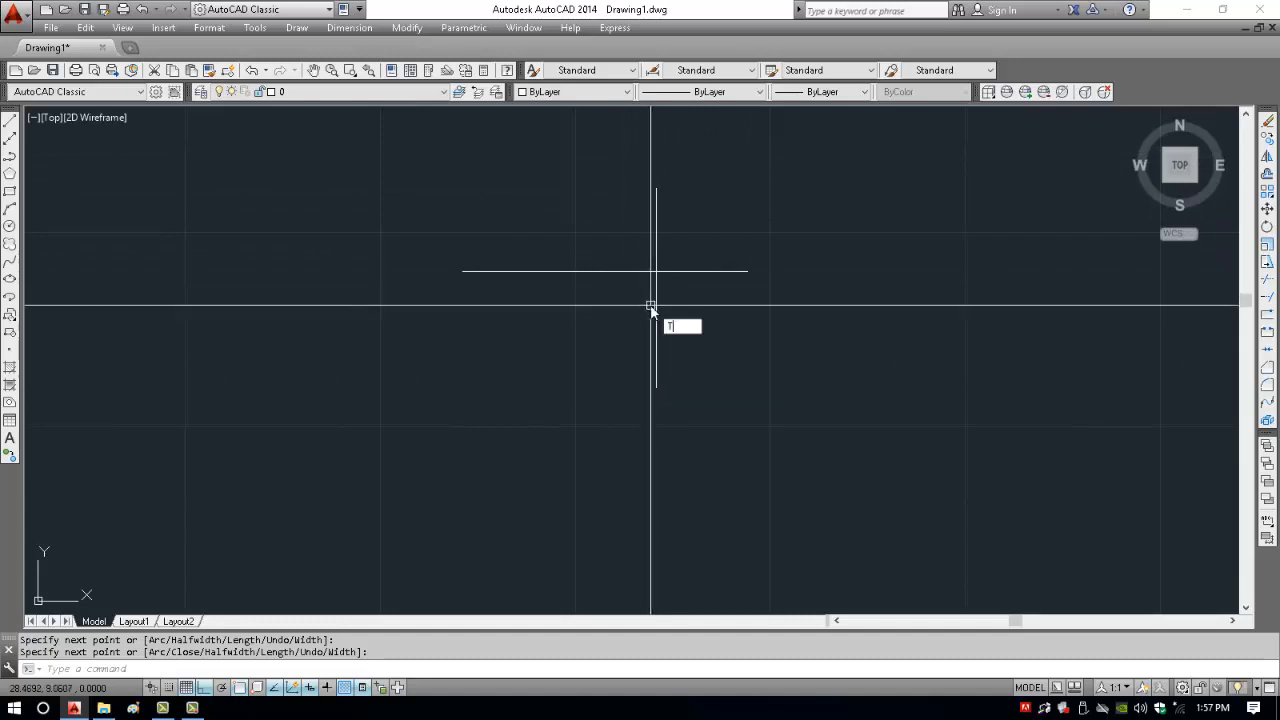
pyautogui.press('Return')
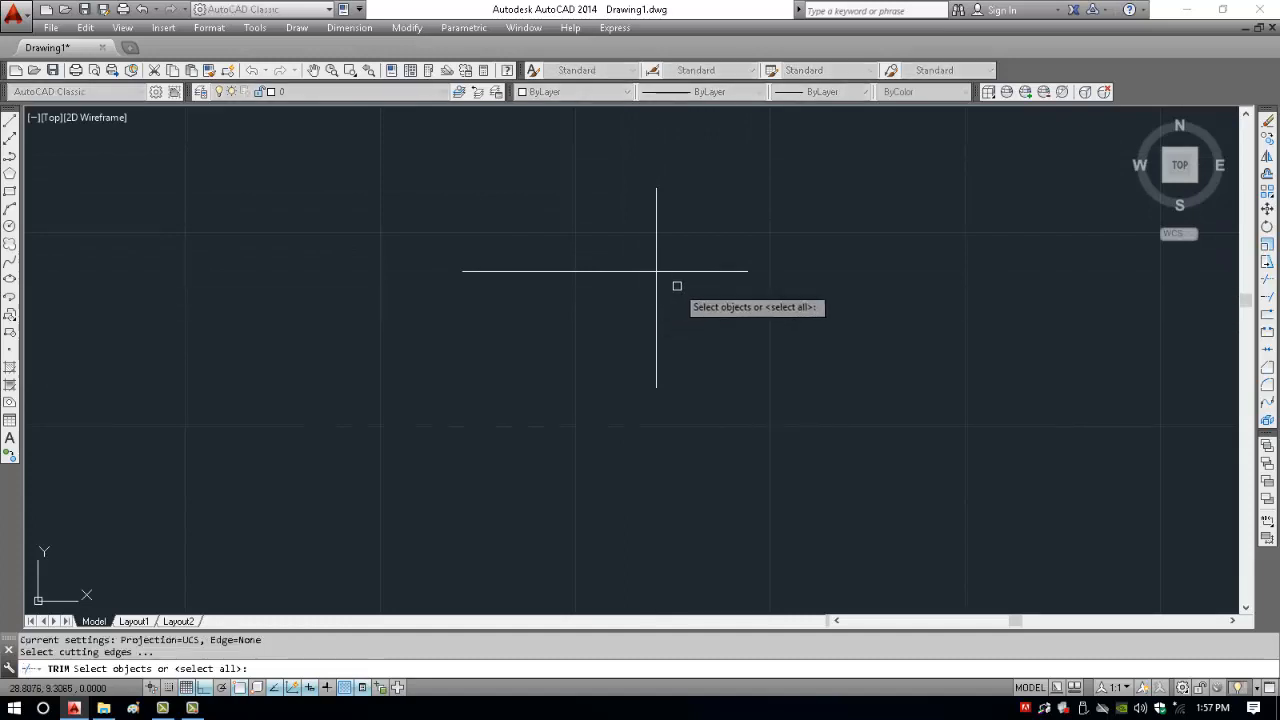
pyautogui.click(678, 286)
pyautogui.click(626, 250)
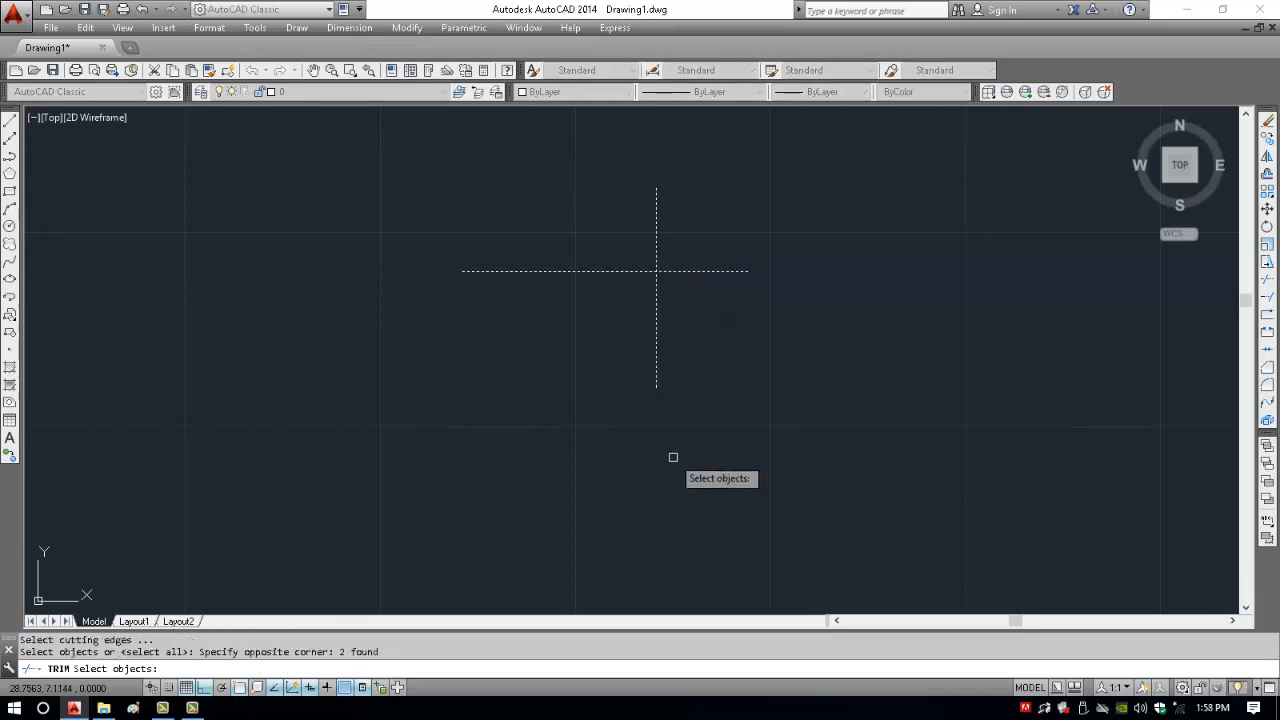
pyautogui.press('Return')
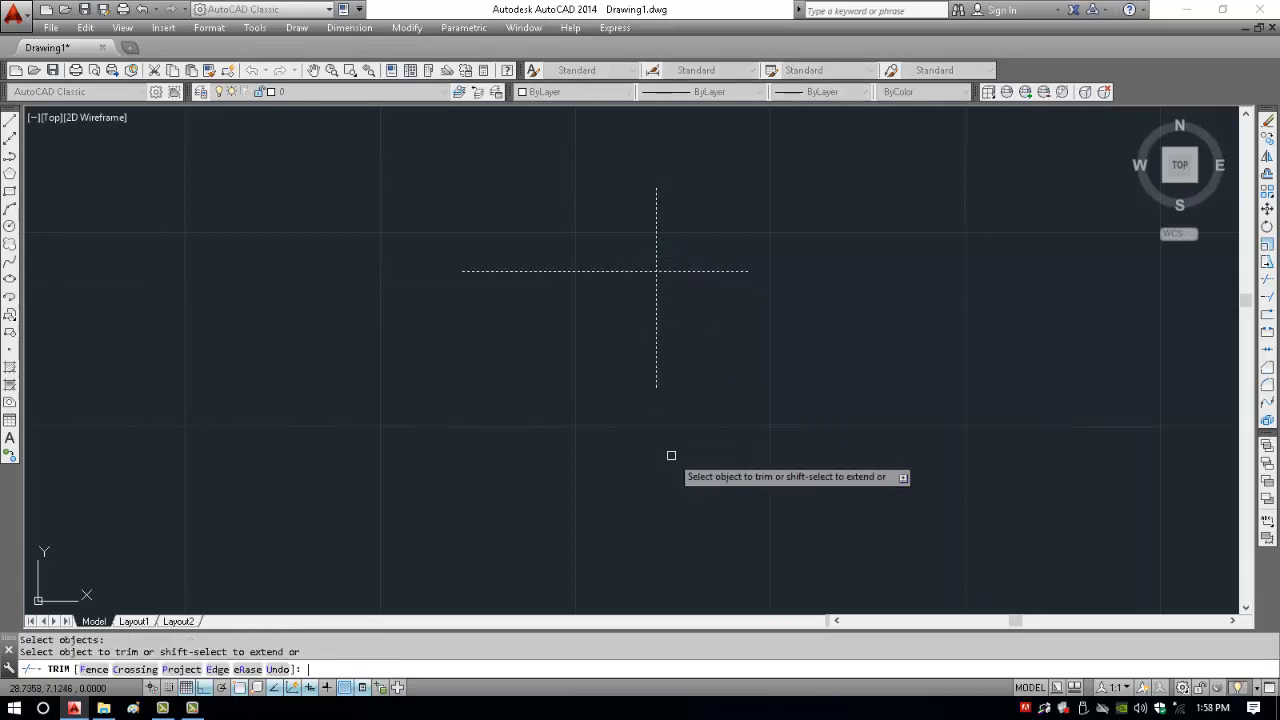
pyautogui.click(681, 271)
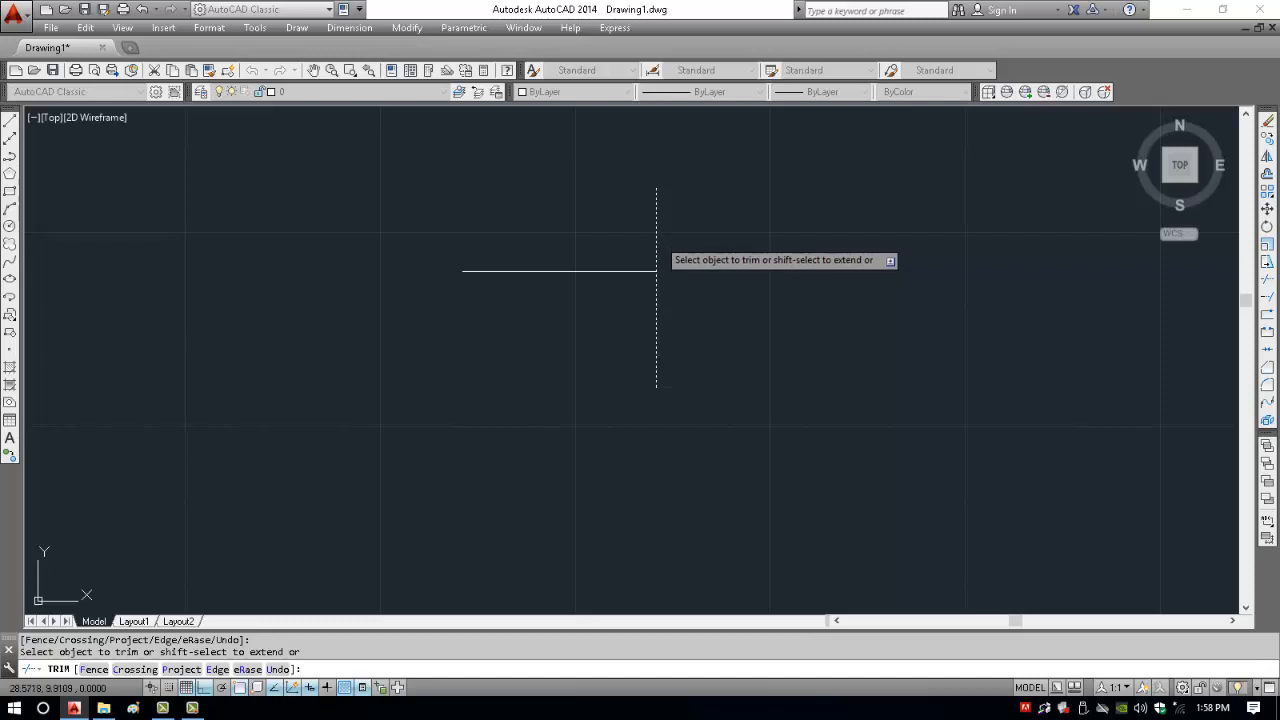
pyautogui.click(658, 238)
pyautogui.press('Return')
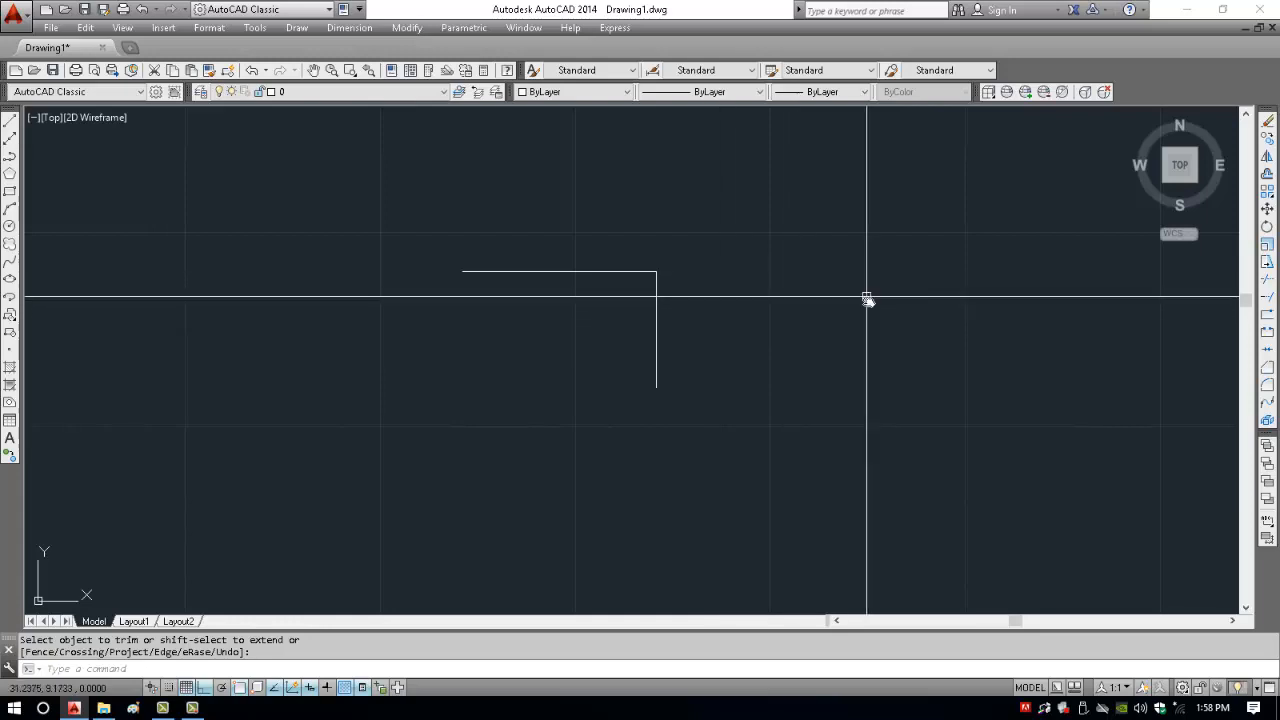
# - Draw a separate horizontal polyline to the right of the trimmed corner
pyautogui.scroll(-2, 800, 294)
pyautogui.write('PL')
pyautogui.press('Return')
pyautogui.click(716, 293)
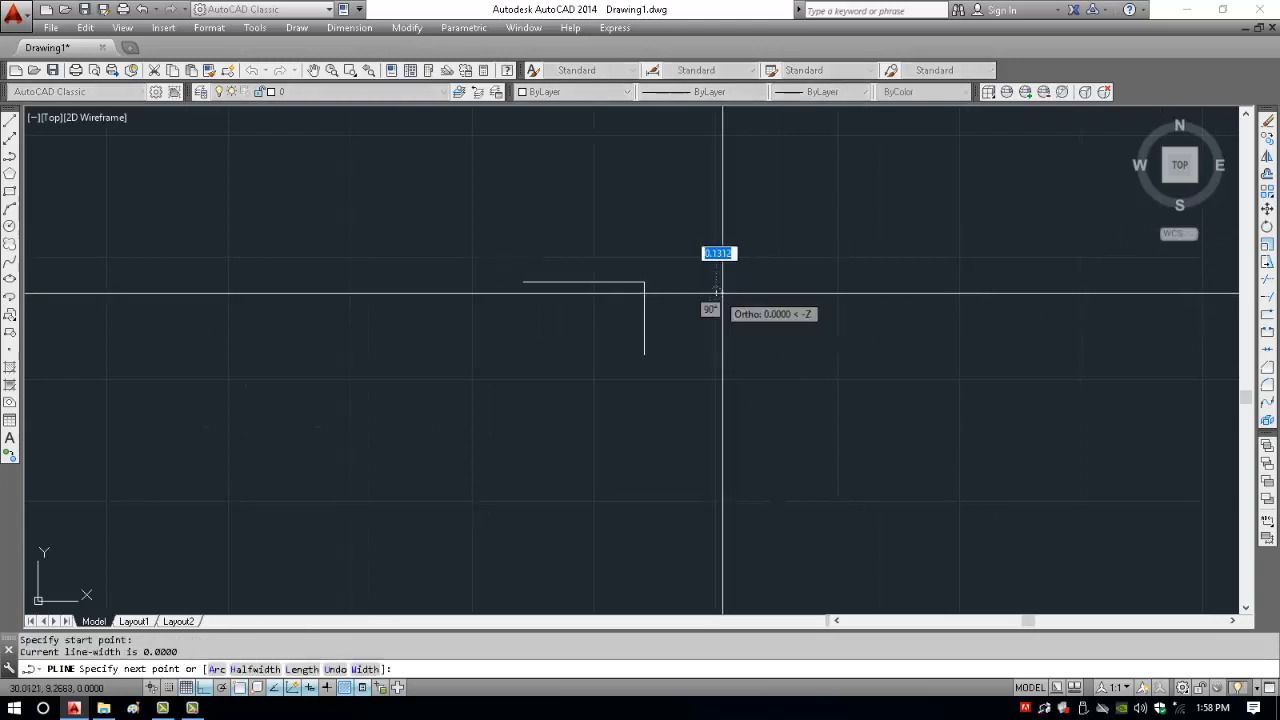
pyautogui.click(868, 293)
pyautogui.press('Return')
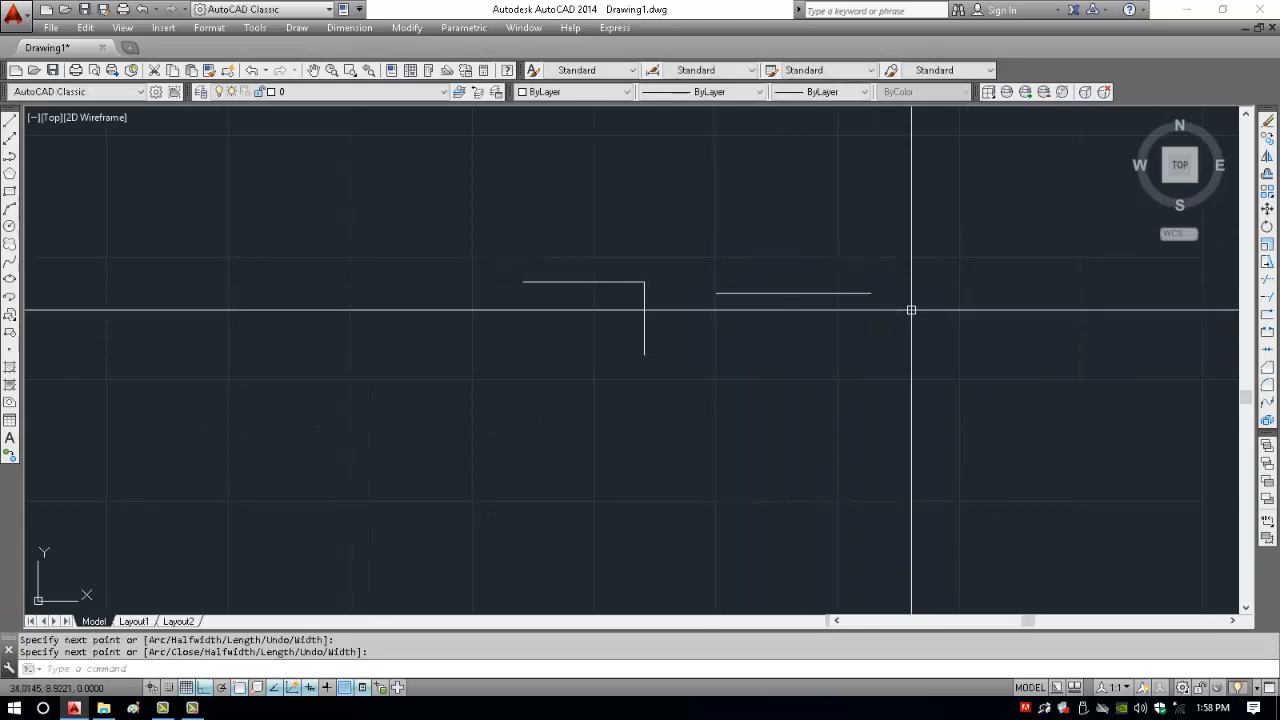
# - Draw a vertical line beyond the new horizontal polyline's right end, leaving a gap and starting slightly above its level
pyautogui.click(980, 289)
pyautogui.press('Escape')
pyautogui.write('l')
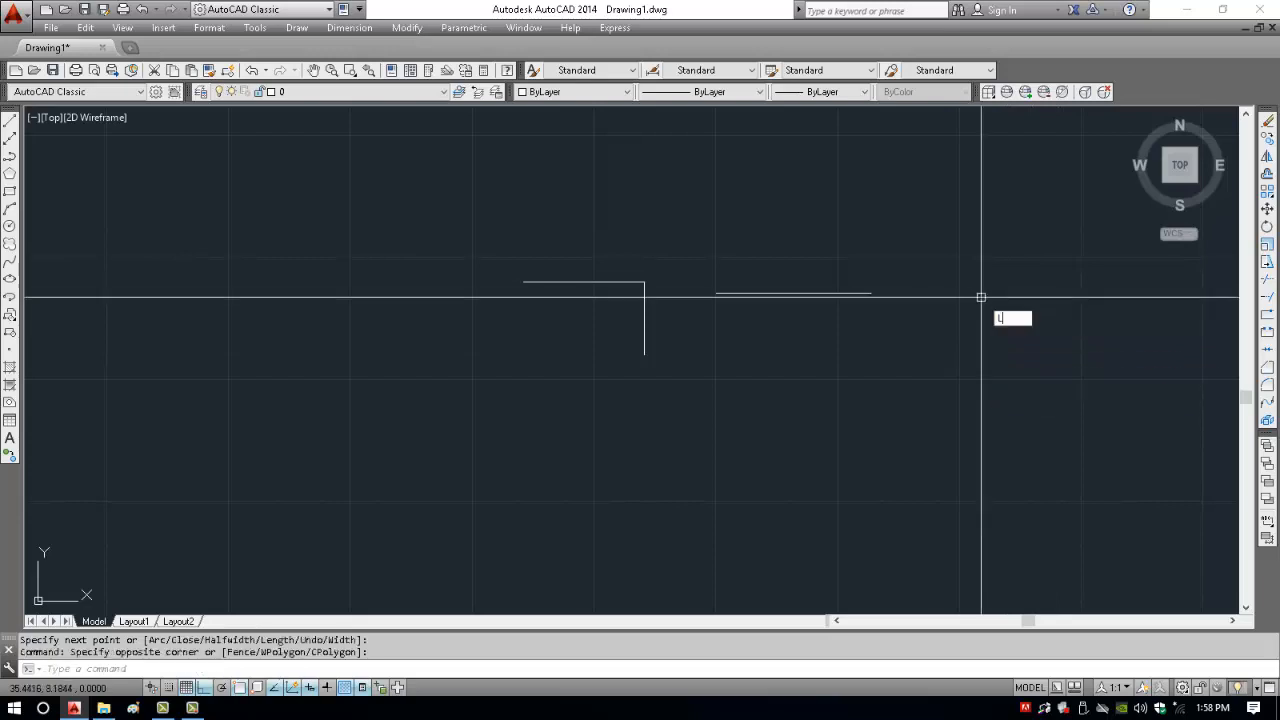
pyautogui.press('Return')
pyautogui.click(978, 290)
pyautogui.click(978, 398)
pyautogui.press('Return')
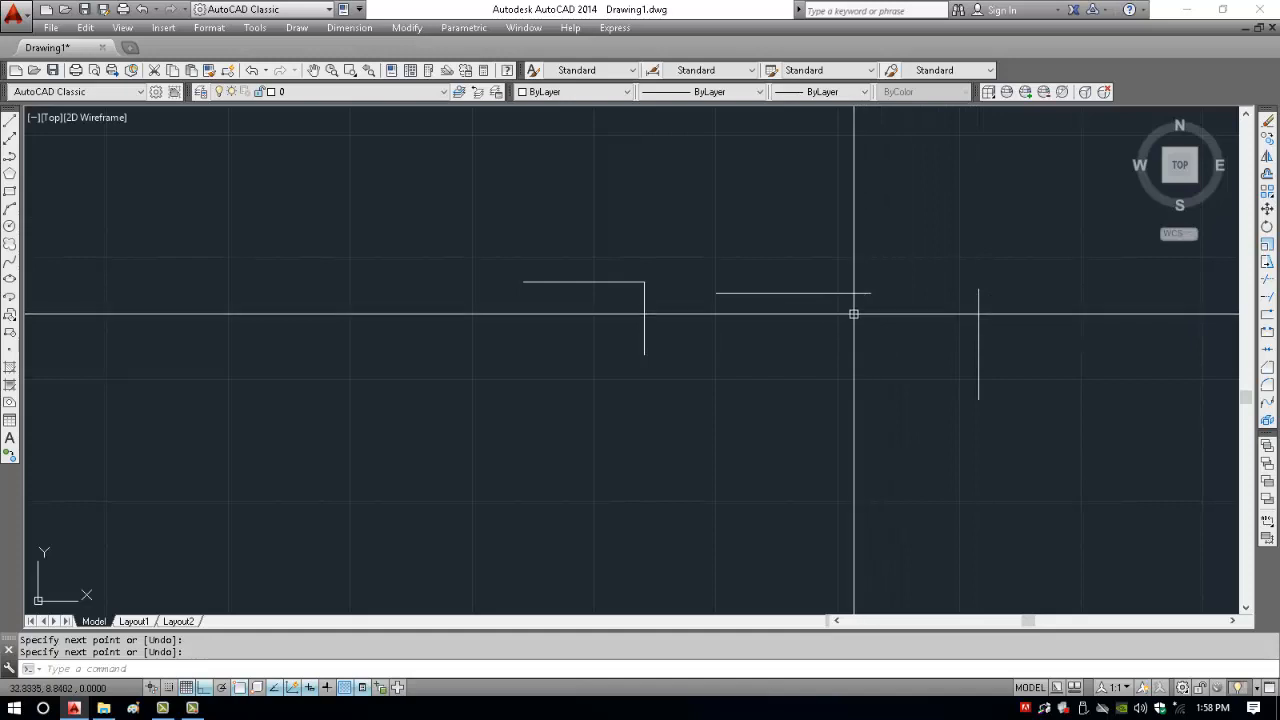
# - Extend the right horizontal polyline to the vertical line, using that line as the boundary edge
pyautogui.write('EX')
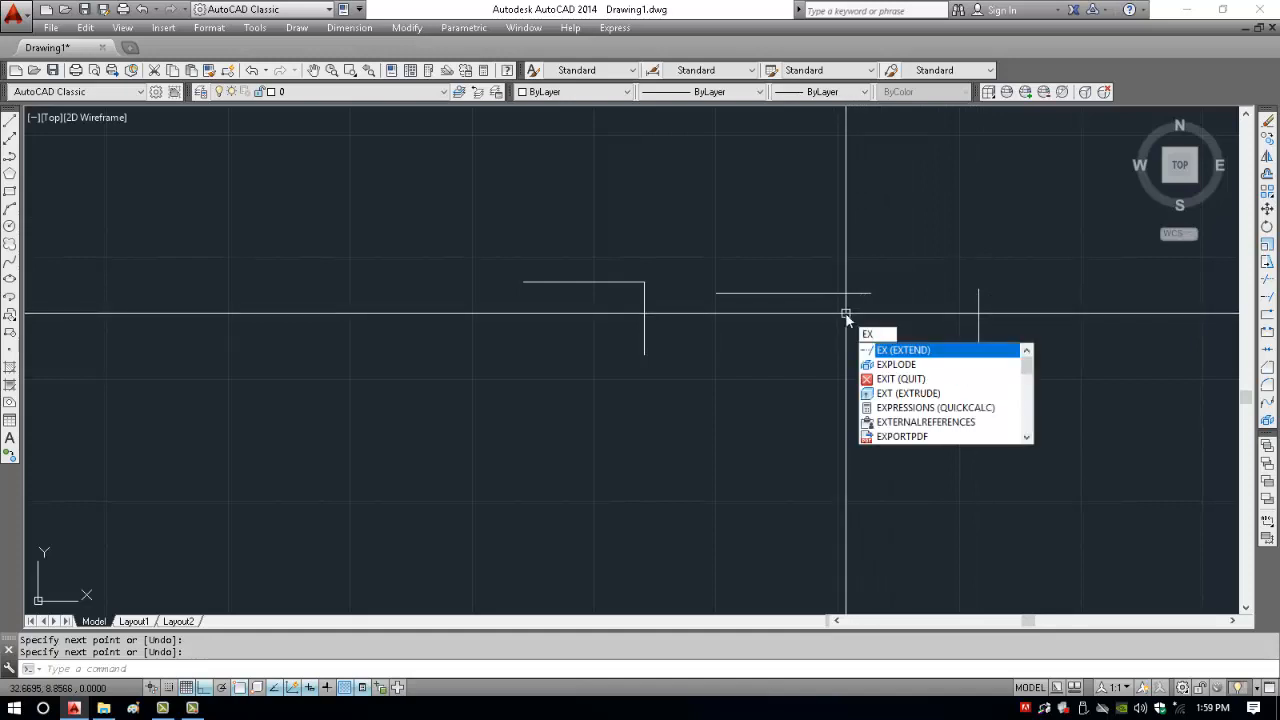
pyautogui.press('Return')
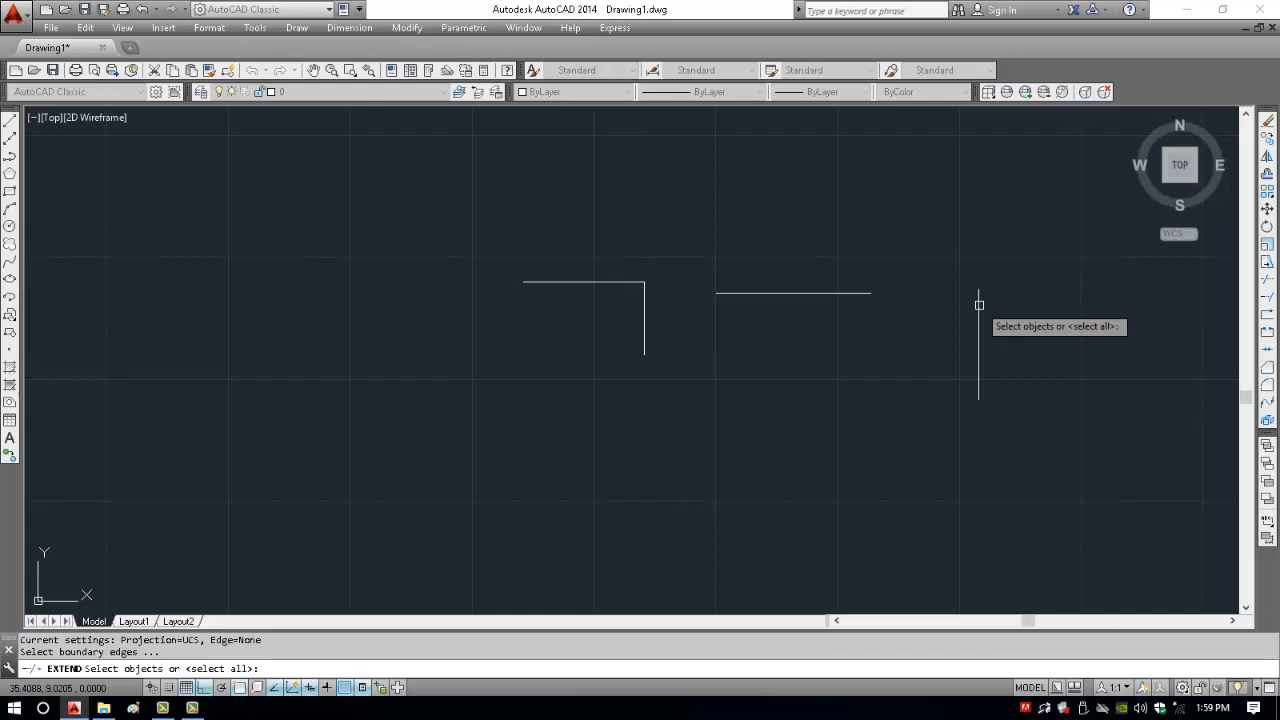
pyautogui.click(979, 305)
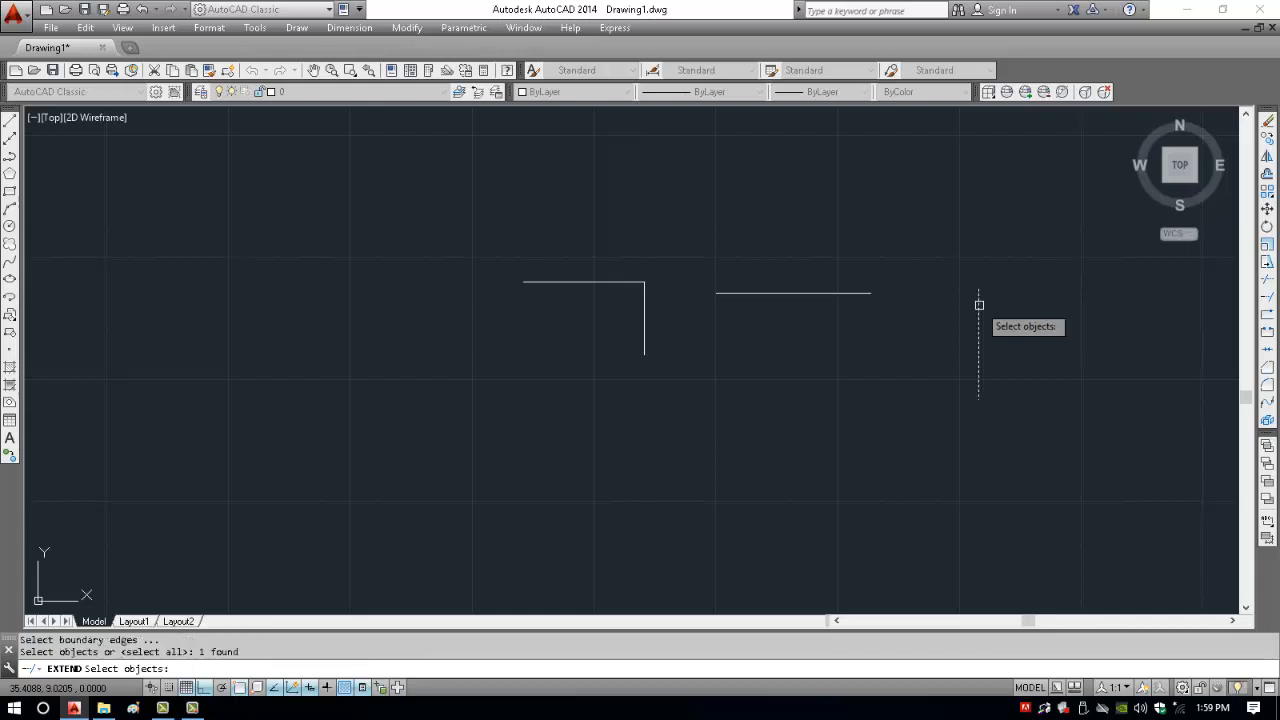
pyautogui.press('Return')
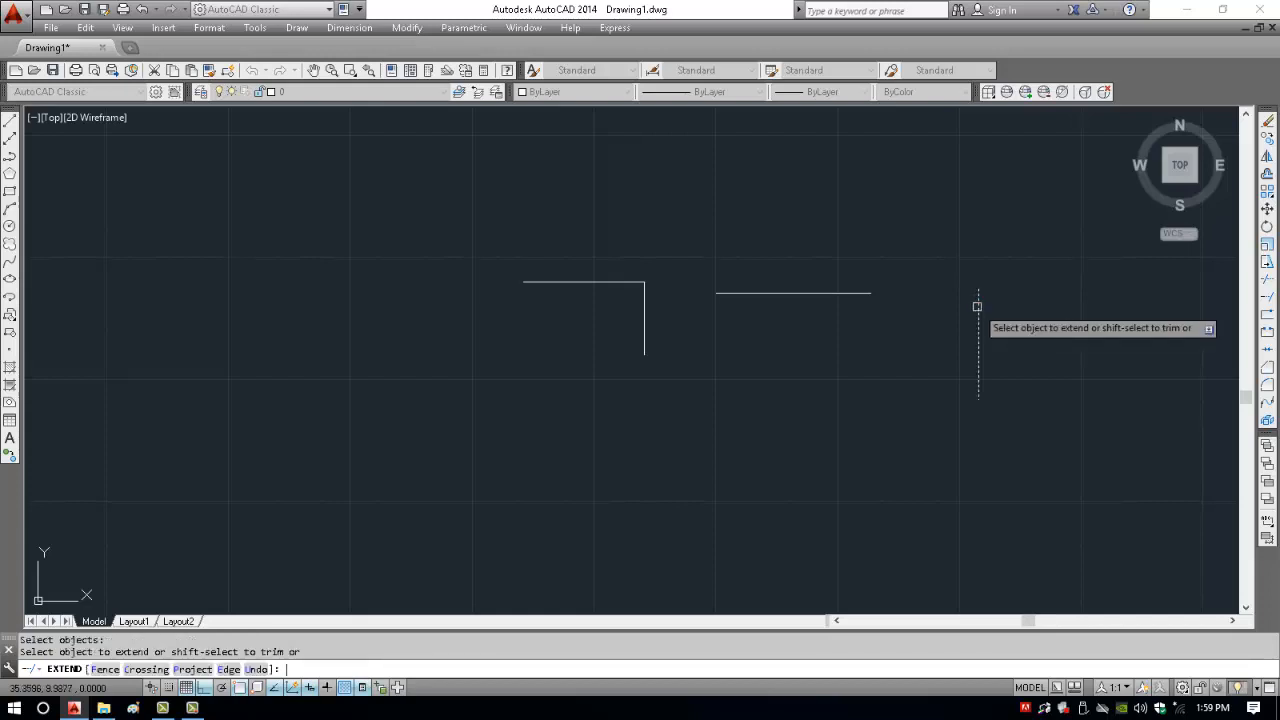
pyautogui.click(840, 293)
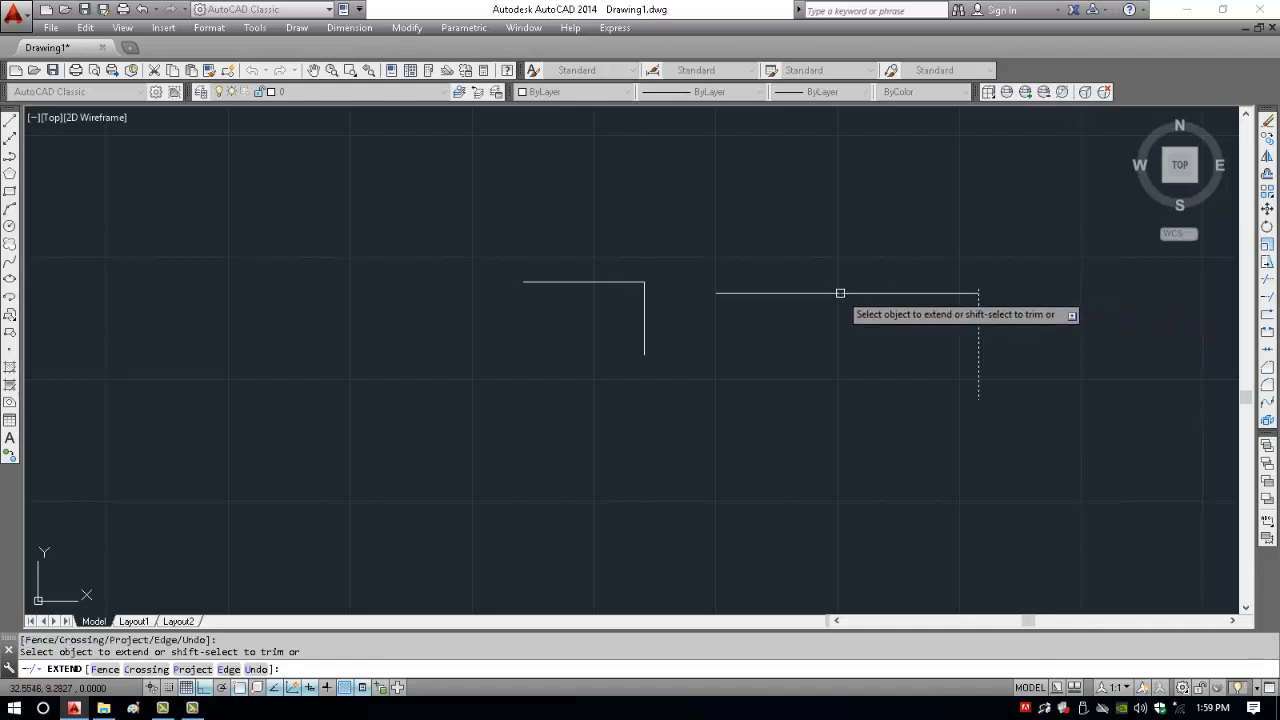
pyautogui.press('Return')
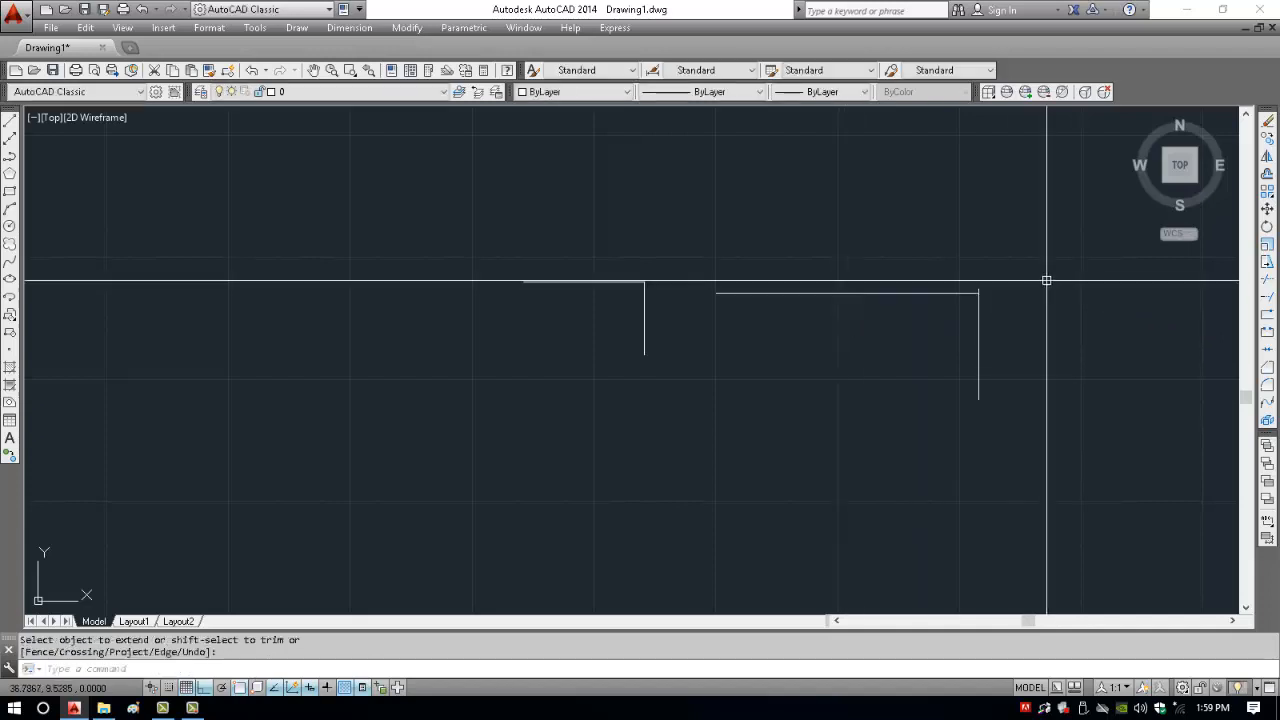
# - Trim the short stub of the vertical line above the extended polyline, using the polyline as the cutting edge
pyautogui.scroll(3, 993, 297)
pyautogui.scroll(3, 993, 297)
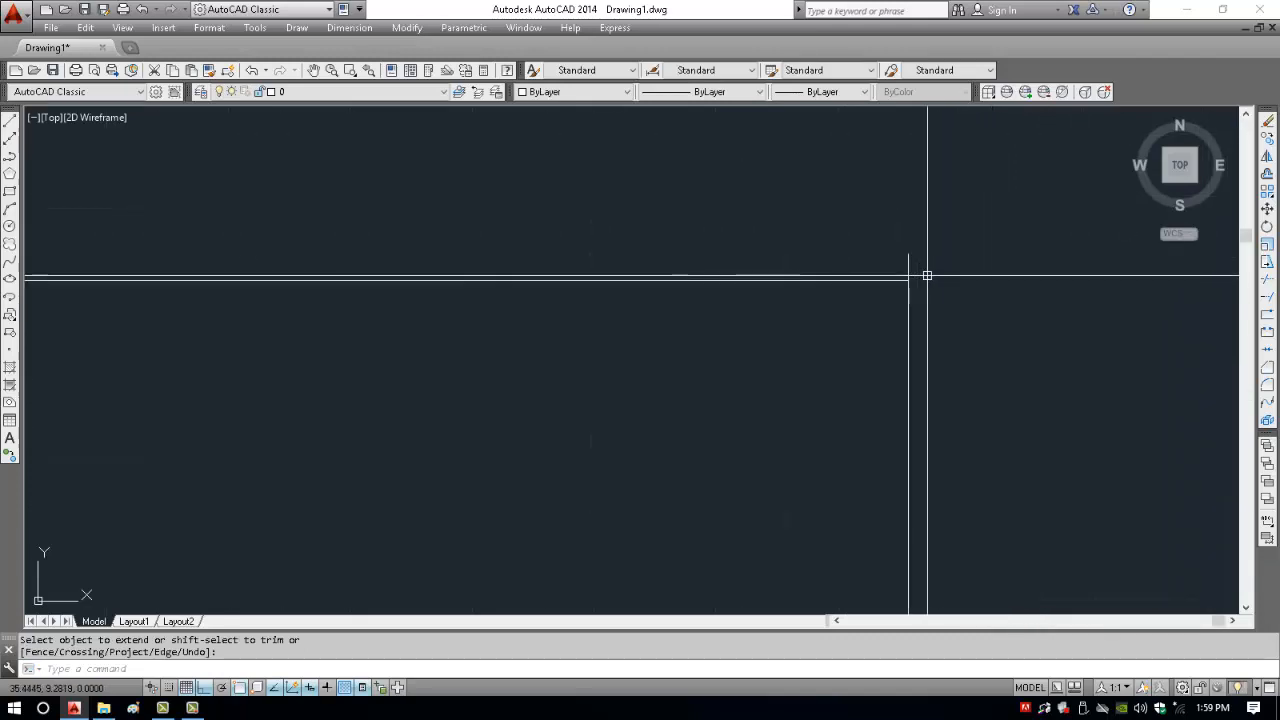
pyautogui.write('TR')
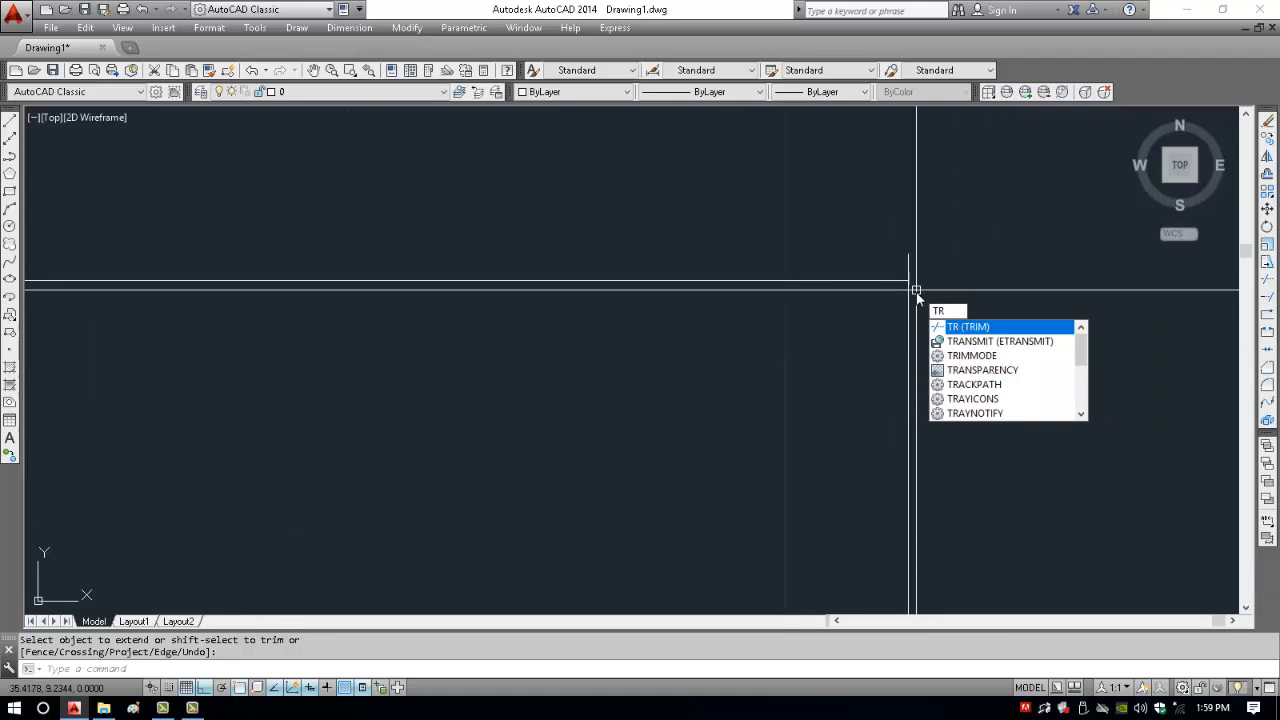
pyautogui.press('Return')
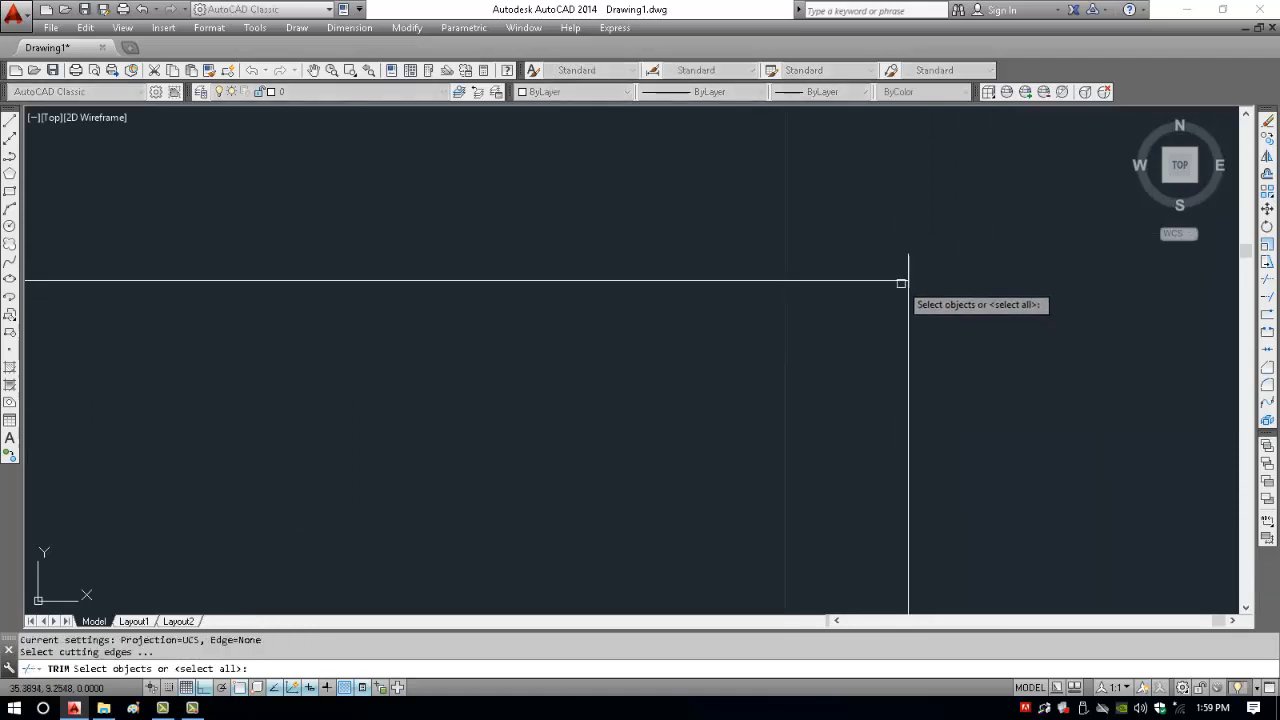
pyautogui.click(901, 281)
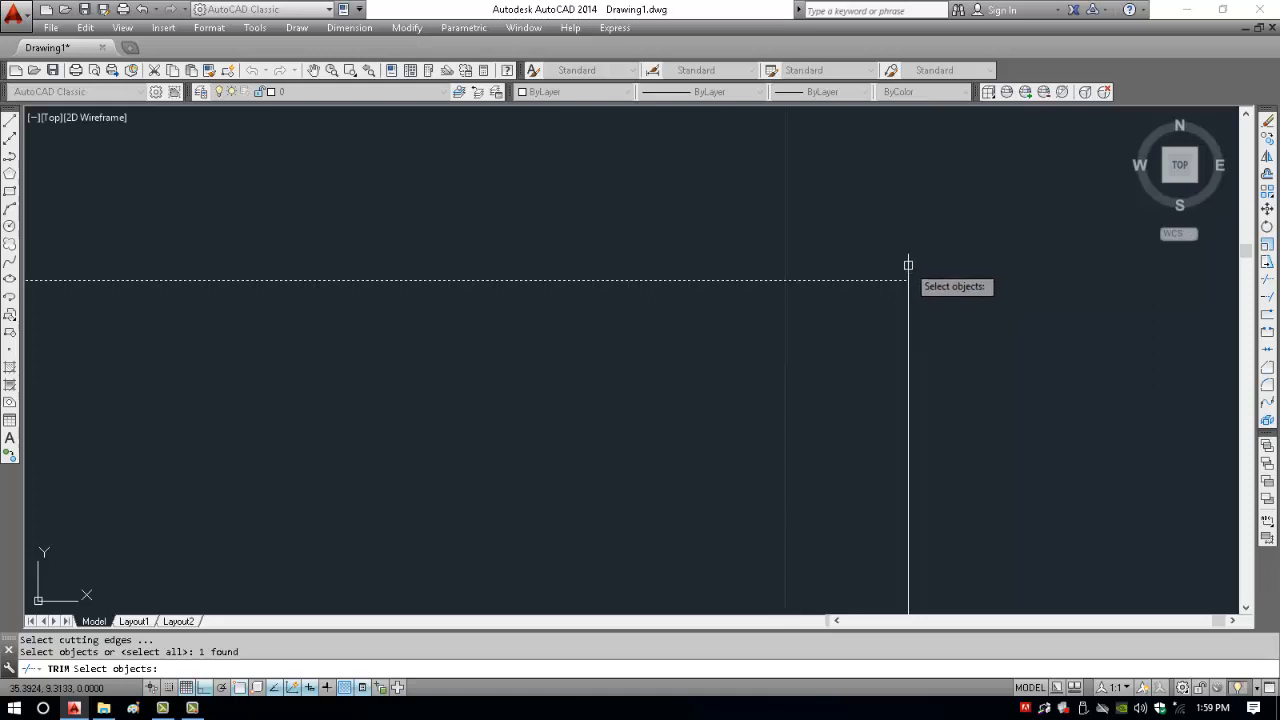
pyautogui.press('Return')
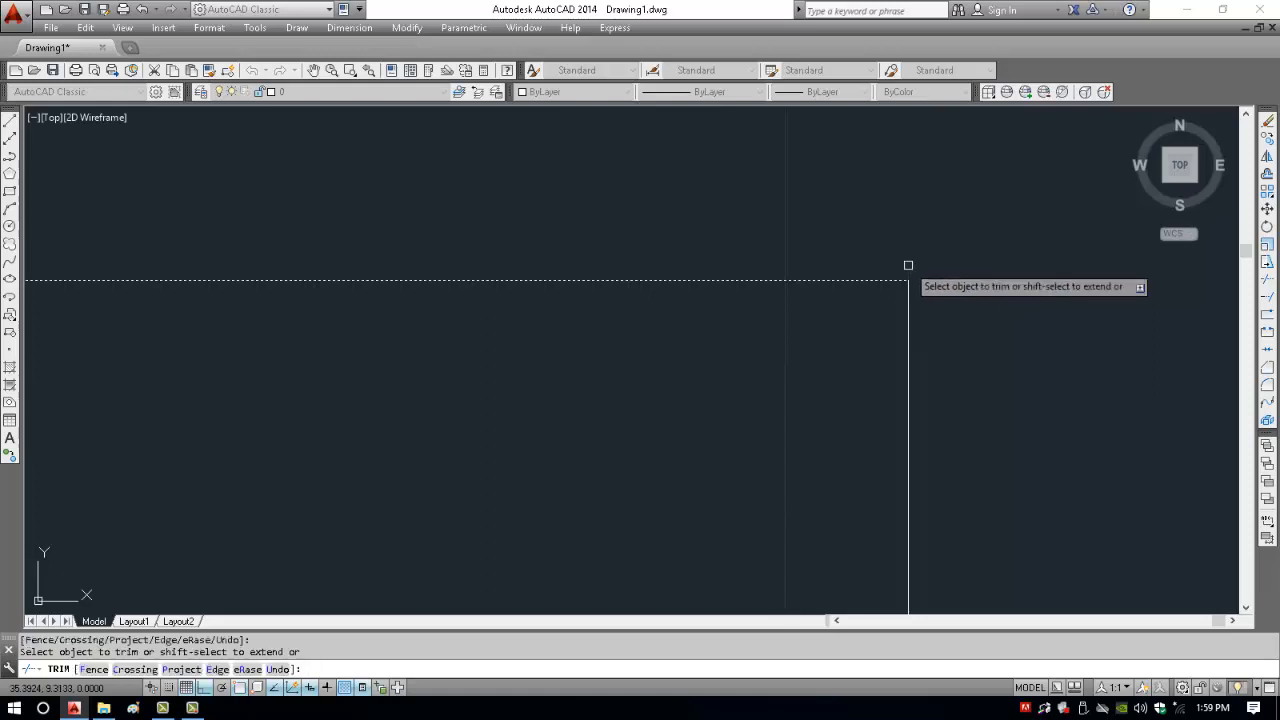
pyautogui.scroll(-6, 908, 265)
pyautogui.press('Return')
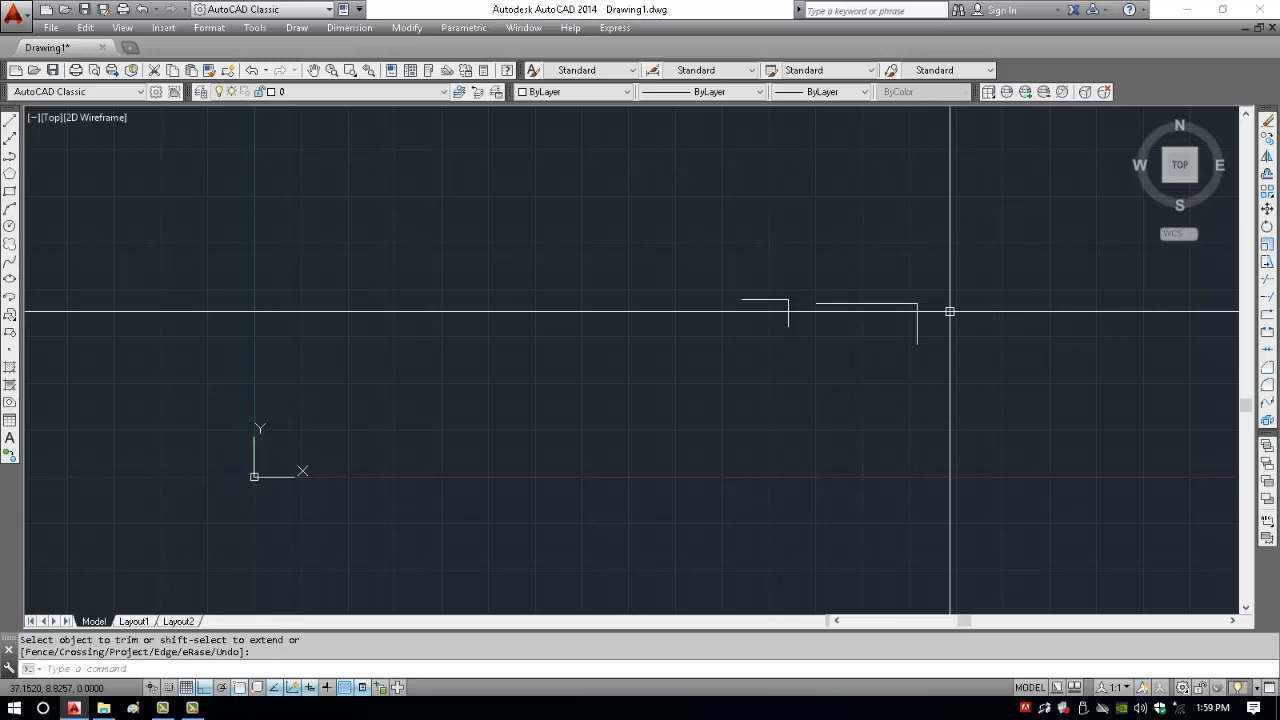
# - Draw a horizontal line in the empty area to the left of the two finished corners
pyautogui.scroll(6, 949, 311)
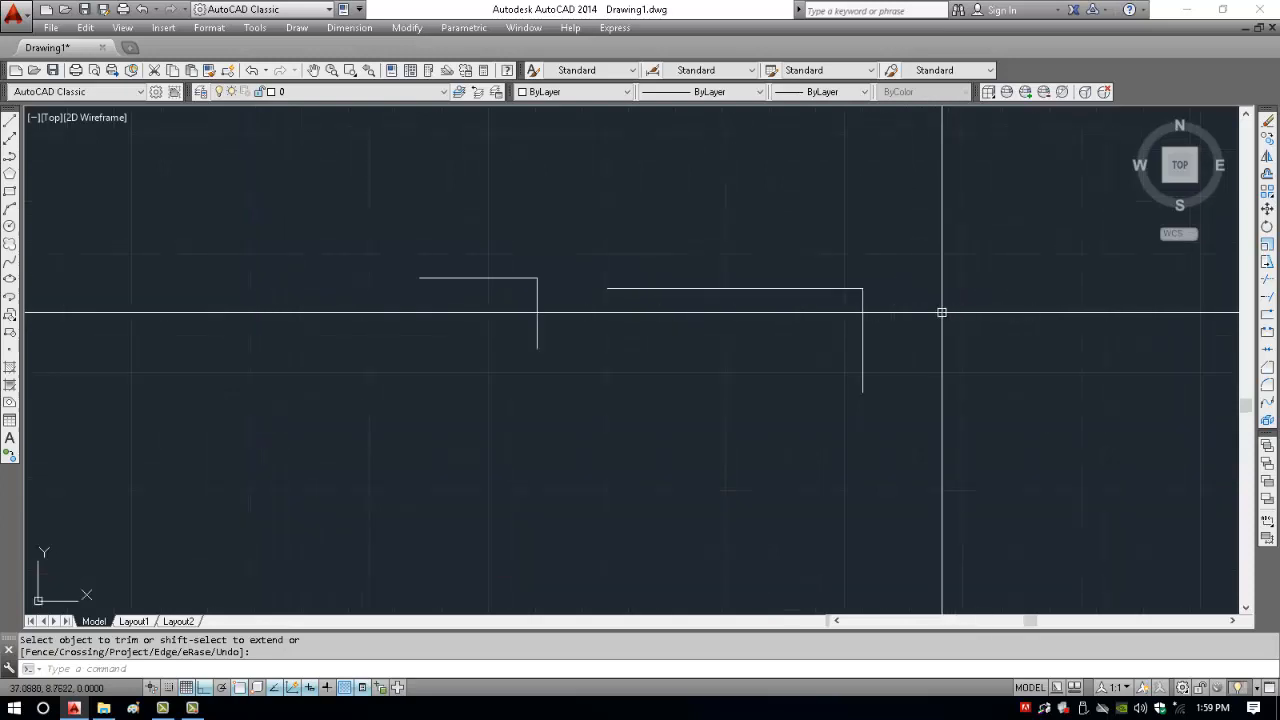
pyautogui.moveTo(903, 272); pyautogui.dragTo(907, 280, button='middle')
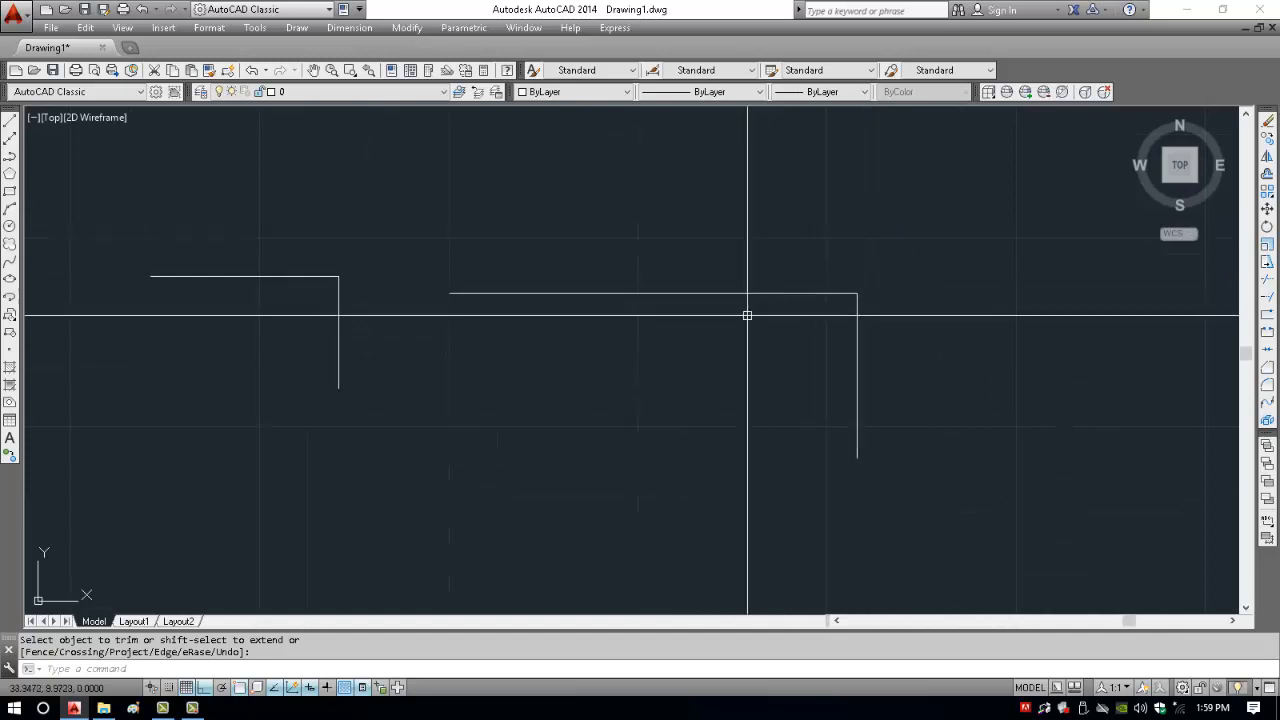
pyautogui.scroll(-4, 745, 314)
pyautogui.moveTo(720, 334); pyautogui.dragTo(858, 302, button='middle')
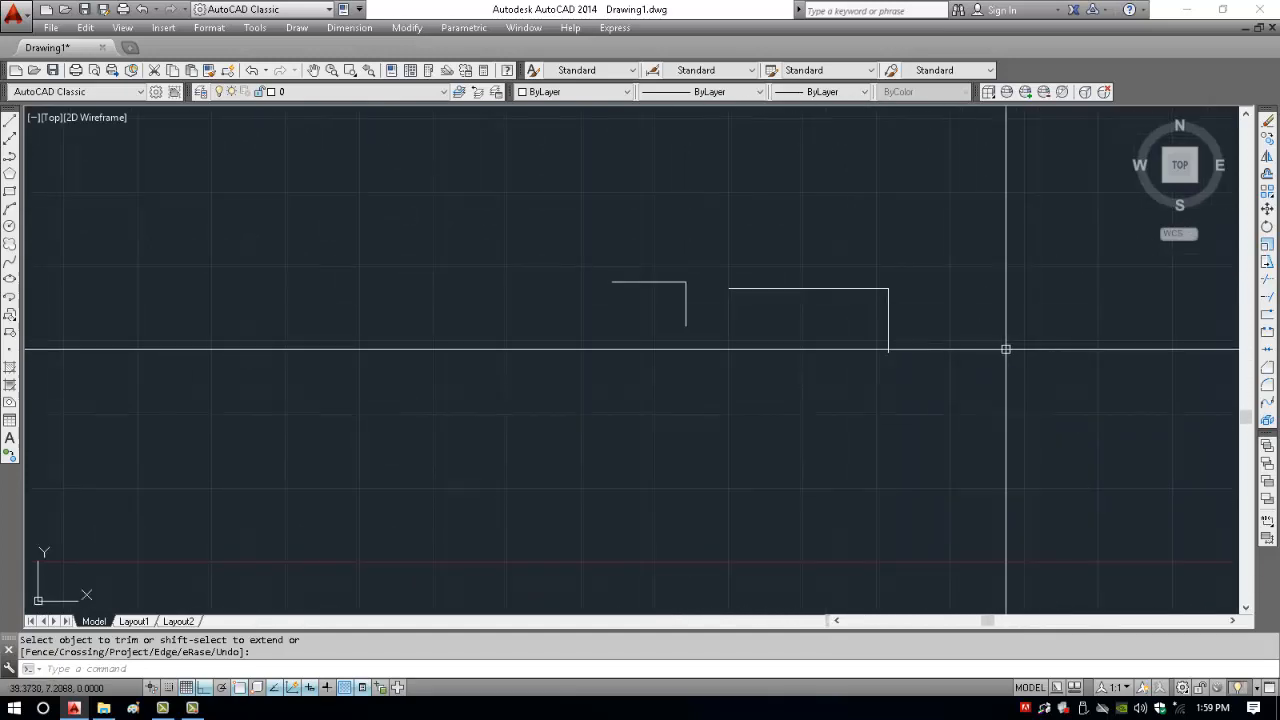
pyautogui.moveTo(500, 340); pyautogui.dragTo(538, 324, button='middle')
pyautogui.write('l')
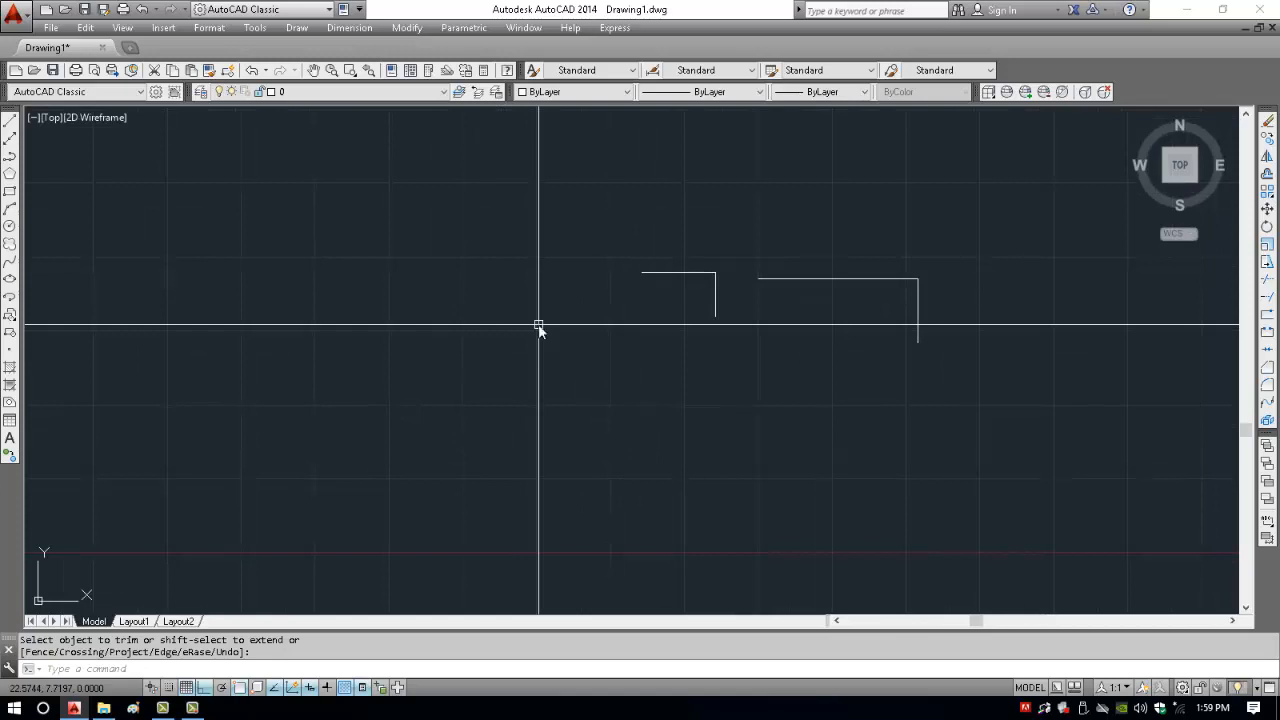
pyautogui.press('Return')
pyautogui.click(457, 314)
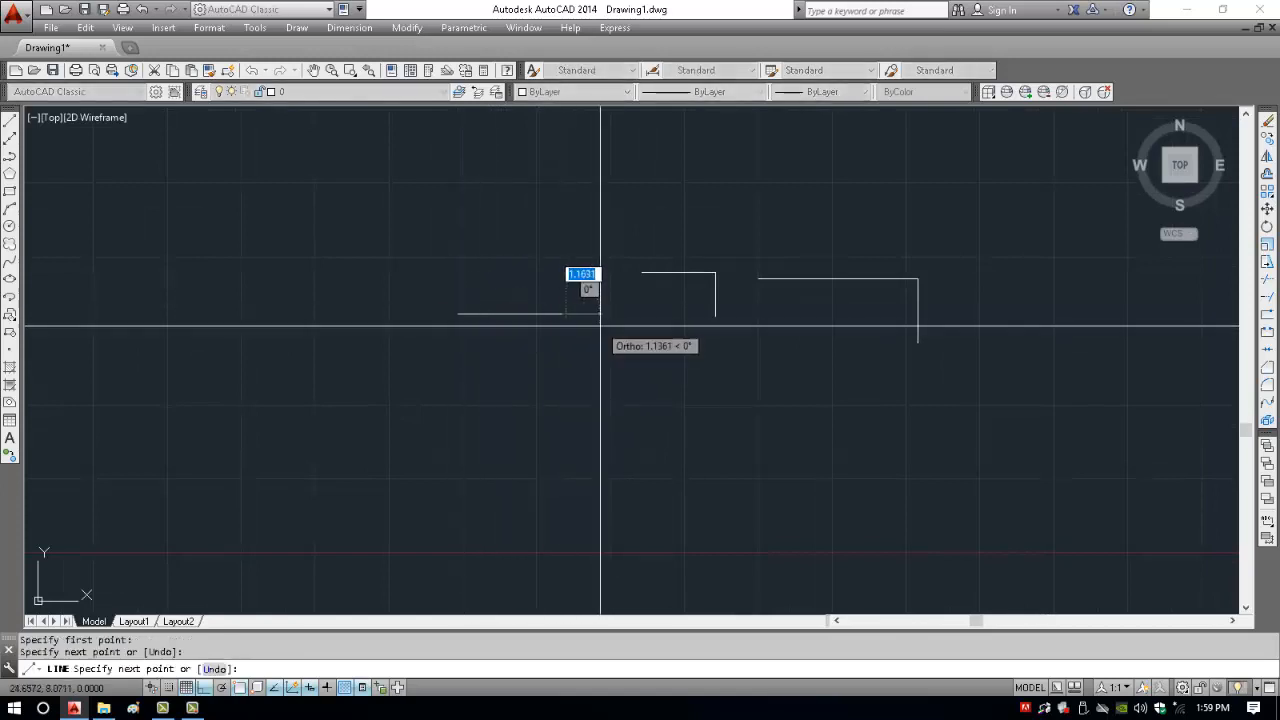
pyautogui.click(566, 314)
pyautogui.press('Return')
# - Draw a vertical line about 2.3 units long just below and to the right of the new horizontal line, without touching it
pyautogui.press('Return')
pyautogui.click(580, 323)
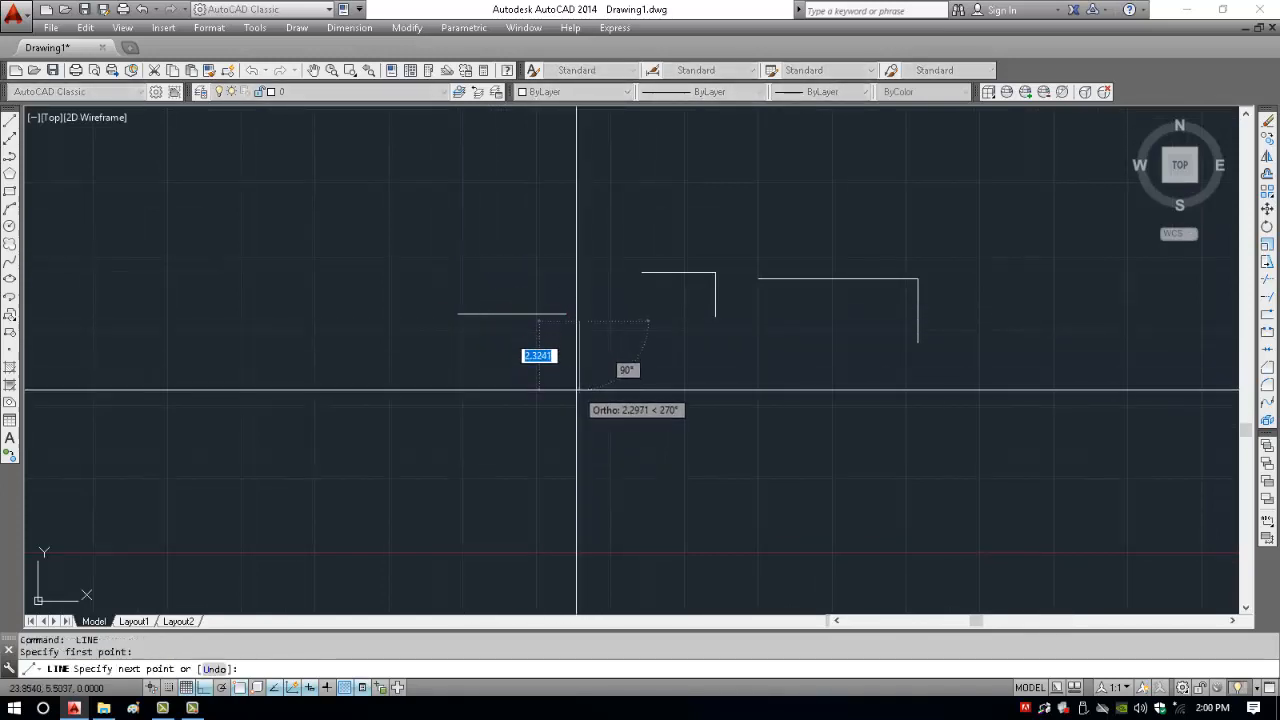
pyautogui.click(577, 391)
pyautogui.press('Return')
# - Fillet the horizontal and vertical lines with radius 0 so their near ends meet in a sharp corner
pyautogui.scroll(8, 577, 330)
pyautogui.scroll(-3, 577, 317)
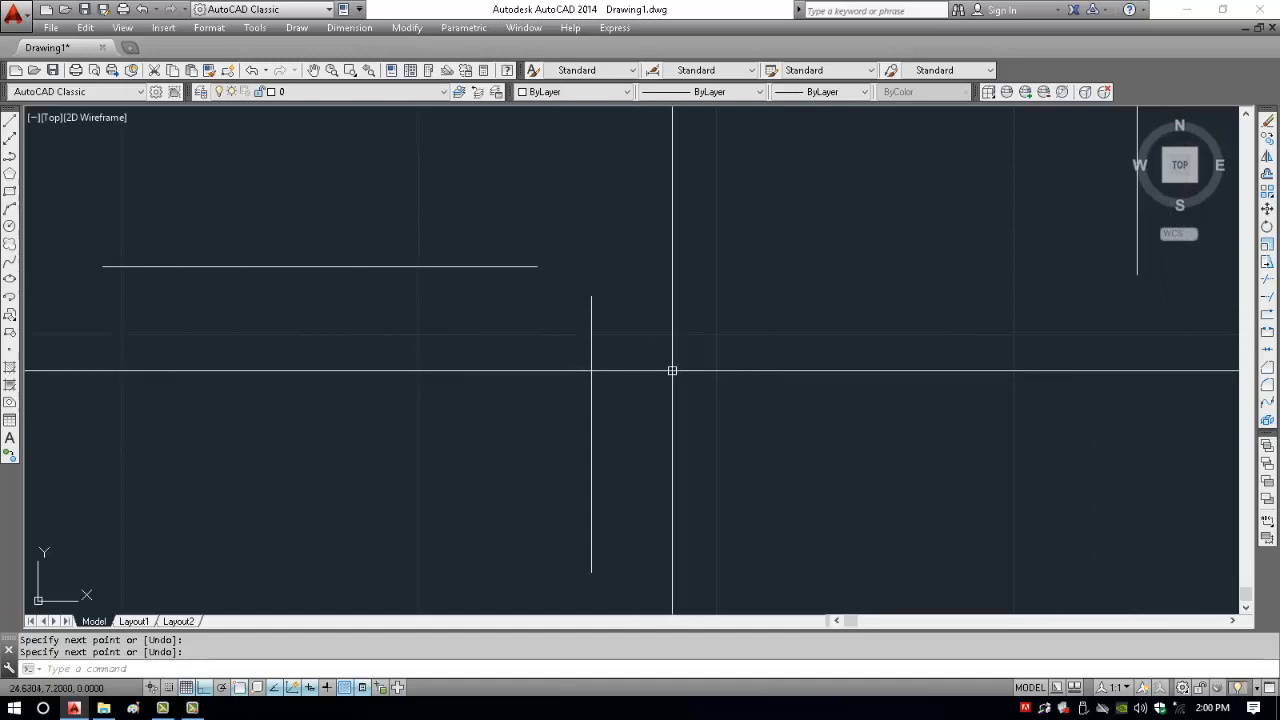
pyautogui.press('Return')
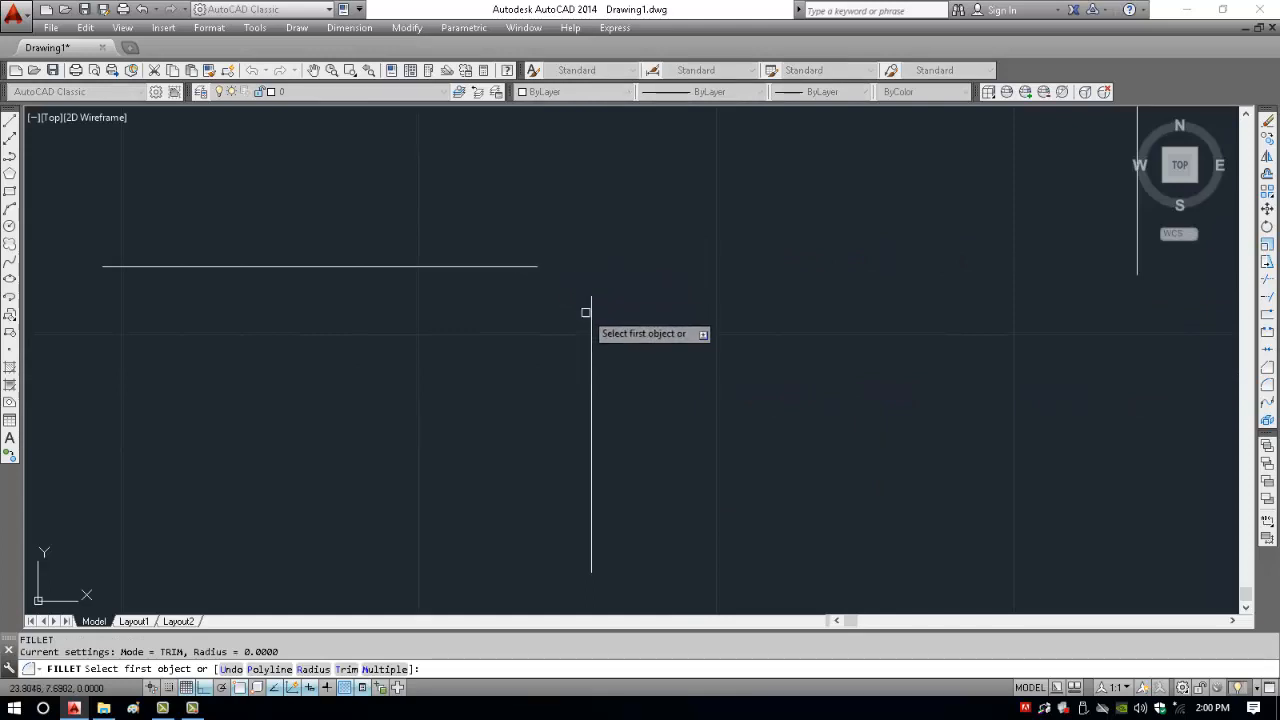
pyautogui.click(517, 267)
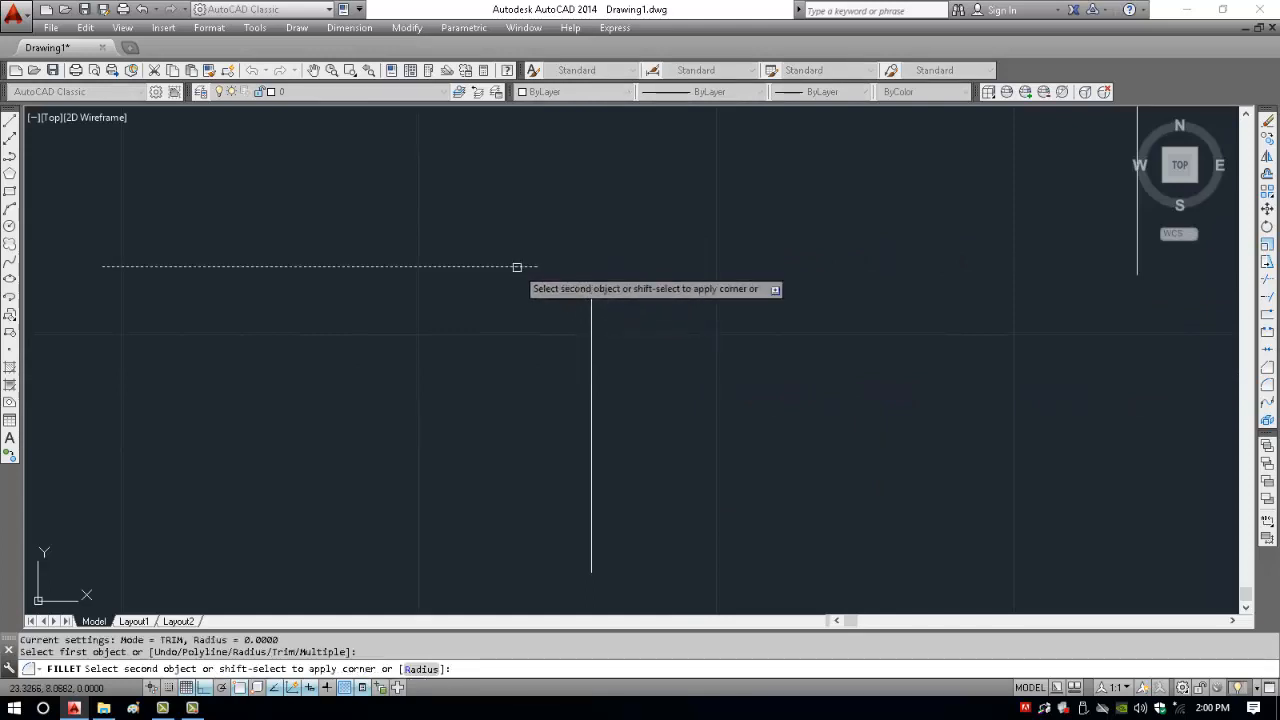
pyautogui.click(590, 306)
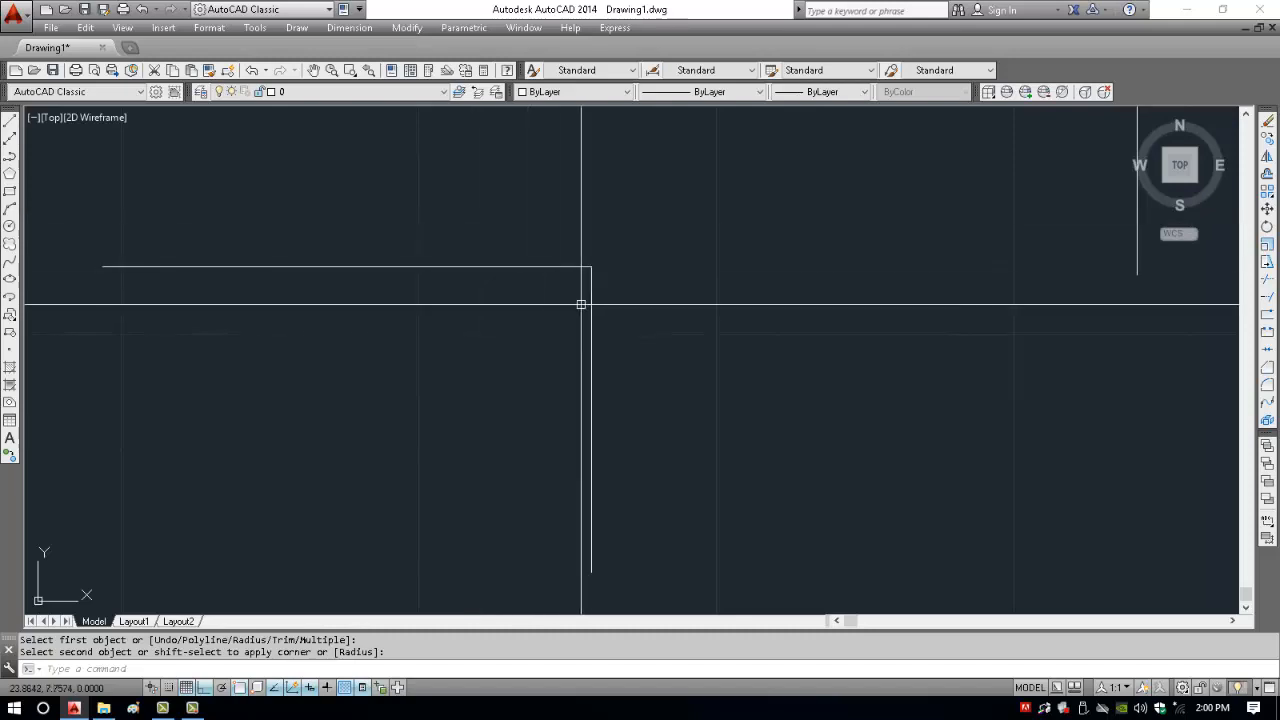
# - Undo the fillet and remove the two lines to the left of the finished corners
pyautogui.moveTo(781, 335); pyautogui.dragTo(729, 327, button='middle')
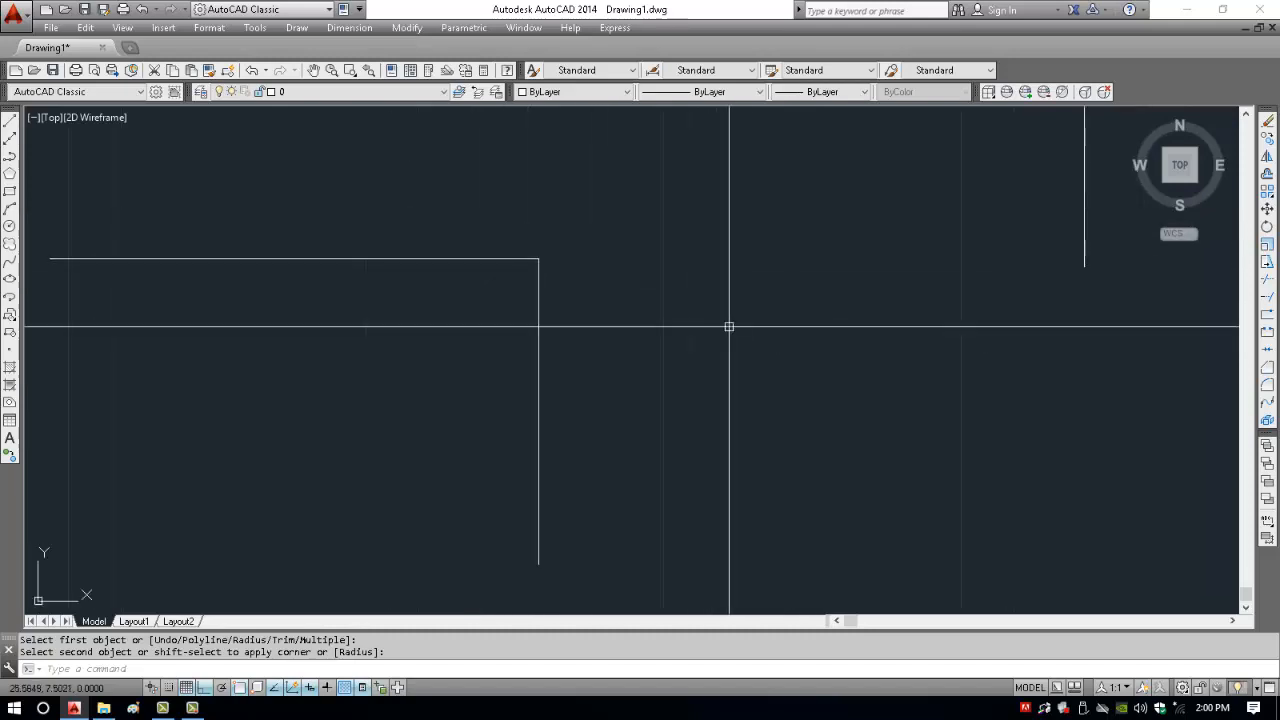
pyautogui.hotkey('ctrl', 'z')
pyautogui.hotkey('ctrl', 'z')
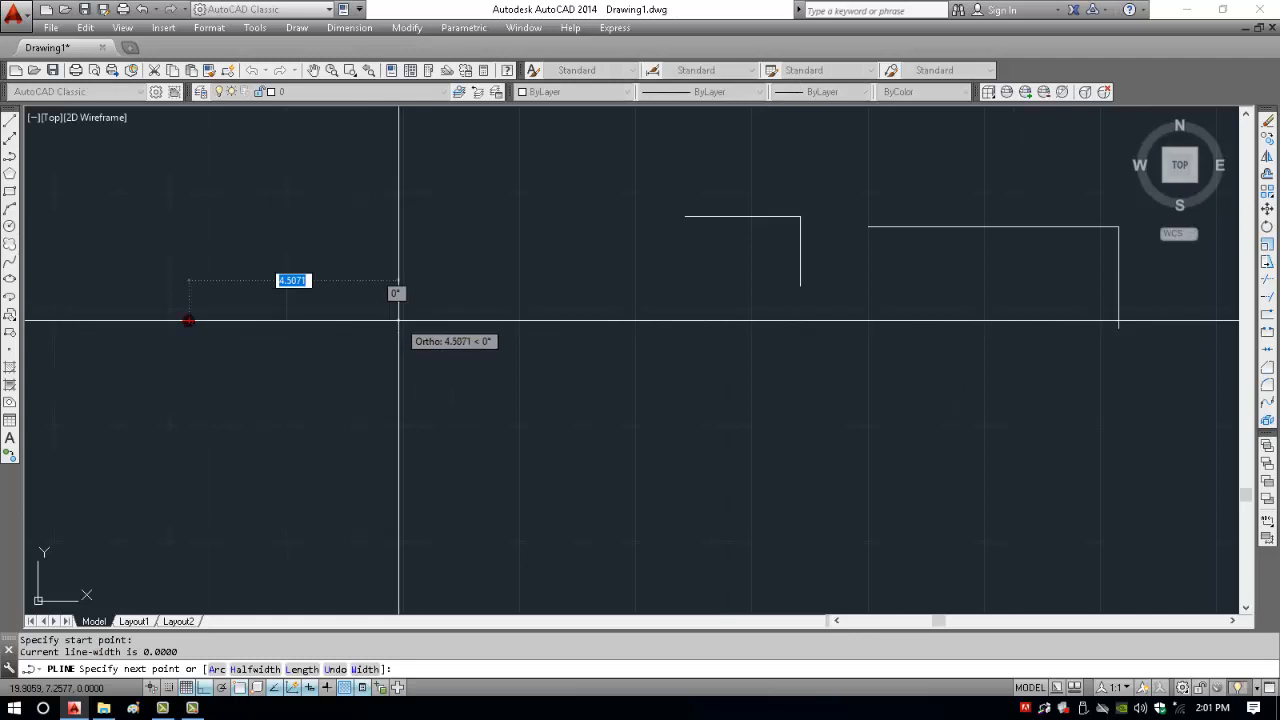
# - Draw a horizontal polyline about 4.4 units long in the empty area left of the two finished corners
pyautogui.click(392, 320)
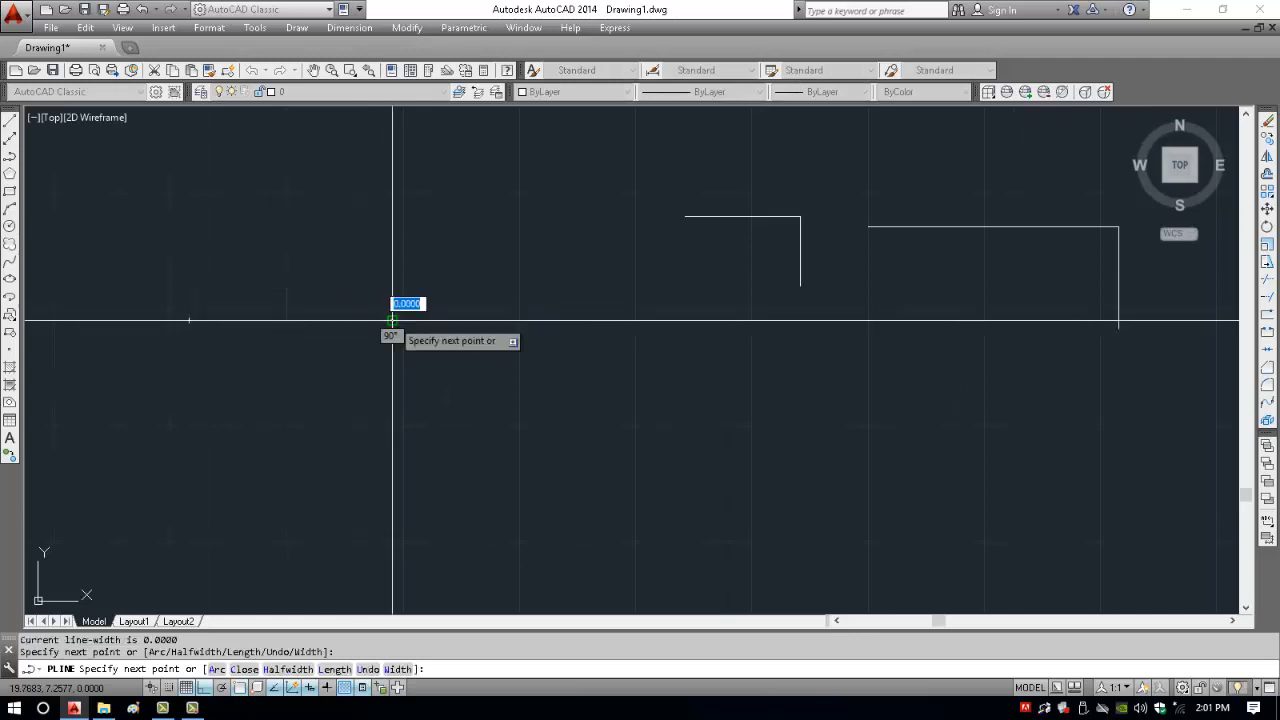
pyautogui.press('Return')
pyautogui.click(440, 357)
pyautogui.click(420, 571)
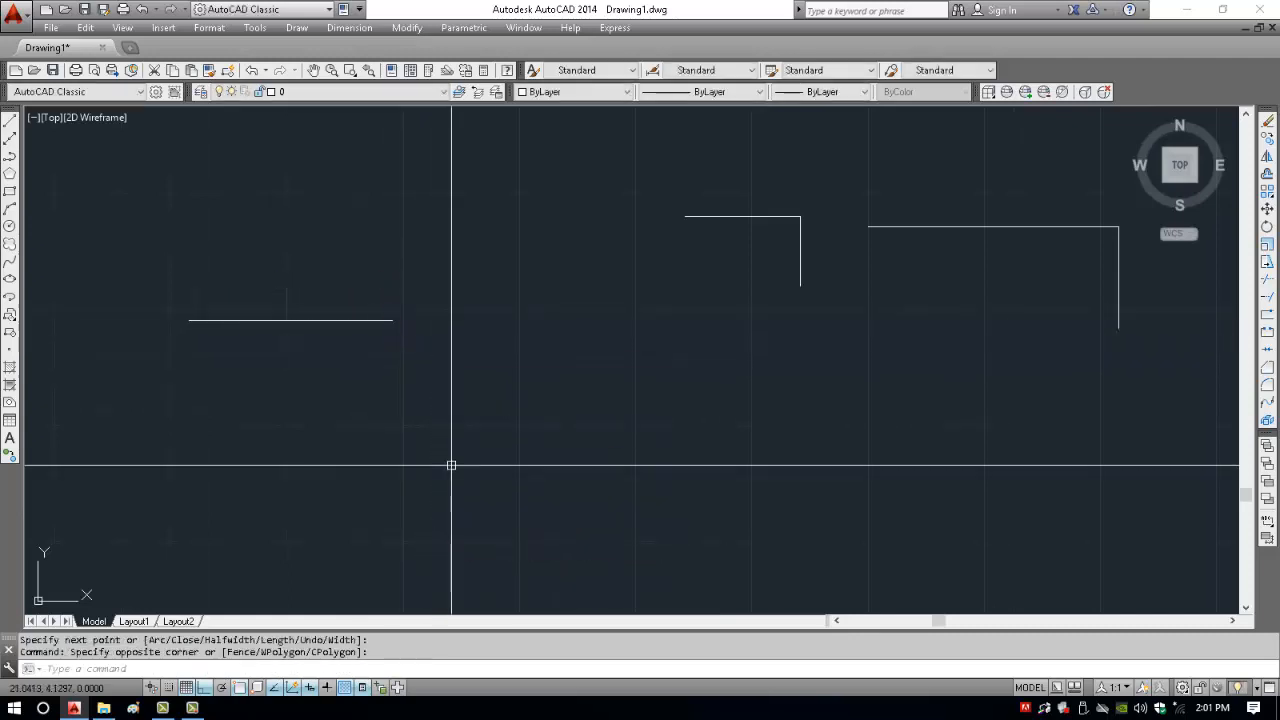
# - Draw a vertical polyline about 3.7 units long just below and right of the horizontal polyline, without touching it
pyautogui.write('pl')
pyautogui.press('Return')
pyautogui.click(433, 346)
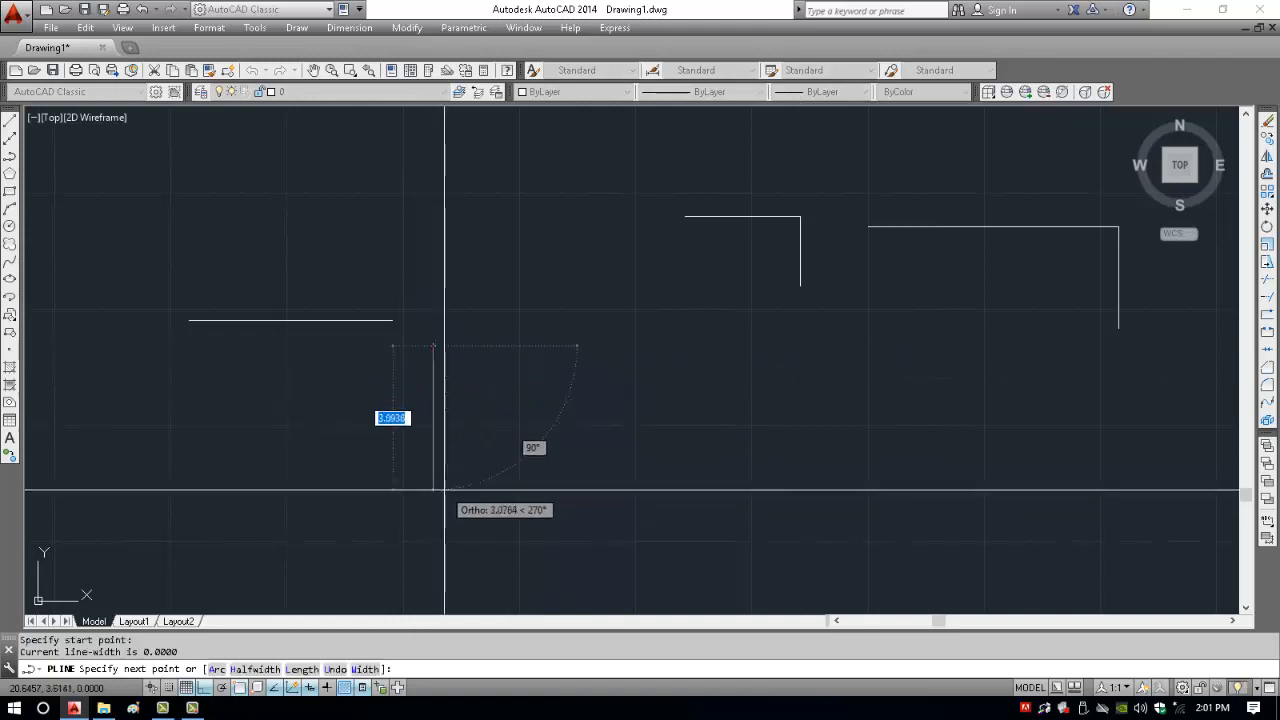
pyautogui.click(433, 518)
pyautogui.press('Return')
pyautogui.moveTo(360, 340)
pyautogui.mouseDown(button='middle')
pyautogui.moveTo(463, 349)
pyautogui.moveTo(517, 380)
pyautogui.moveTo(538, 352)
pyautogui.mouseUp(button='middle')
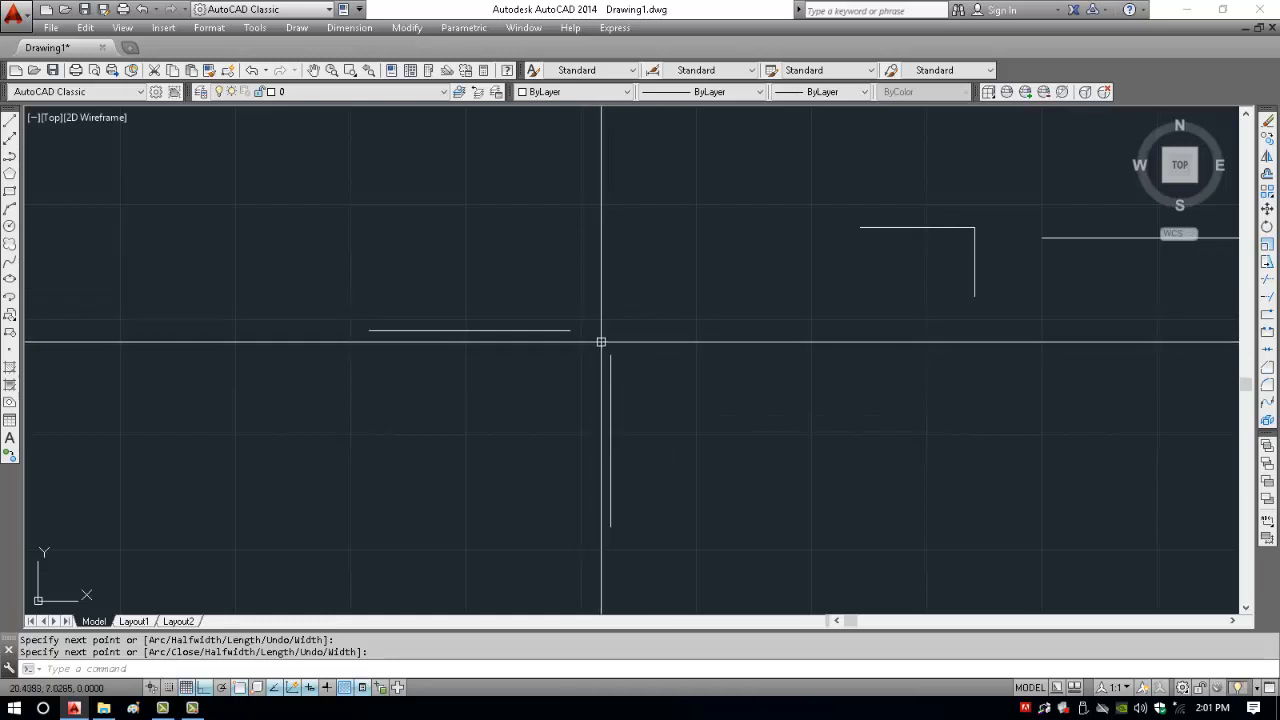
# - Fillet the near ends of the horizontal and vertical polylines with a radius of 1
pyautogui.scroll(2, 605, 342)
pyautogui.moveTo(692, 373); pyautogui.dragTo(705, 314, button='middle')
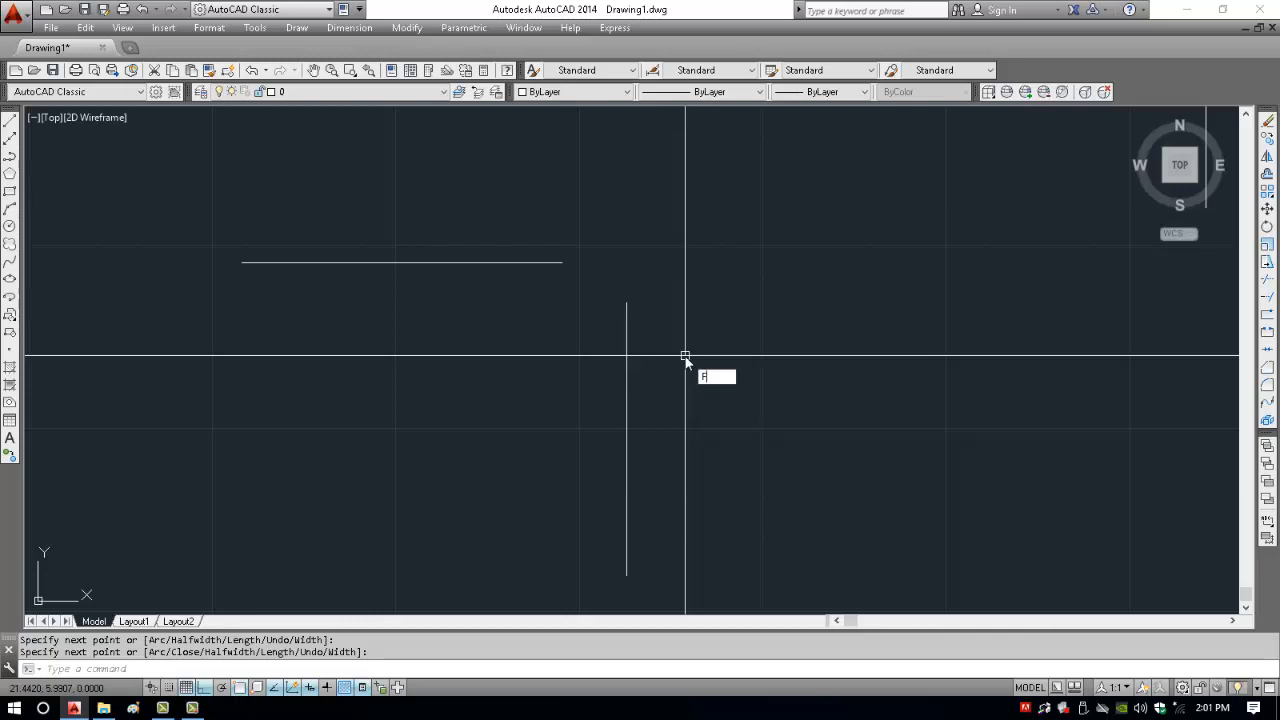
pyautogui.press('Return')
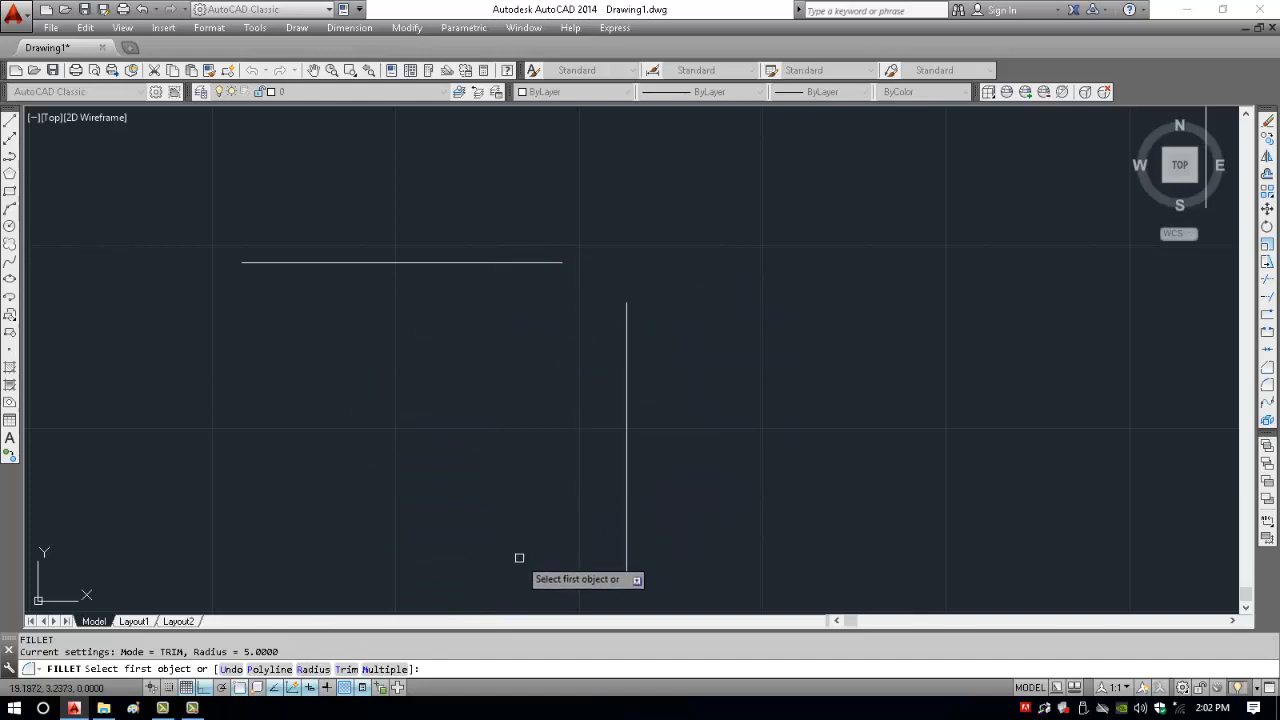
pyautogui.press('Return')
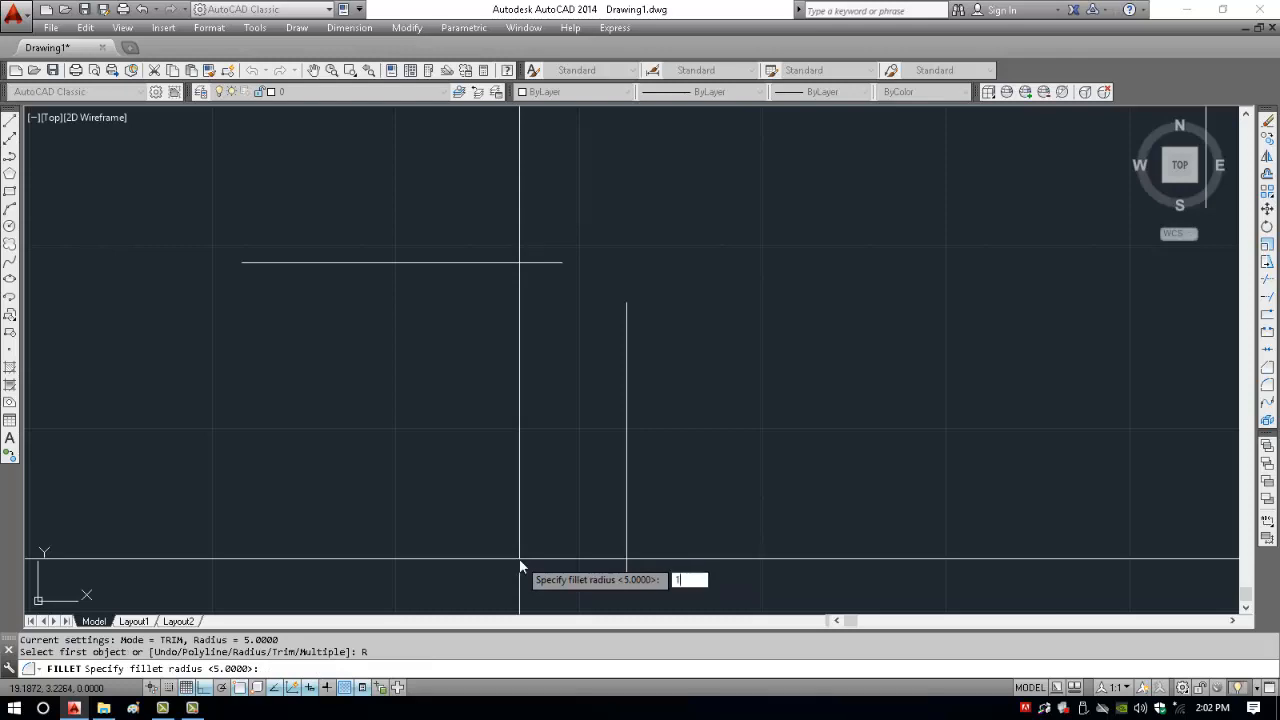
pyautogui.press('Return')
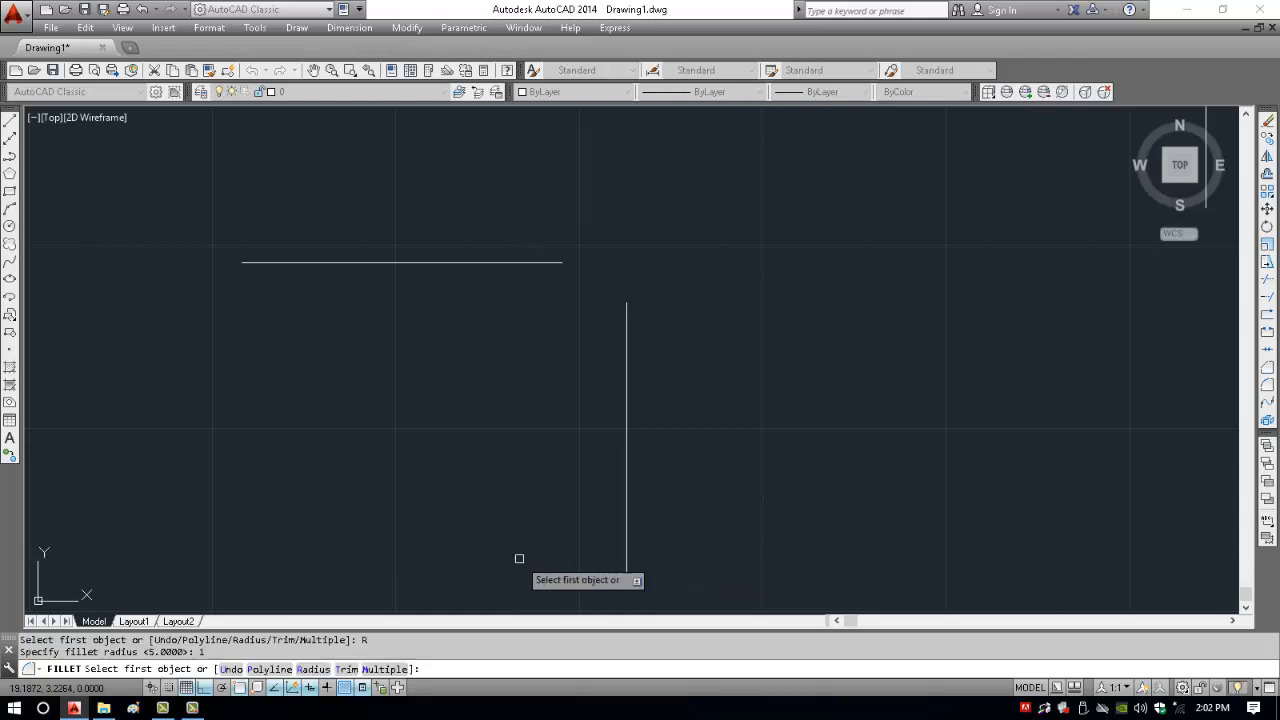
pyautogui.click(511, 262)
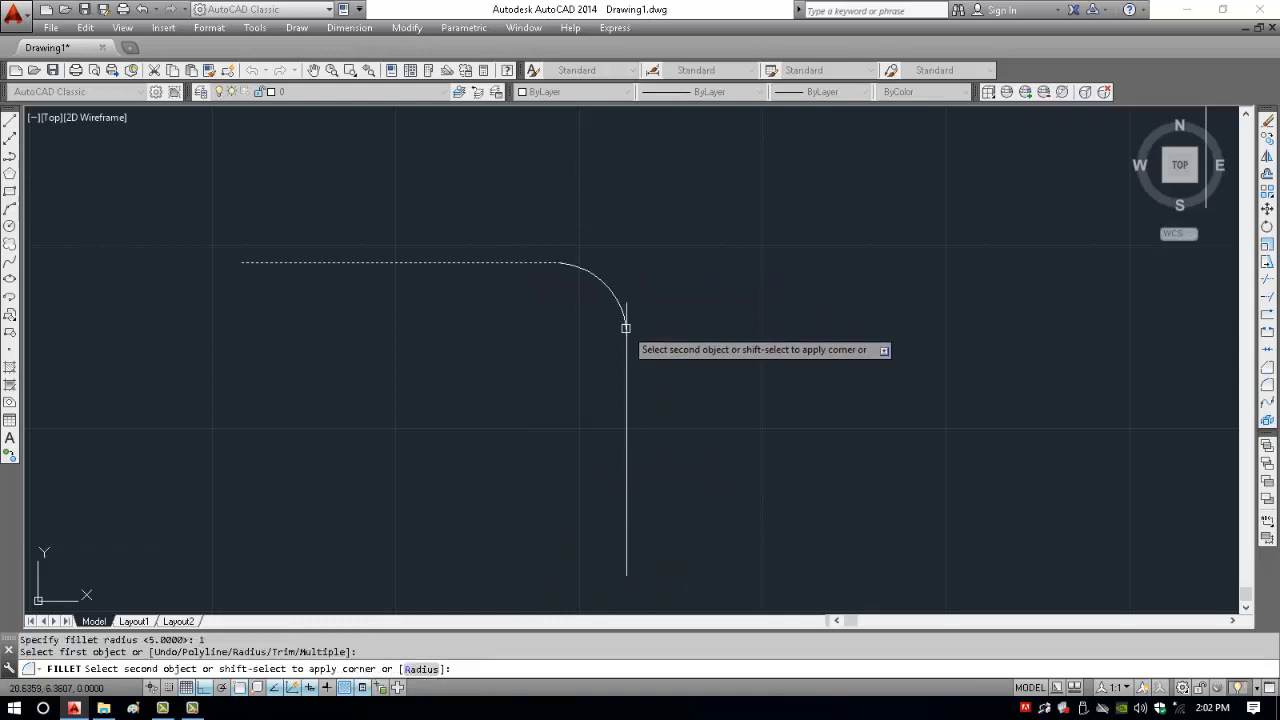
pyautogui.click(626, 327)
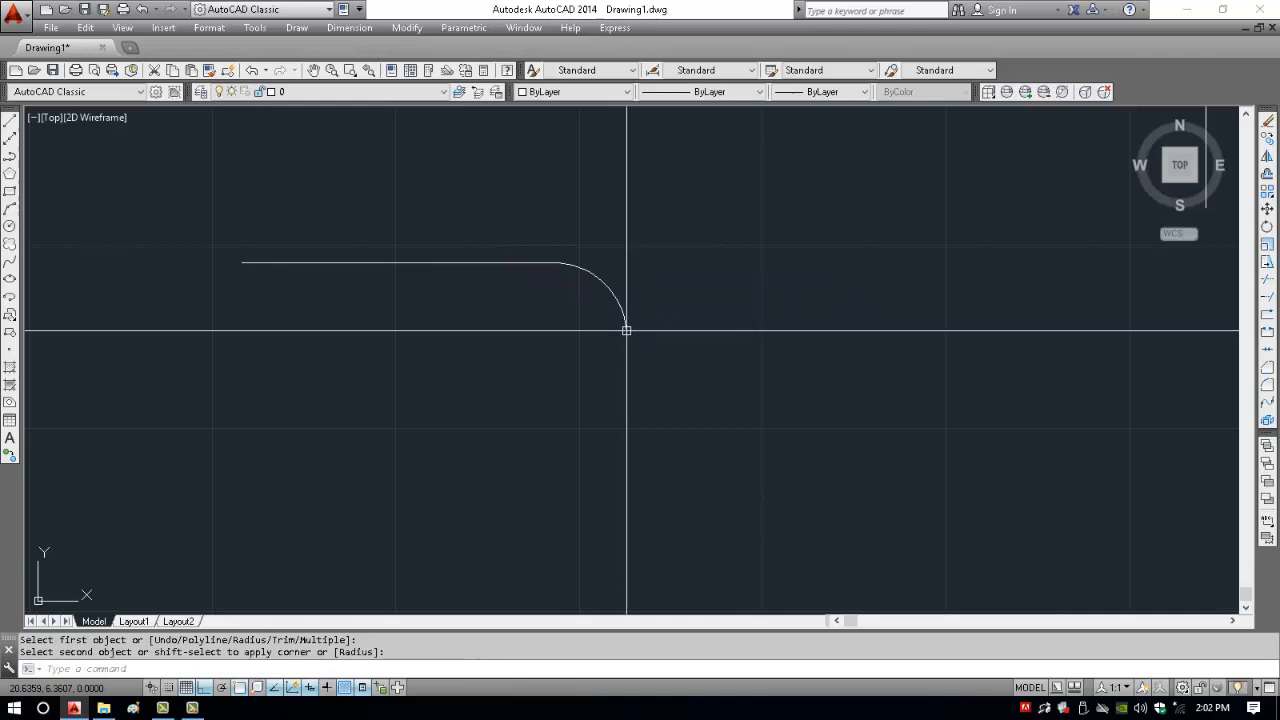
pyautogui.click(606, 283)
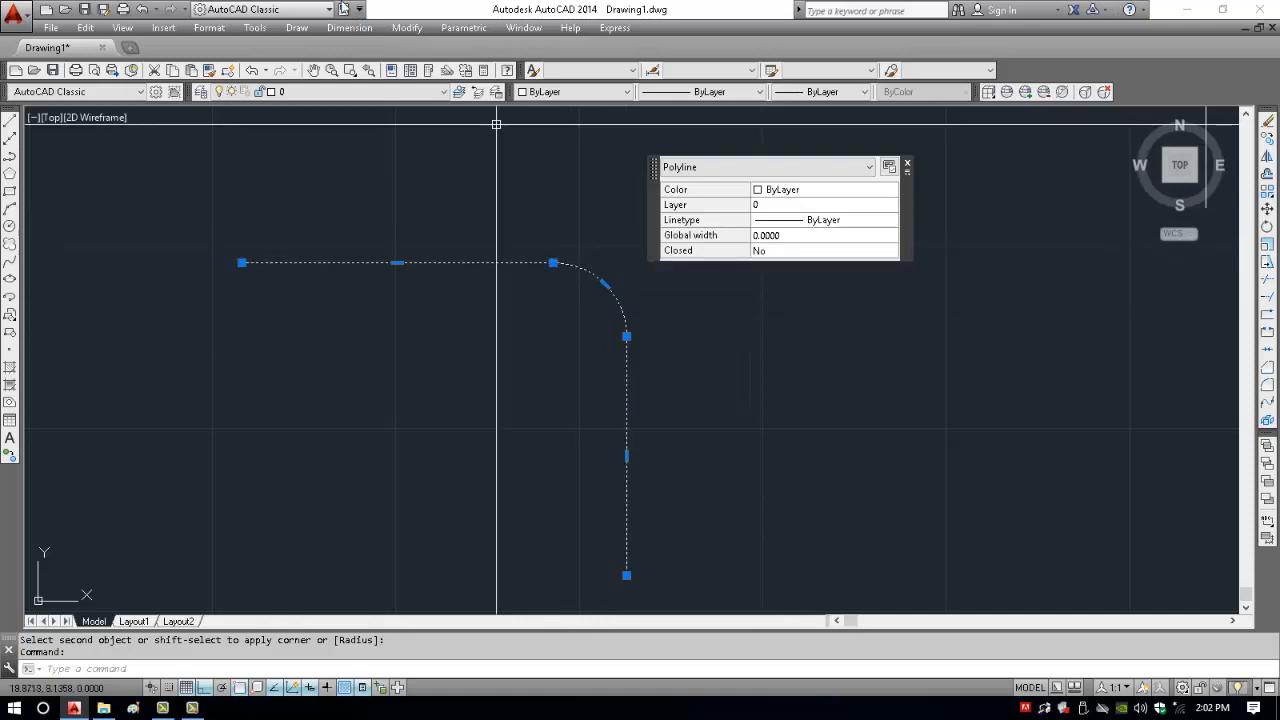
pyautogui.click(347, 28)
pyautogui.click(588, 252)
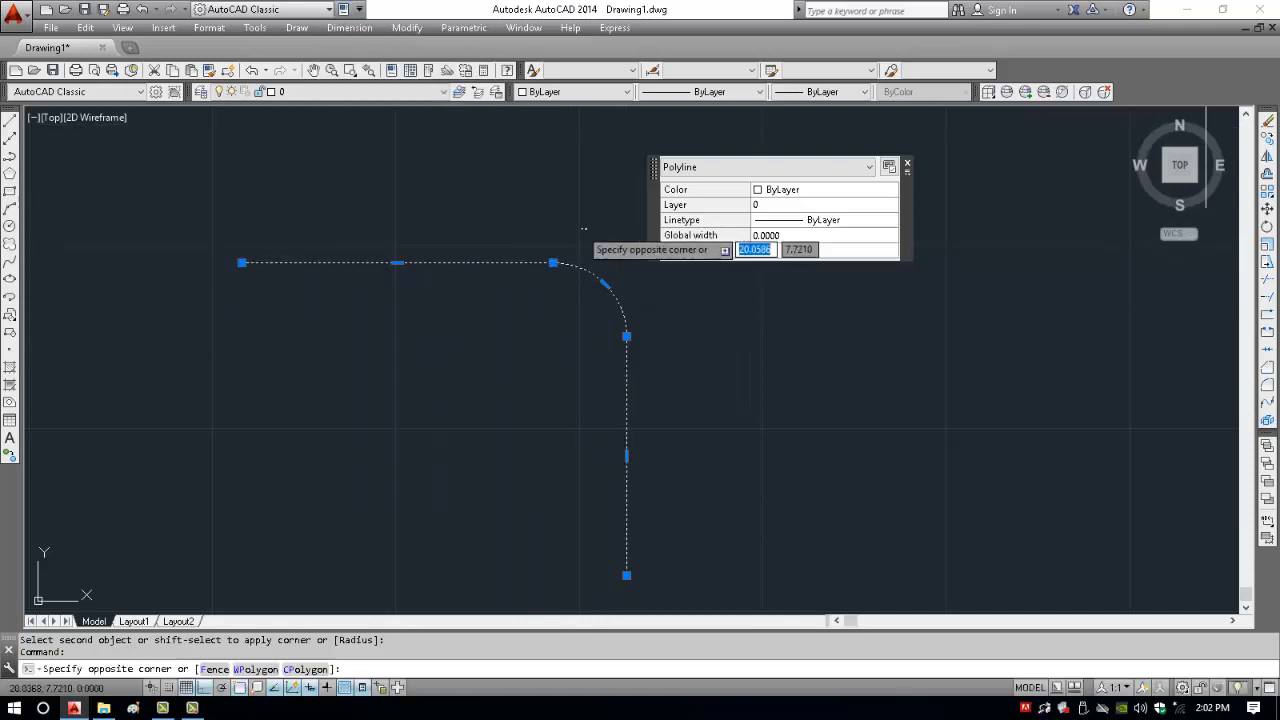
pyautogui.press('Escape')
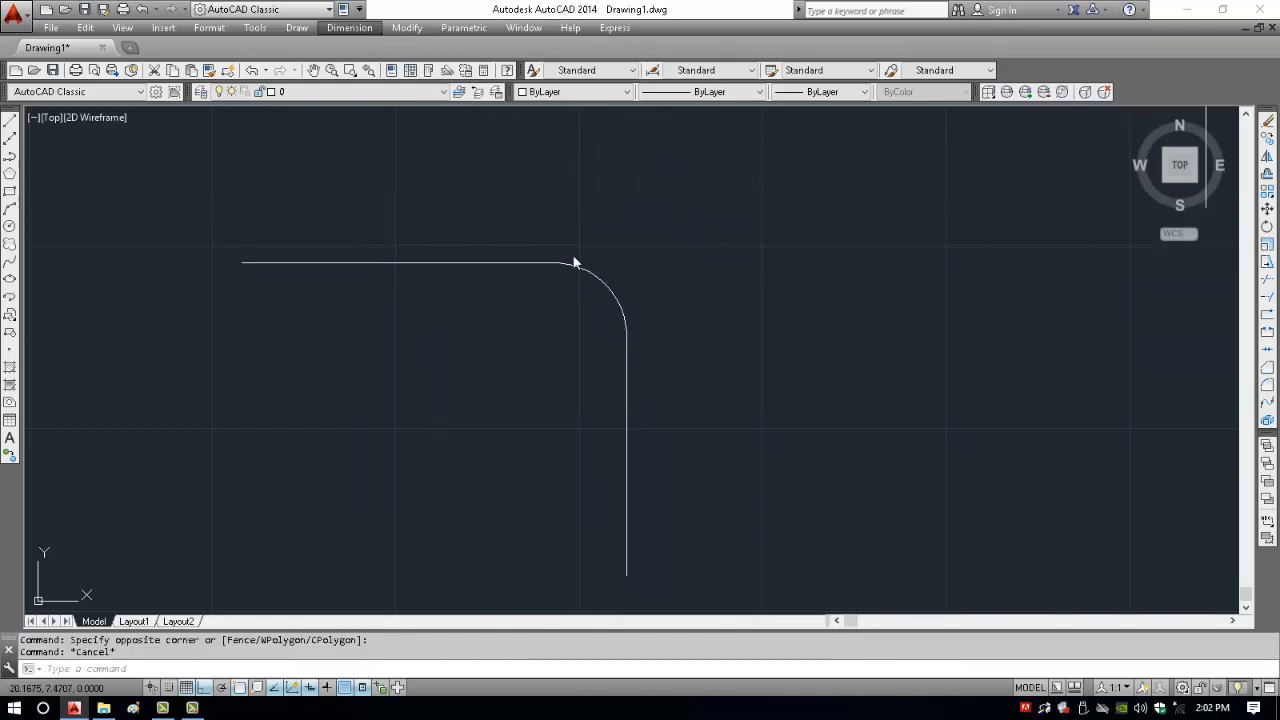
# - Add a radius dimension to the fillet arc, placing its text outside the corner
pyautogui.click(356, 28)
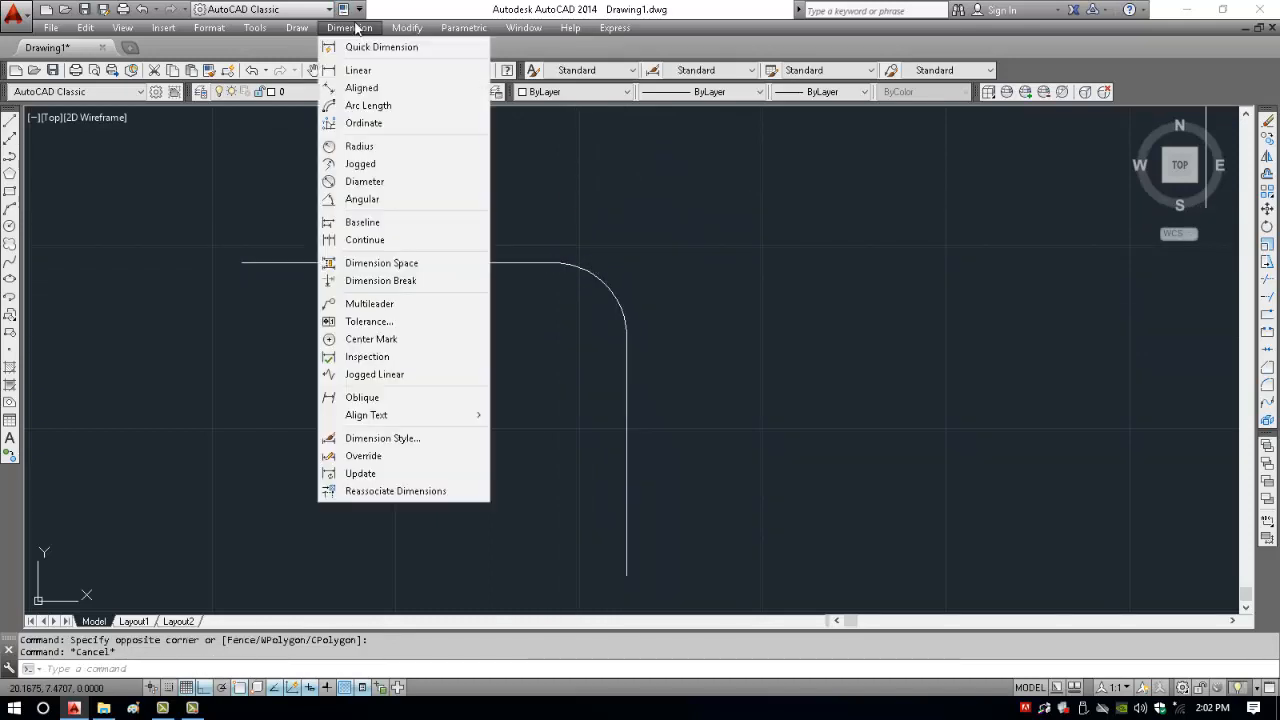
pyautogui.click(365, 146)
pyautogui.click(591, 278)
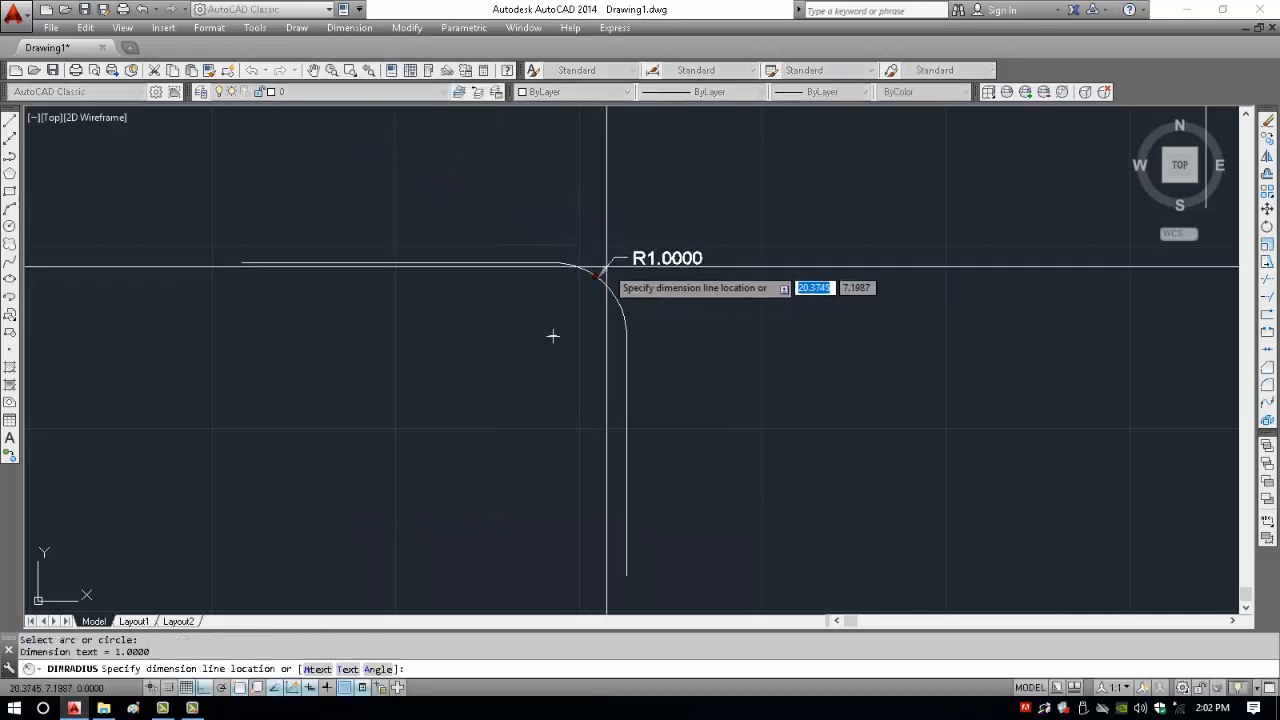
pyautogui.click(650, 268)
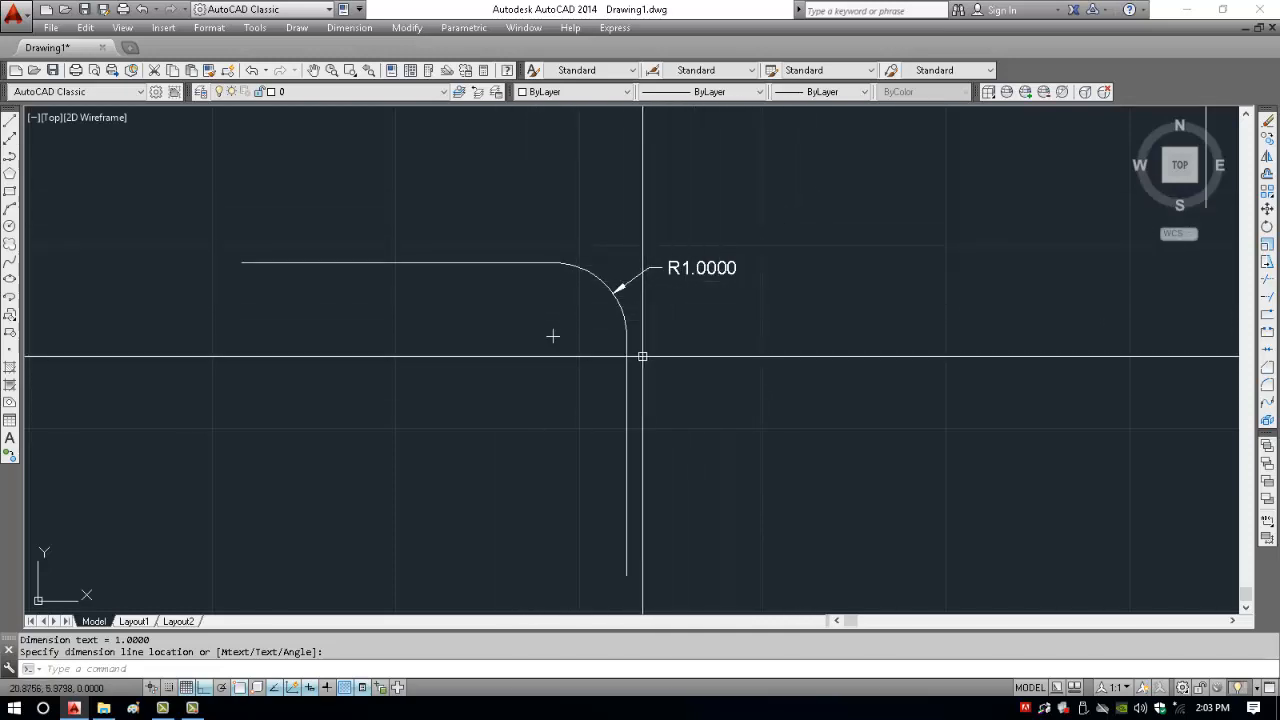
# - Erase the filleted polyline together with its radius dimension
pyautogui.press('Escape')
pyautogui.click(704, 386)
pyautogui.click(400, 217)
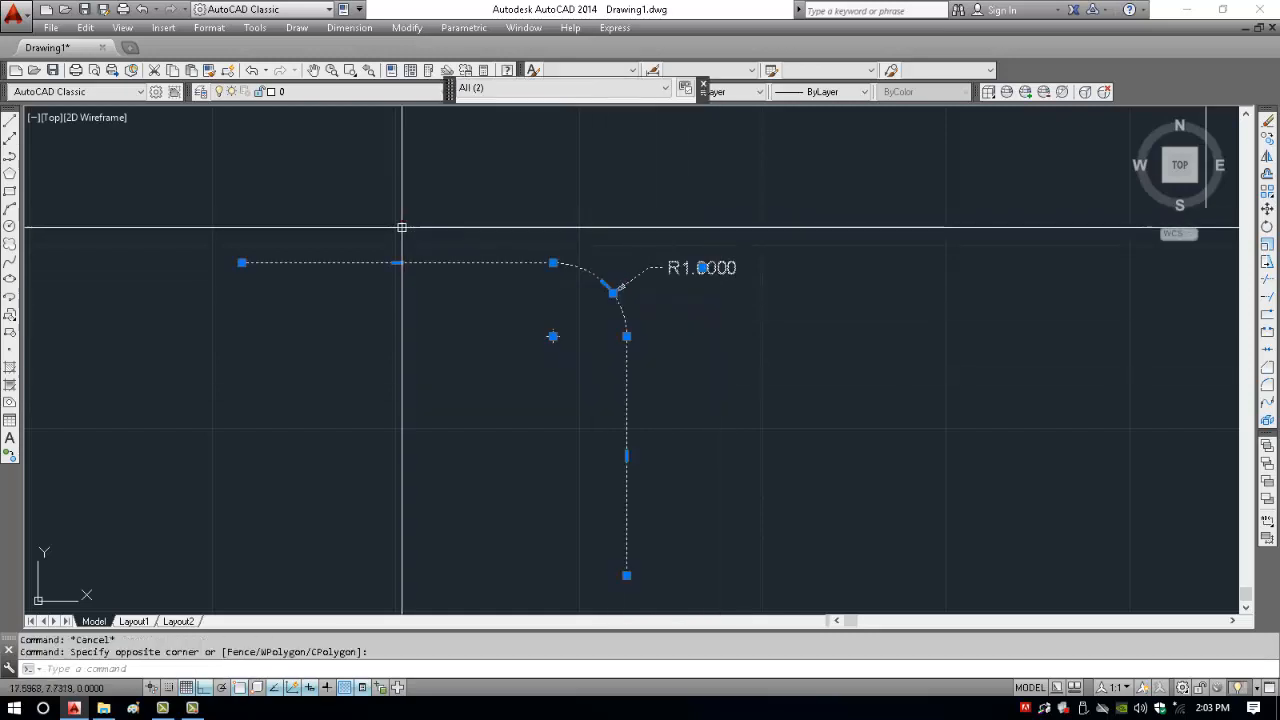
pyautogui.write('e')
pyautogui.press('Return')
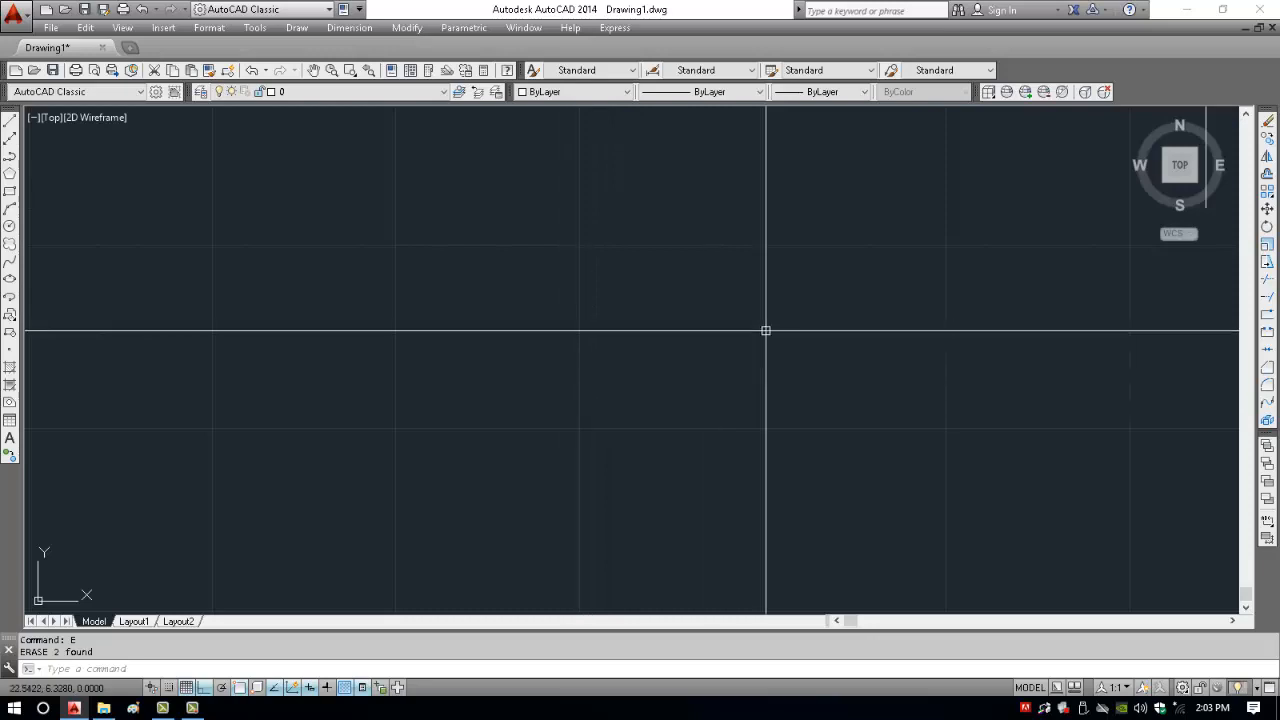
# - Draw a horizontal polyline 10 units long in the empty area
pyautogui.moveTo(746, 335); pyautogui.dragTo(654, 321, button='middle')
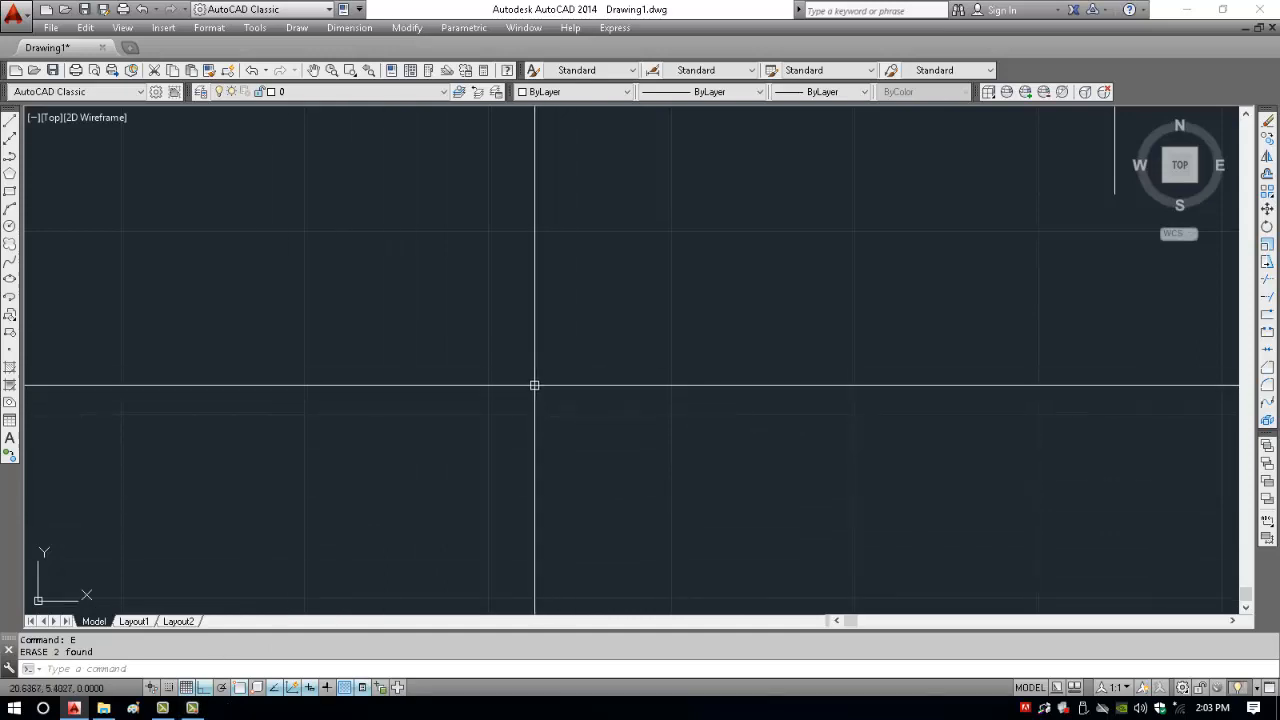
pyautogui.write('l')
pyautogui.press('Return')
pyautogui.click(484, 293)
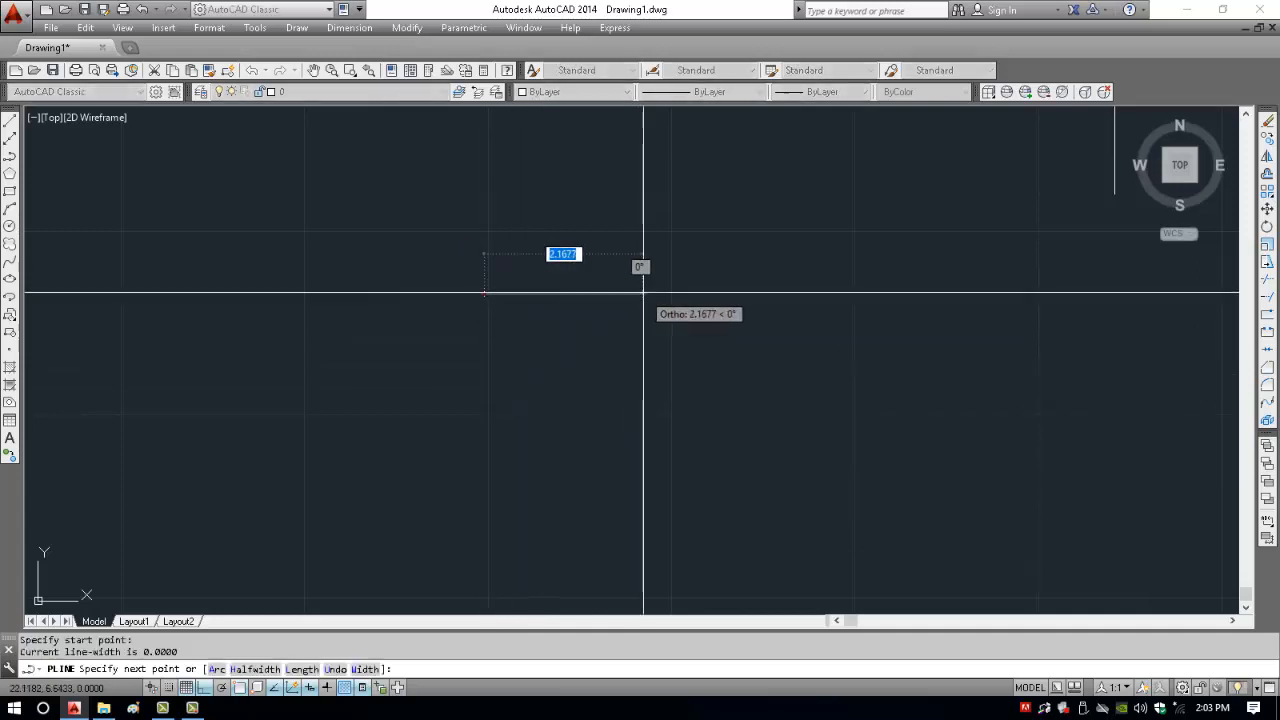
pyautogui.write('10')
pyautogui.press('Return')
# - Erase the two older finished corners above the new horizontal polyline
pyautogui.scroll(-6, 560, 318)
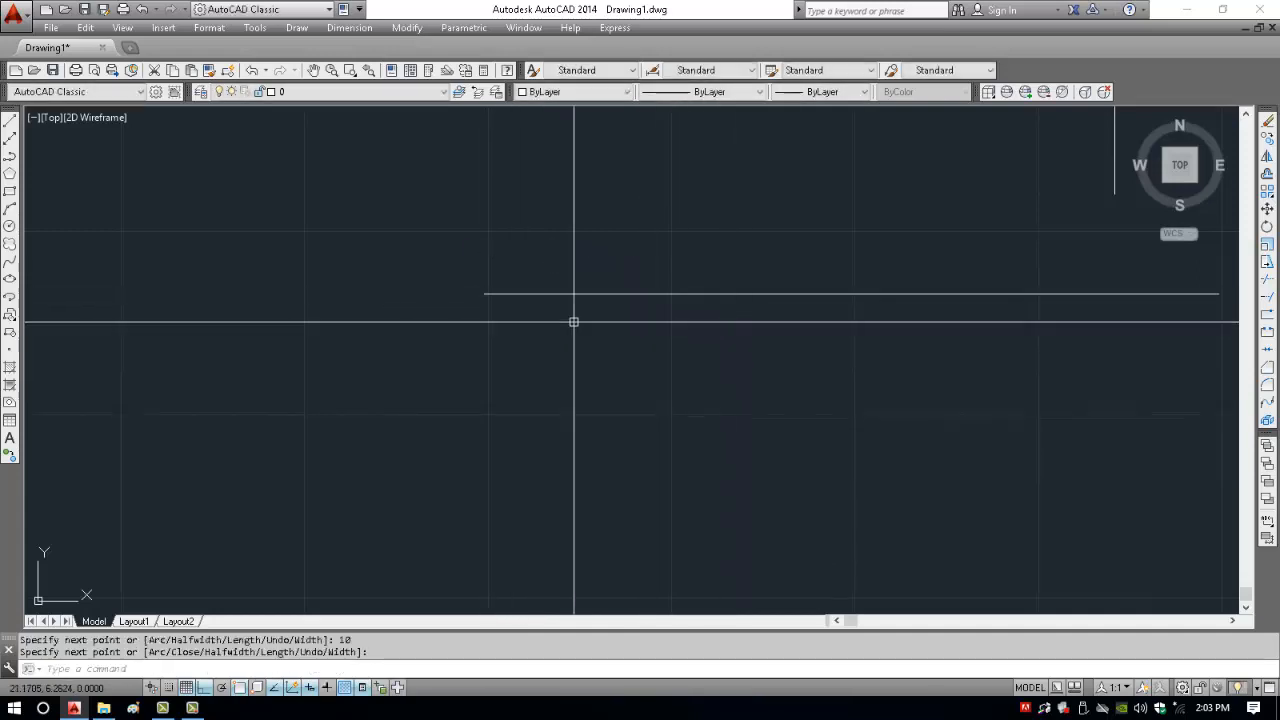
pyautogui.press('Escape')
pyautogui.click(716, 288)
pyautogui.click(520, 252)
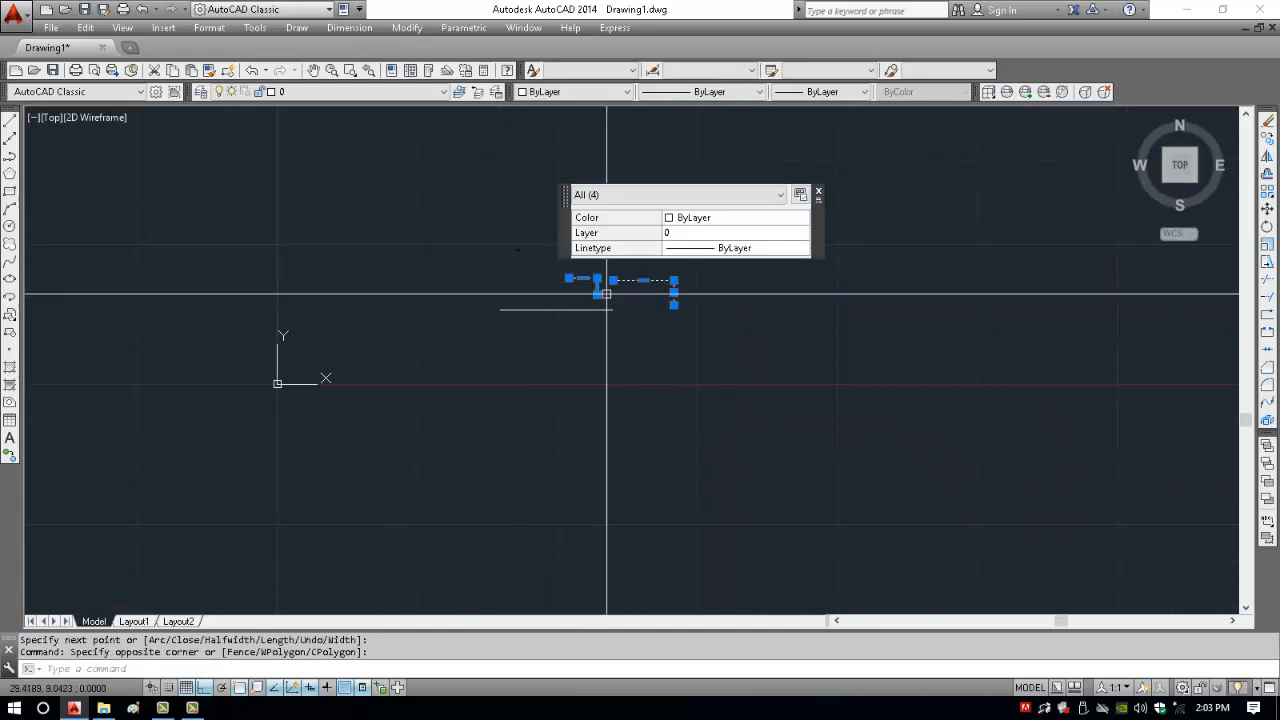
pyautogui.write('e')
pyautogui.press('Return')
# - Draw a vertical polyline 10 units long downward, starting just below and beyond the horizontal polyline's right end
pyautogui.scroll(8, 606, 303)
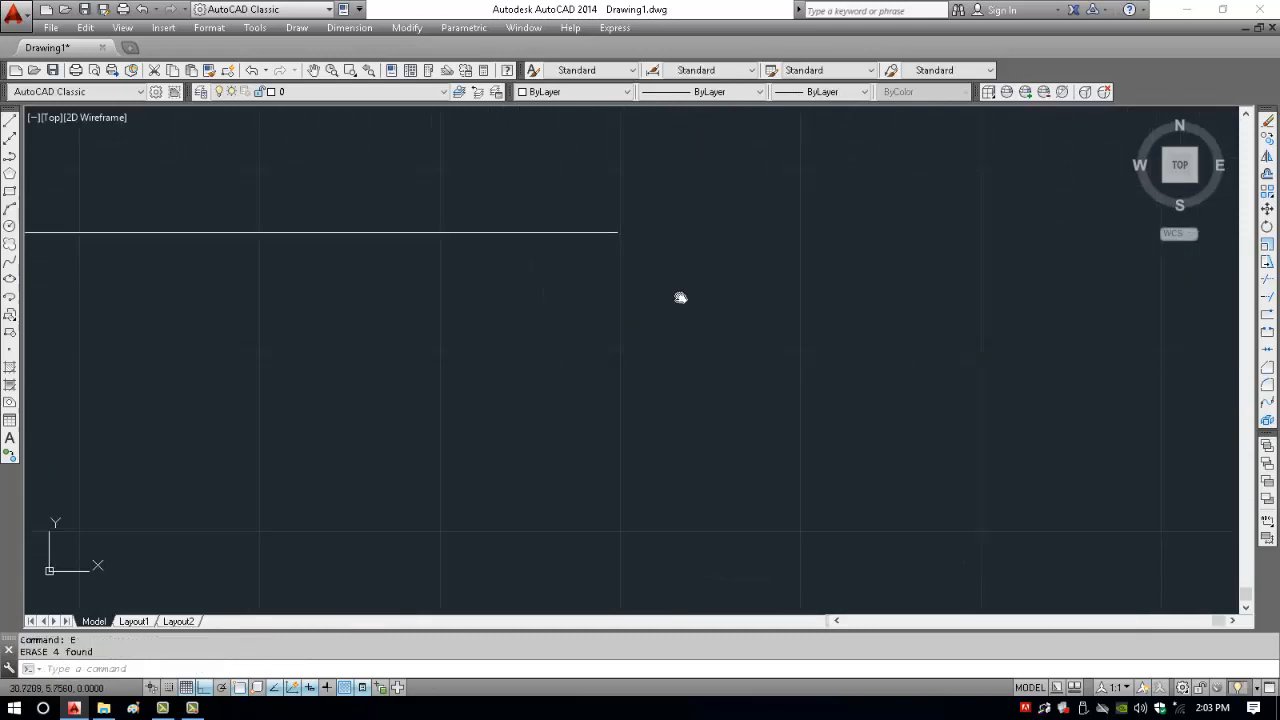
pyautogui.write('p')
pyautogui.press('Return')
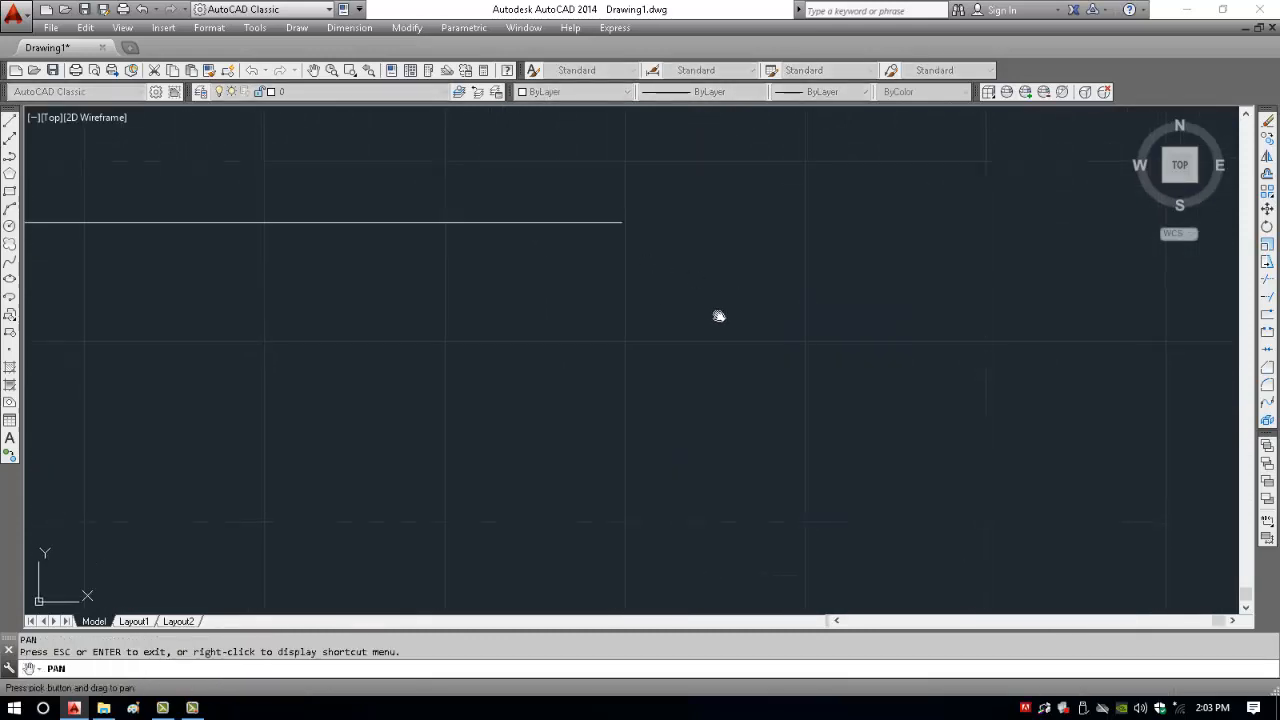
pyautogui.write('pl')
pyautogui.press('Return')
pyautogui.click(718, 272)
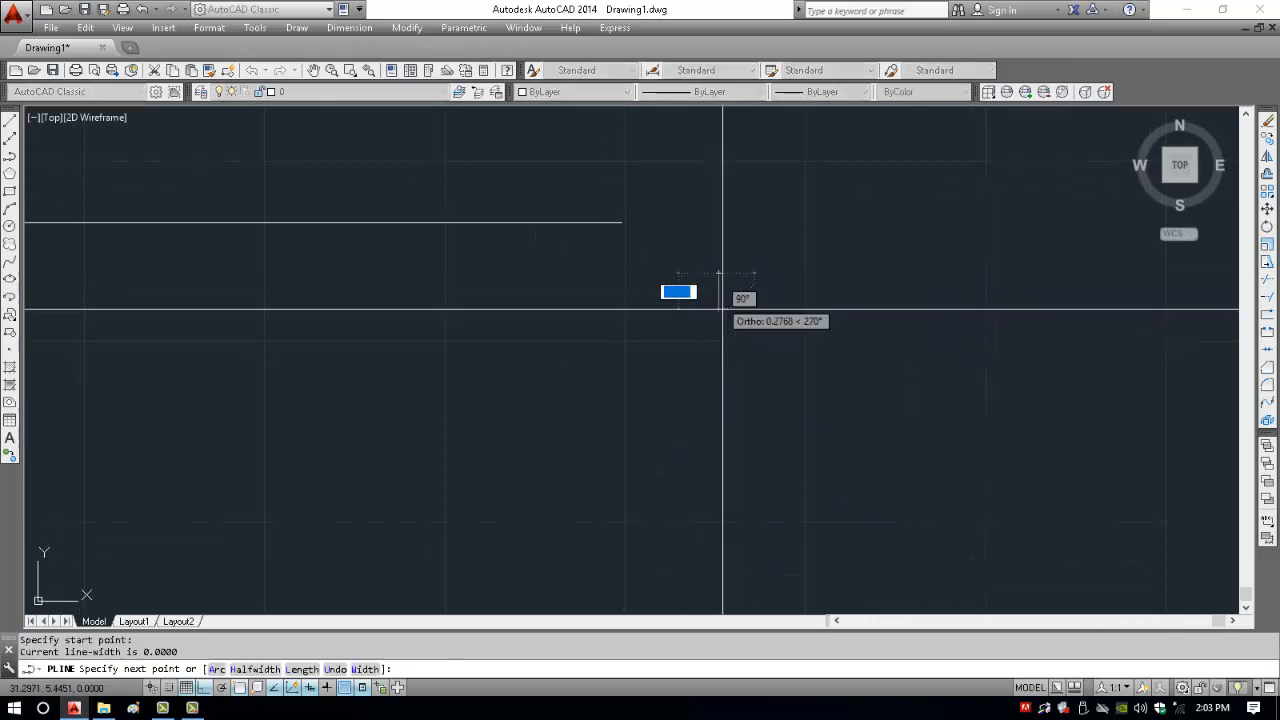
pyautogui.write('10')
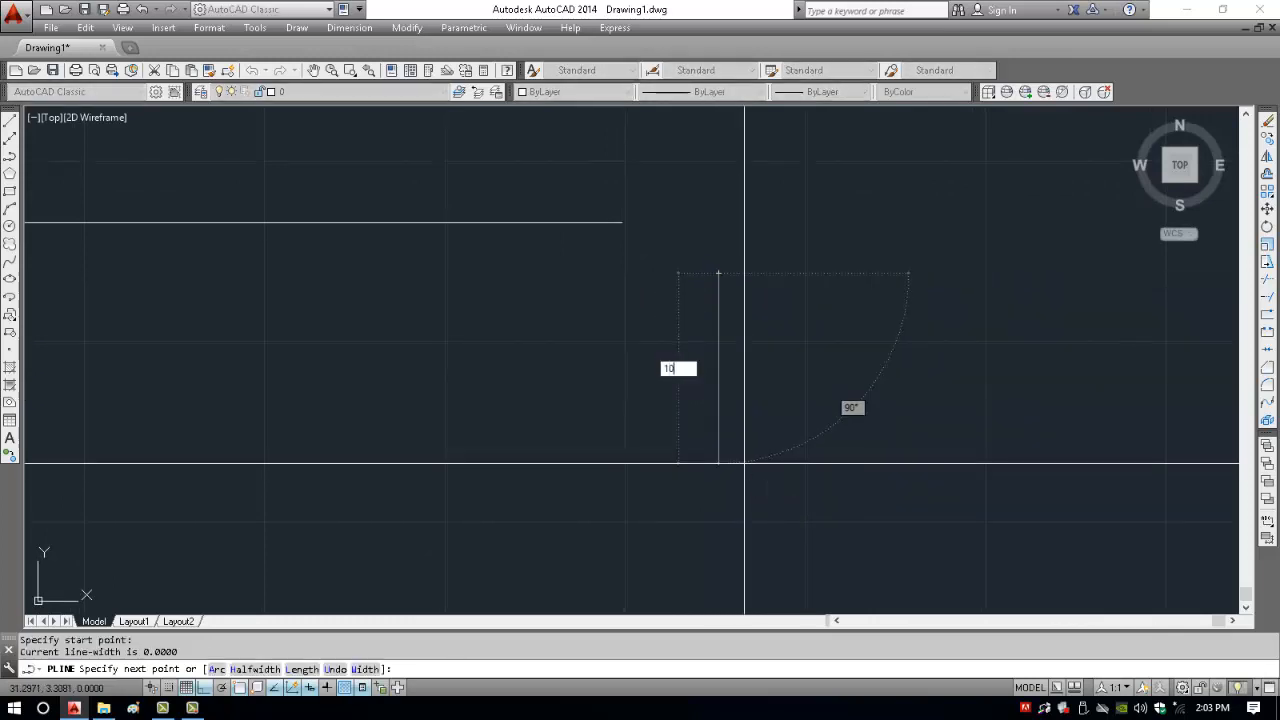
pyautogui.press('Return')
pyautogui.scroll(-4, 729, 337)
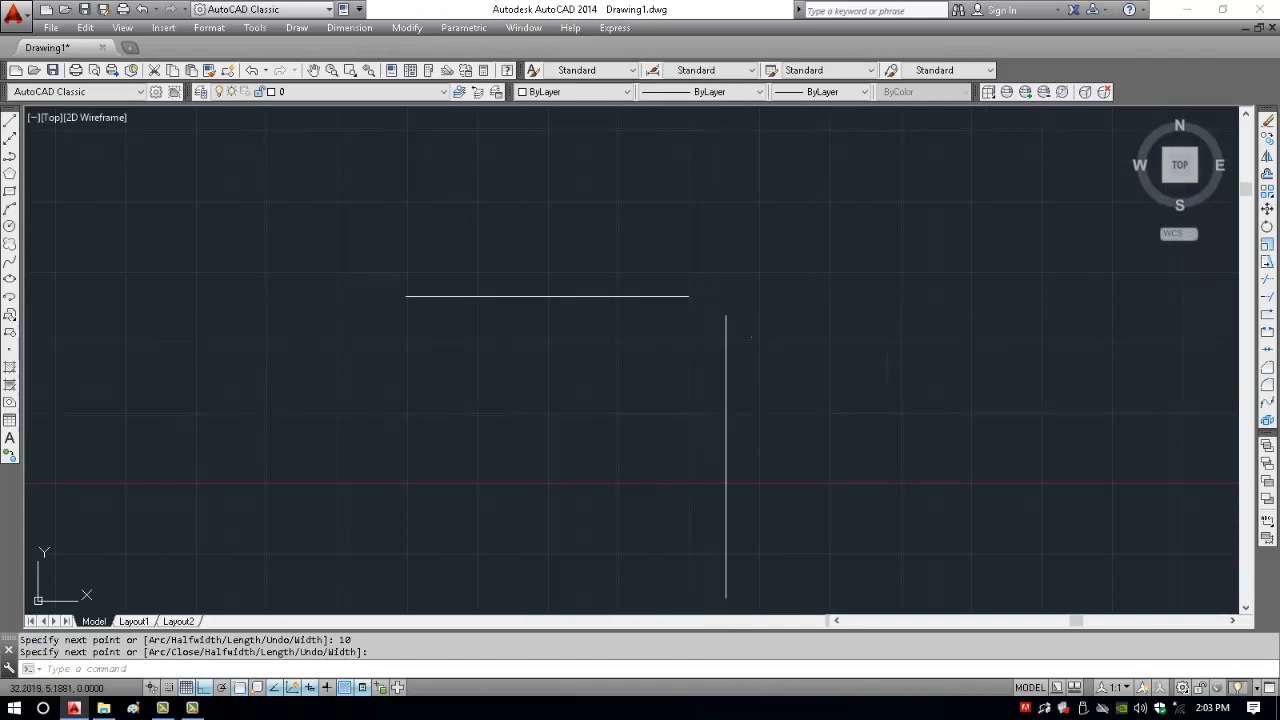
pyautogui.click(744, 336)
pyautogui.click(675, 318)
pyautogui.press('Escape')
pyautogui.press('Escape')
# - Move the vertical polyline by its upper endpoint onto the right endpoint of the horizontal polyline
pyautogui.click(729, 338)
pyautogui.click(678, 367)
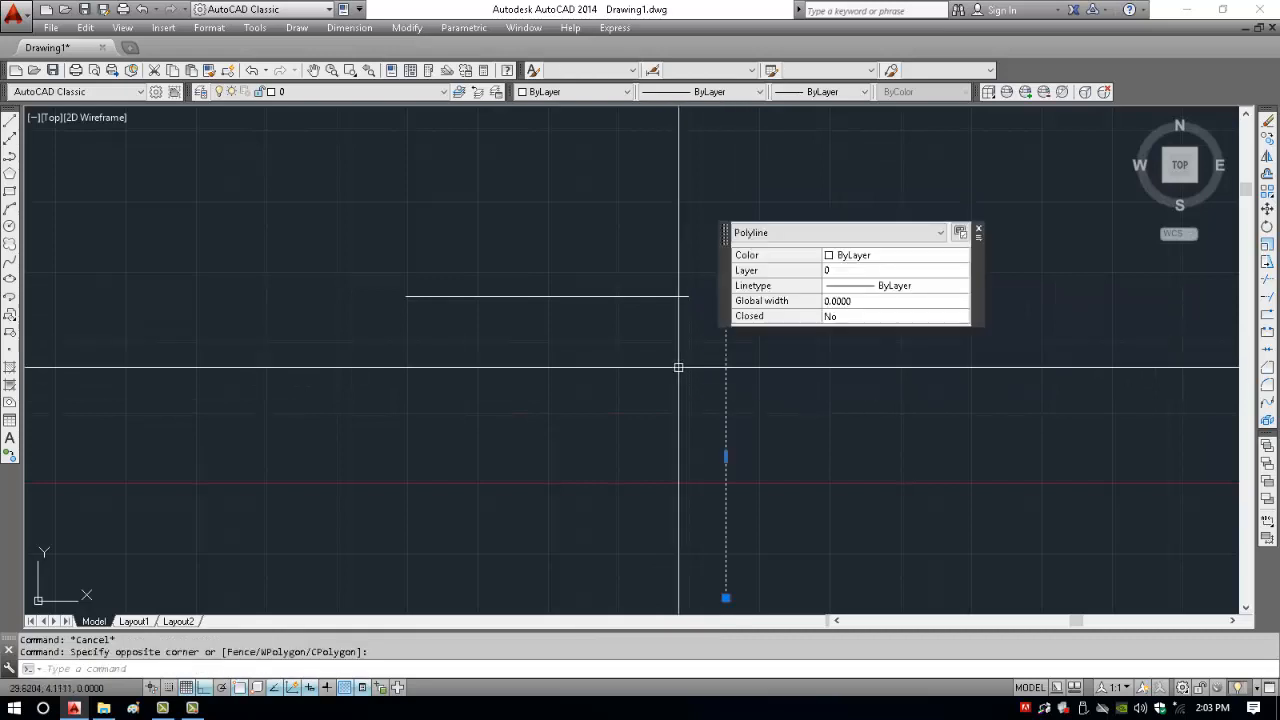
pyautogui.write('m')
pyautogui.press('Return')
pyautogui.click(725, 300)
pyautogui.click(689, 297)
pyautogui.scroll(-2, 708, 257)
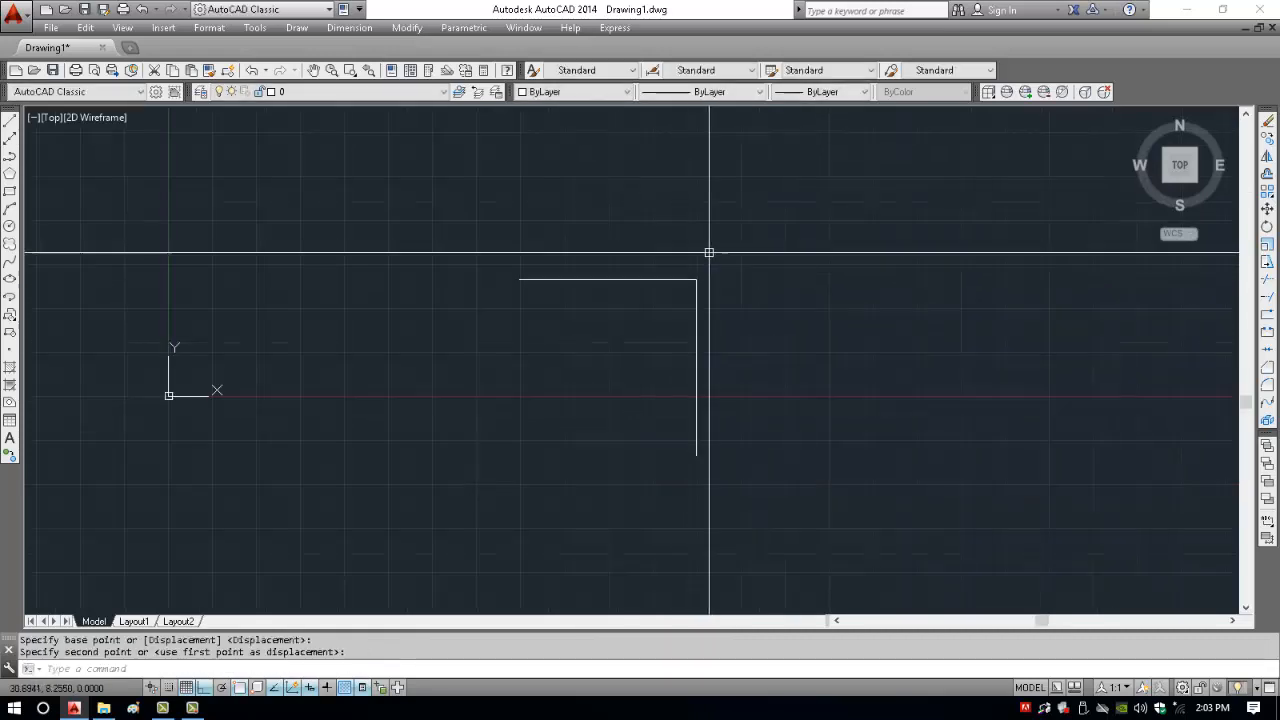
# - Draw a horizontal polyline to the right, starting at the lower endpoint of the vertical polyline
pyautogui.moveTo(792, 361); pyautogui.dragTo(783, 334, button='middle')
pyautogui.write('pl')
pyautogui.press('Return')
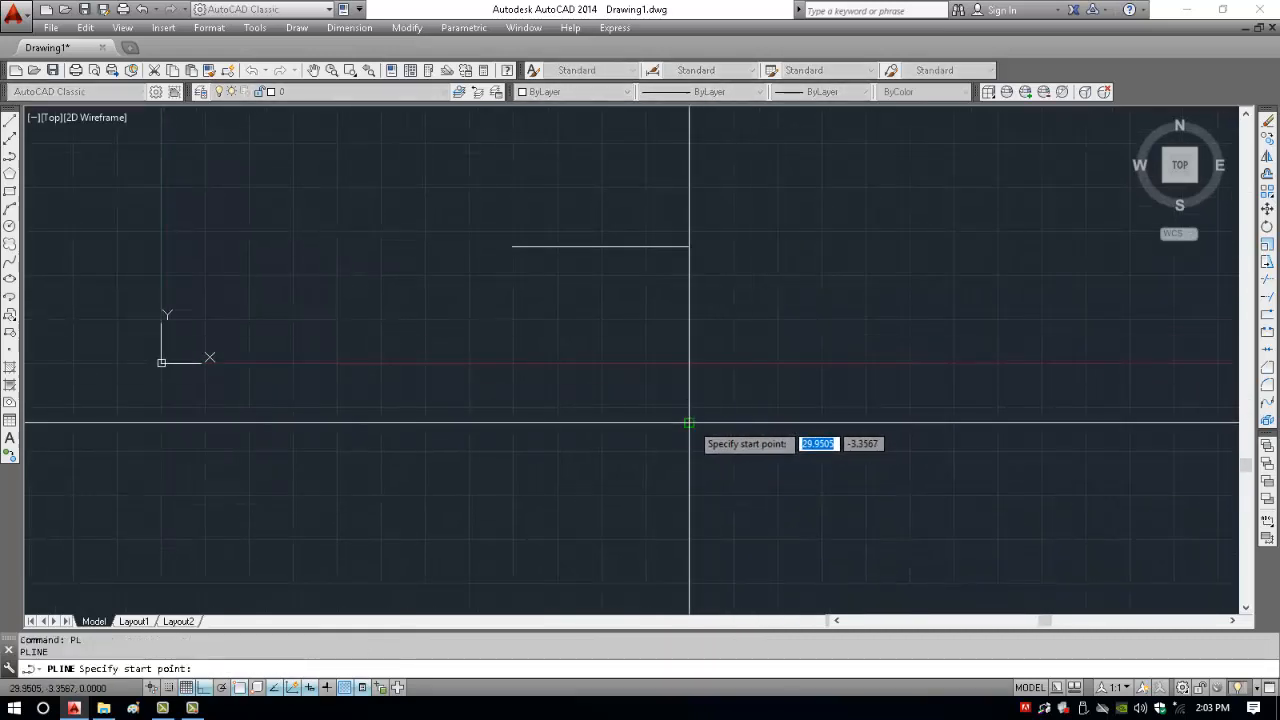
pyautogui.click(690, 423)
pyautogui.click(946, 423)
pyautogui.press('Return')
pyautogui.moveTo(843, 420); pyautogui.dragTo(737, 422, button='middle')
pyautogui.scroll(2, 656, 394)
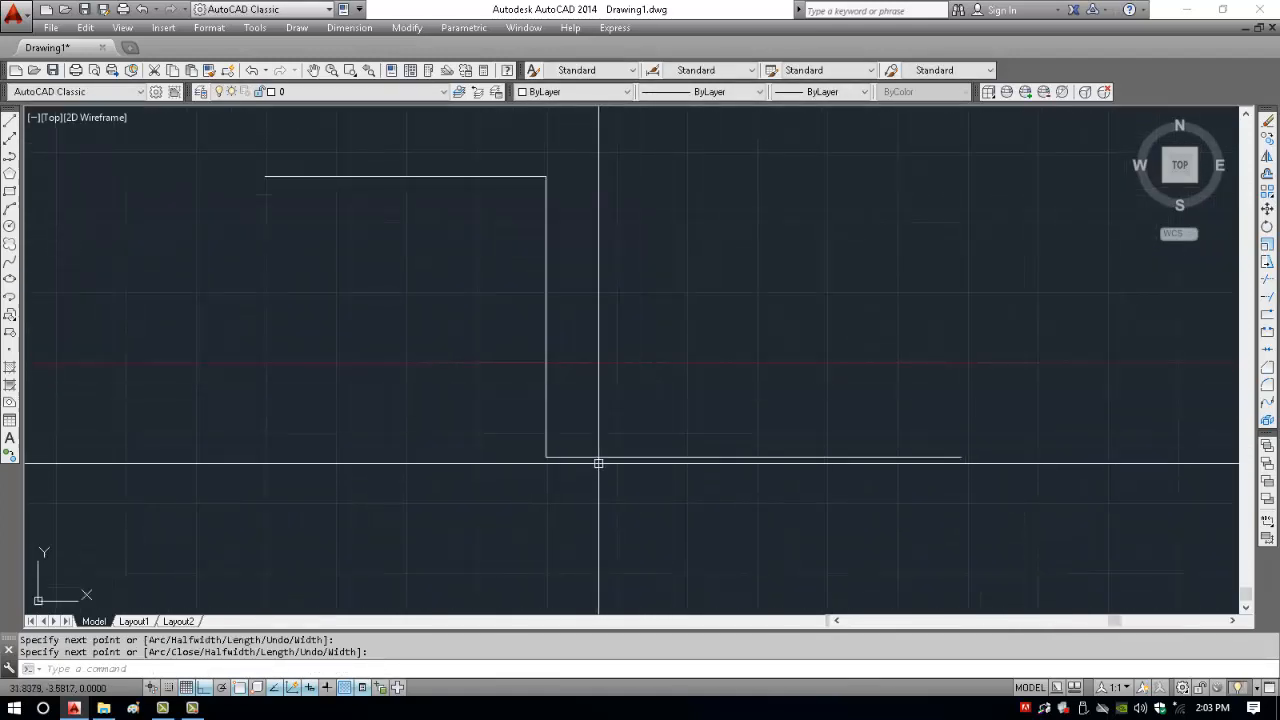
# - Select the upper horizontal, vertical and lower horizontal polylines one at a time to check whether they are separate objects
pyautogui.click(471, 149)
pyautogui.click(418, 219)
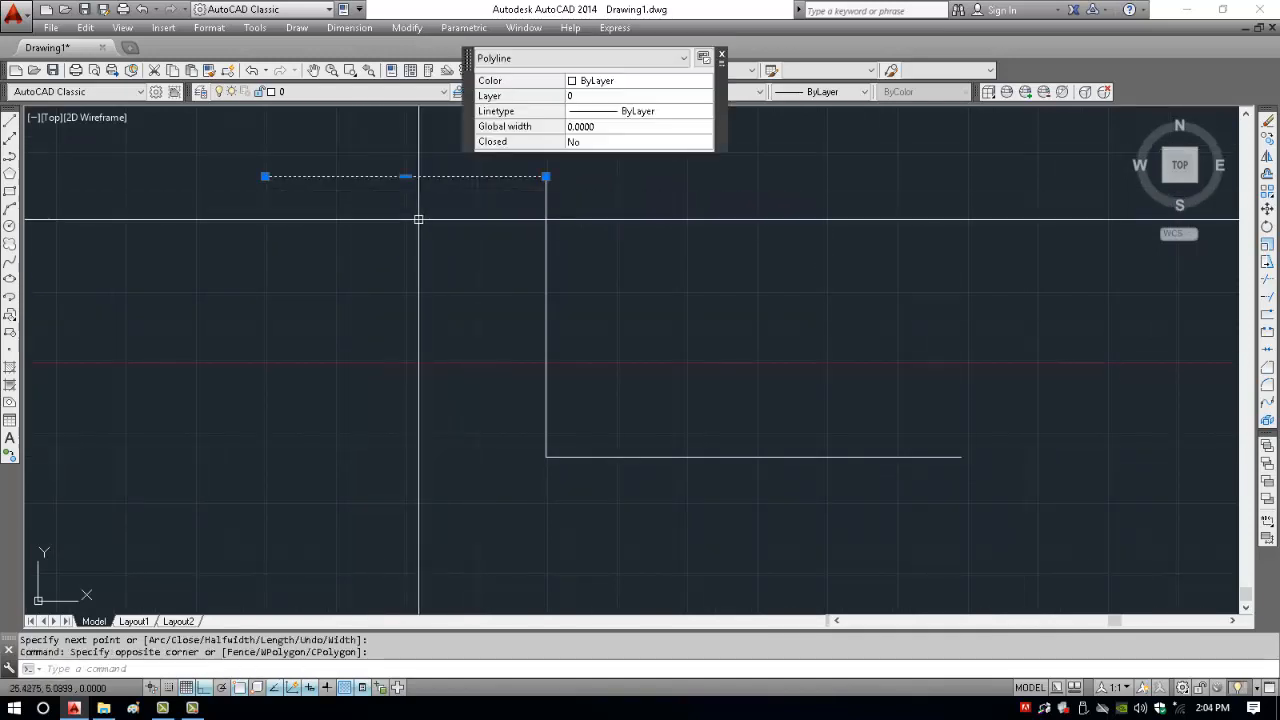
pyautogui.click(604, 280)
pyautogui.click(482, 313)
pyautogui.press('Escape')
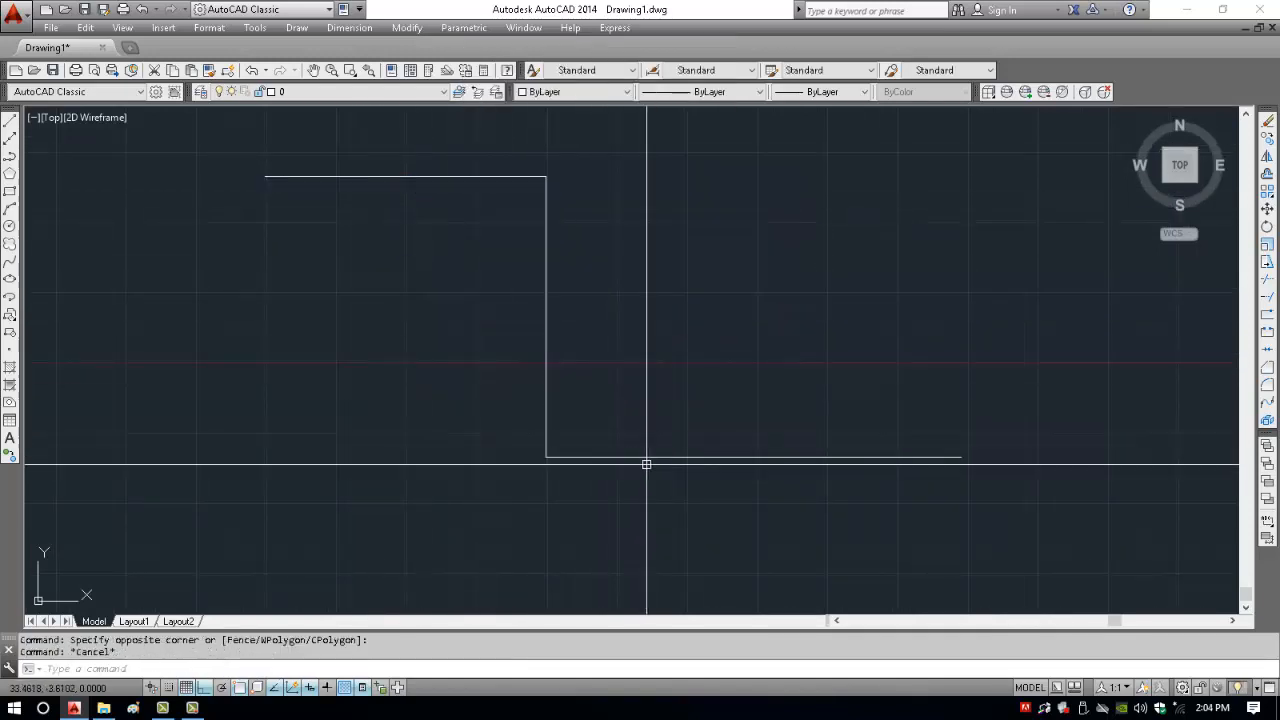
pyautogui.click(646, 459)
pyautogui.click(609, 327)
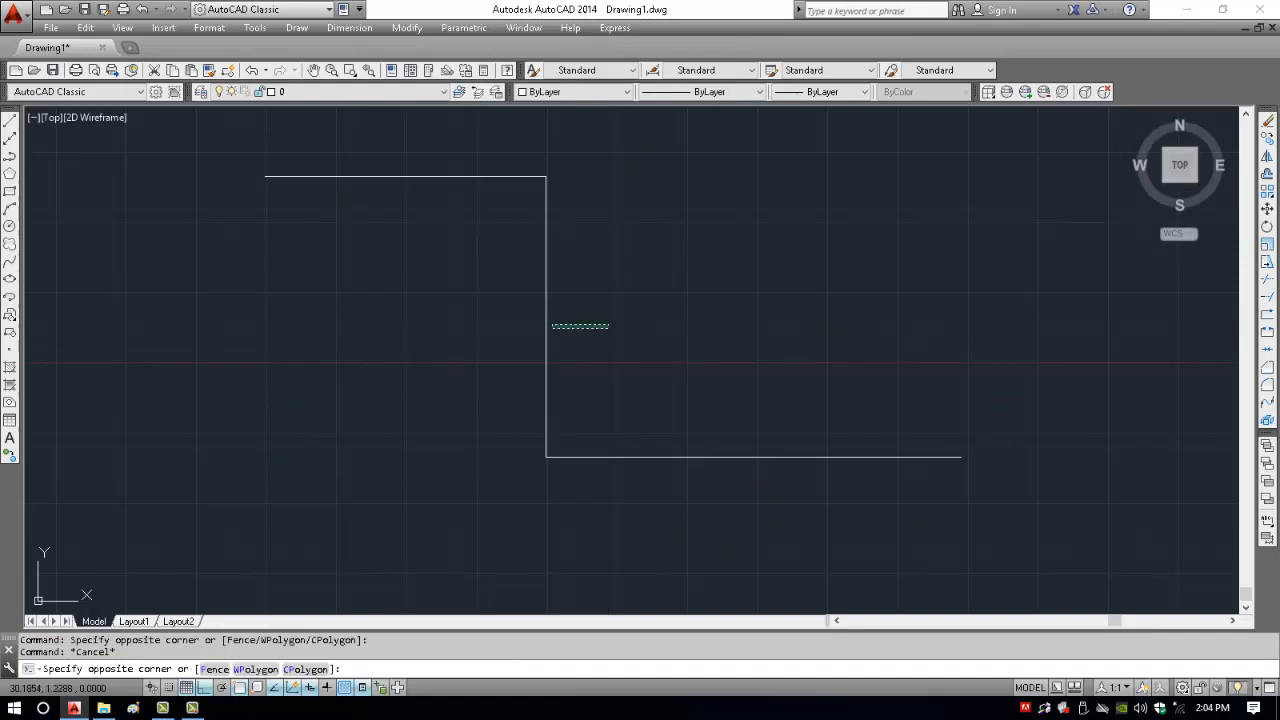
pyautogui.click(472, 339)
pyautogui.press('Escape')
pyautogui.click(450, 131)
pyautogui.click(403, 222)
pyautogui.press('Escape')
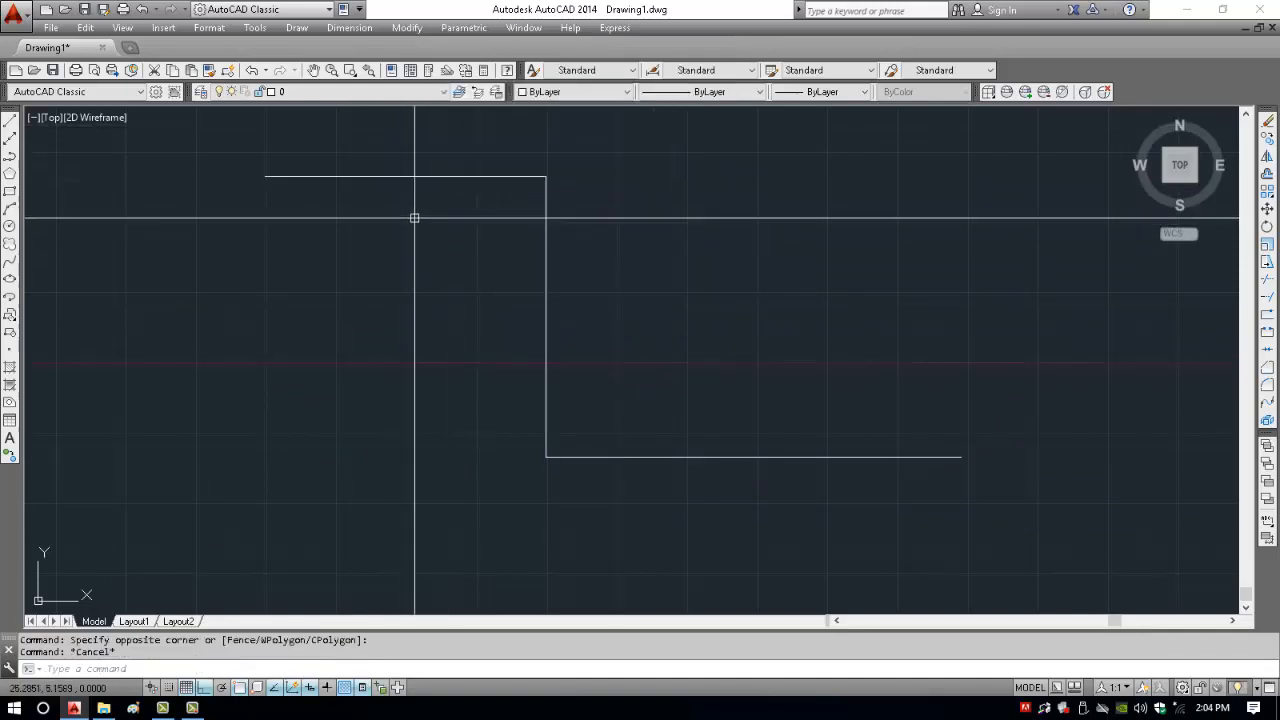
pyautogui.click(325, 176)
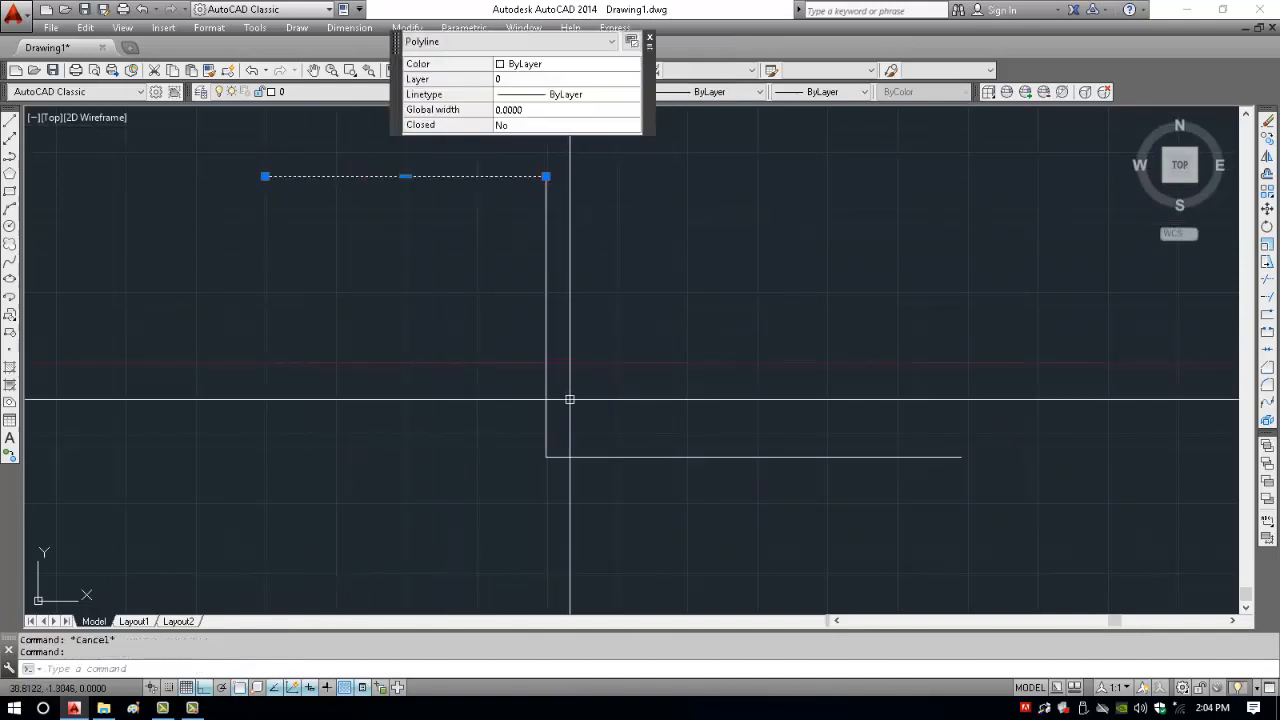
pyautogui.press('Escape')
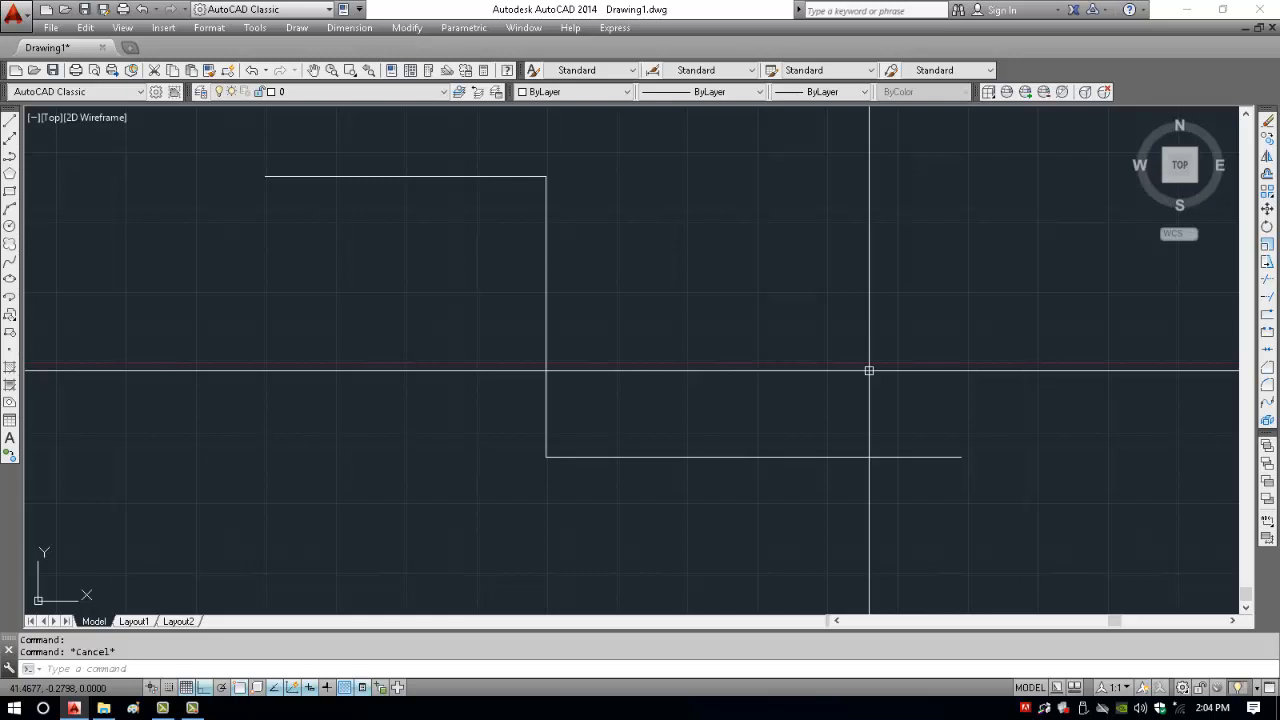
pyautogui.click(481, 177)
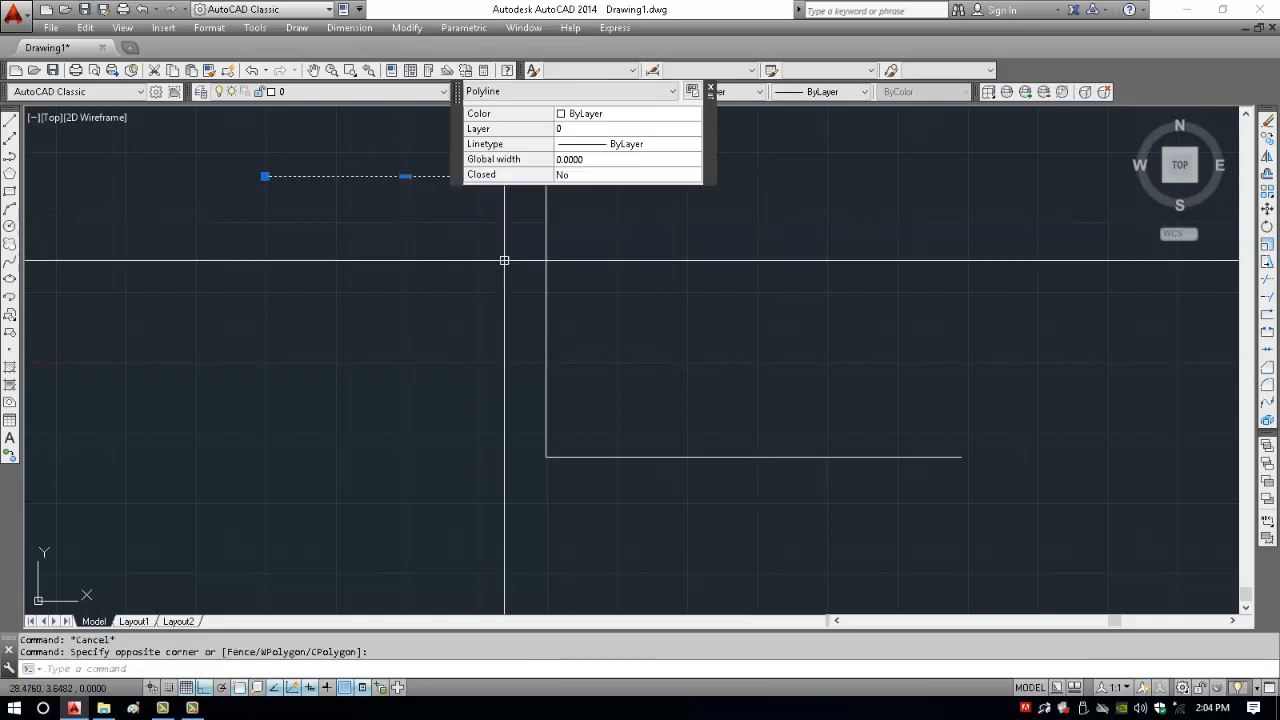
pyautogui.click(546, 300)
pyautogui.press('Escape')
pyautogui.click(403, 249)
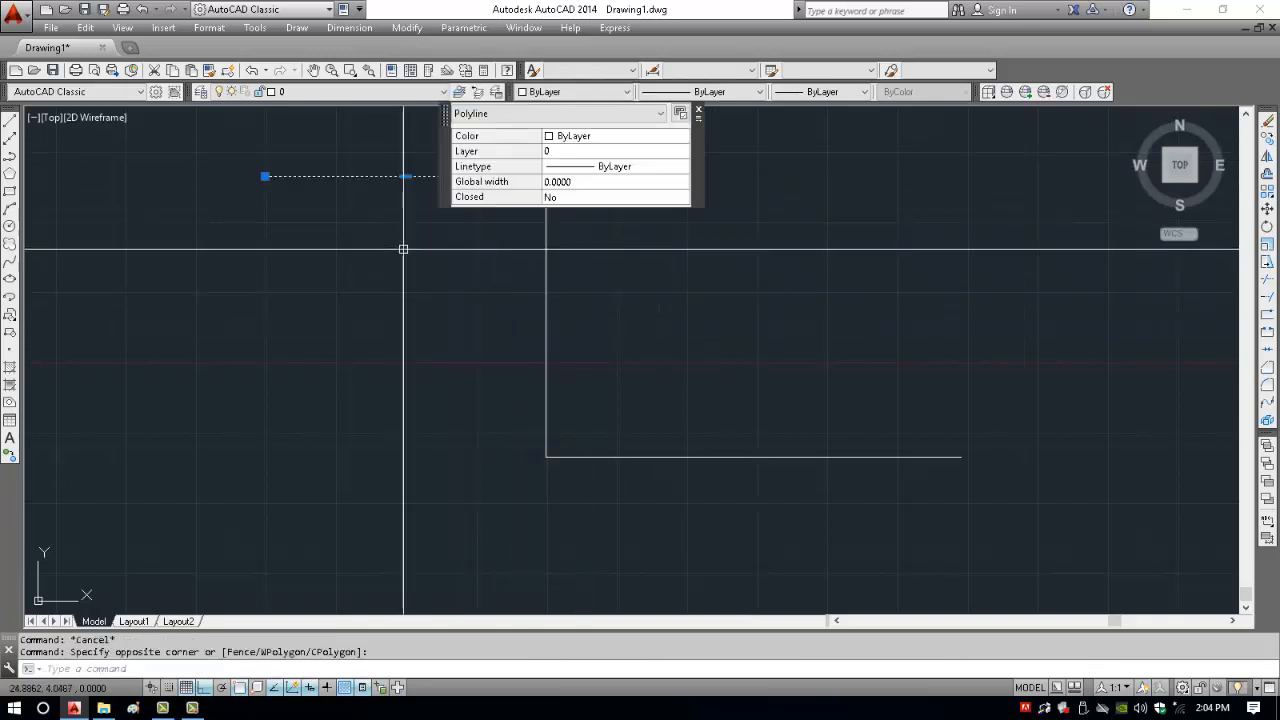
pyautogui.press('Escape')
pyautogui.click(603, 303)
pyautogui.click(491, 326)
pyautogui.press('Escape')
pyautogui.click(723, 429)
pyautogui.click(640, 517)
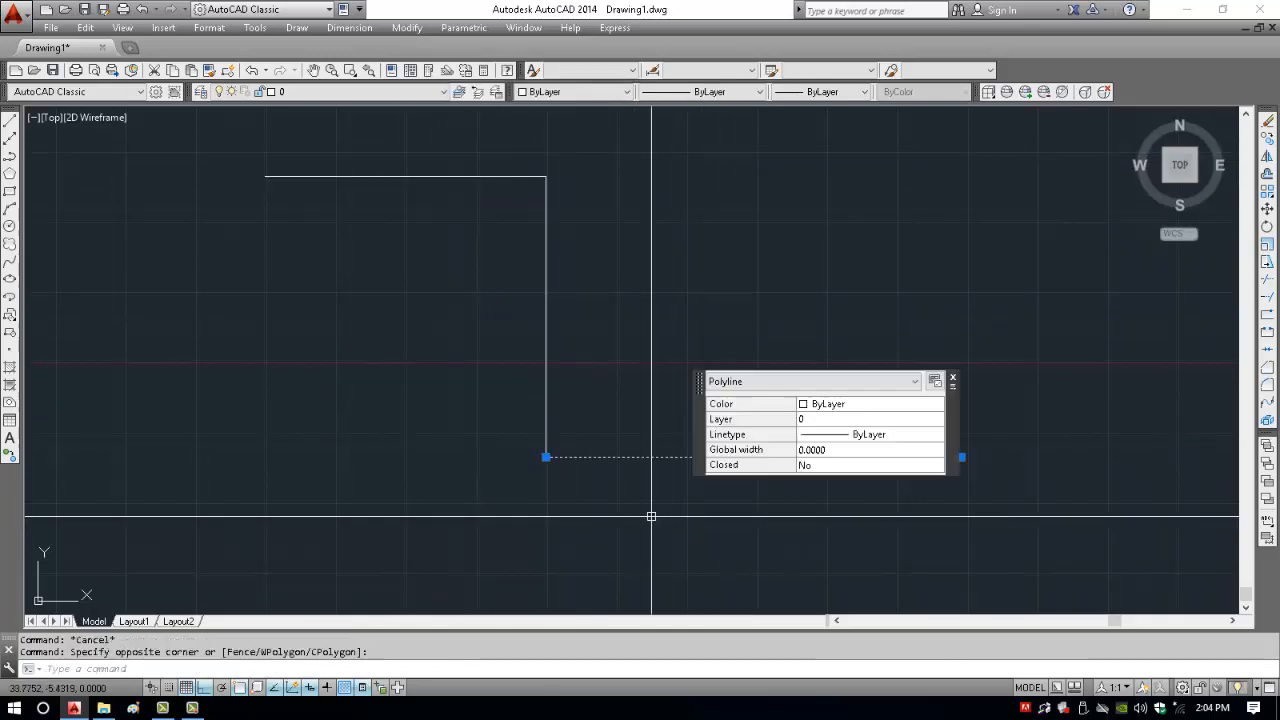
pyautogui.press('Escape')
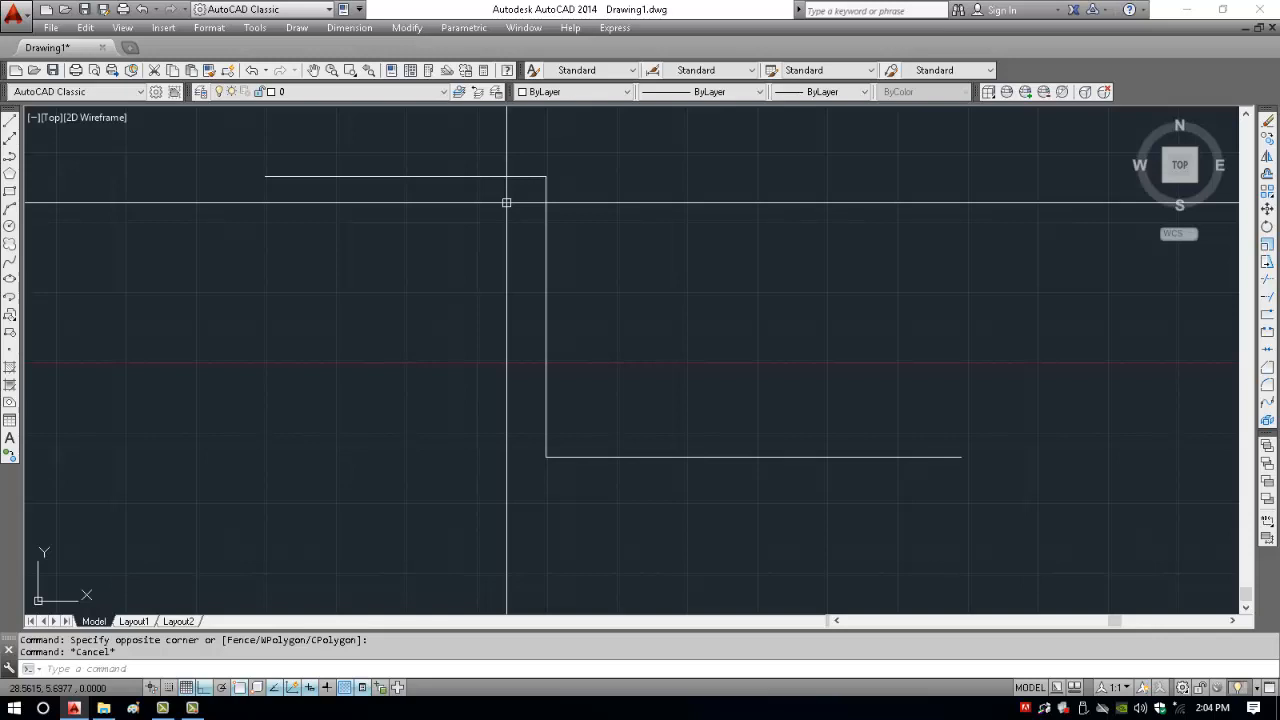
# - Join the upper horizontal, vertical and lower horizontal polylines into a single polyline with the Join option of PEDIT
pyautogui.write('PE')
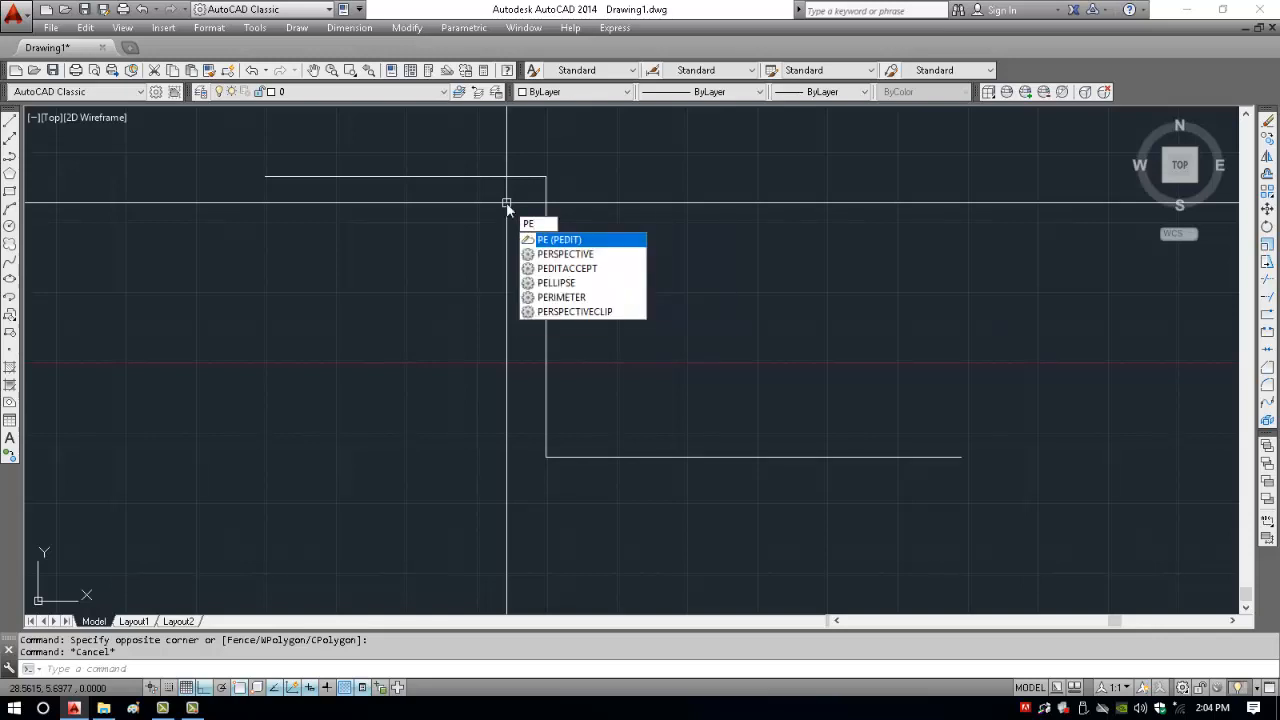
pyautogui.press('Return')
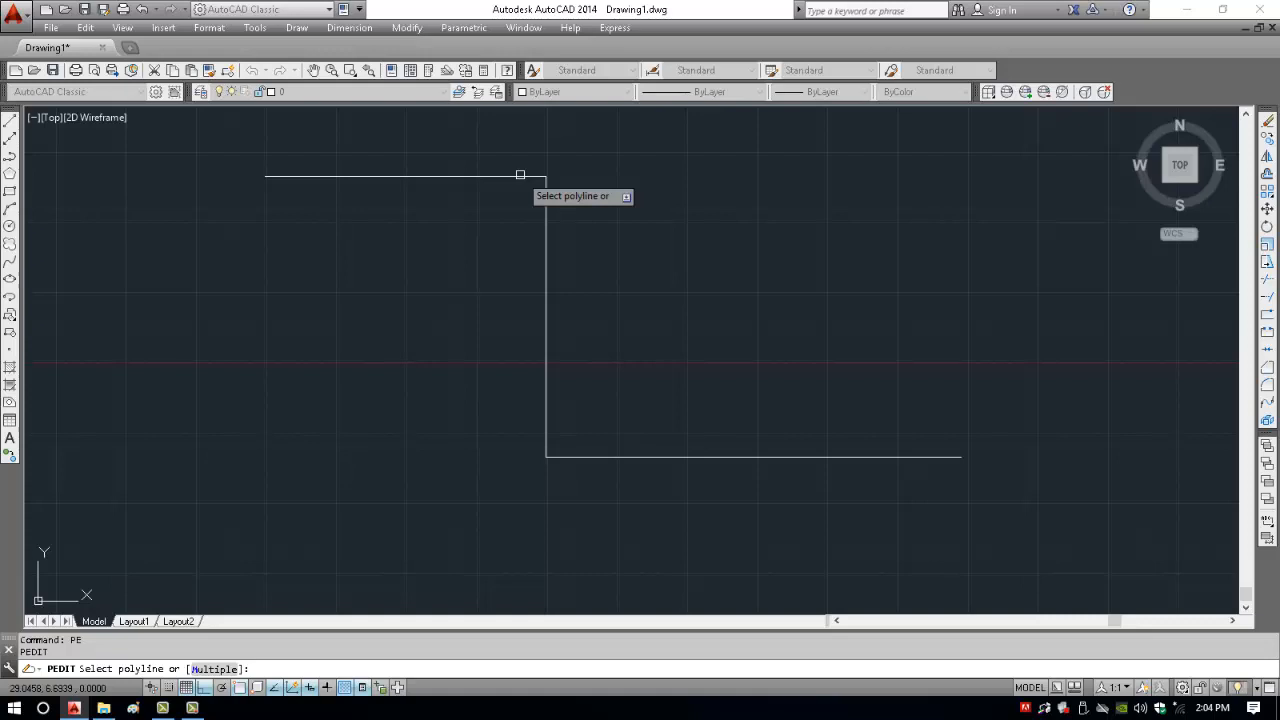
pyautogui.click(520, 175)
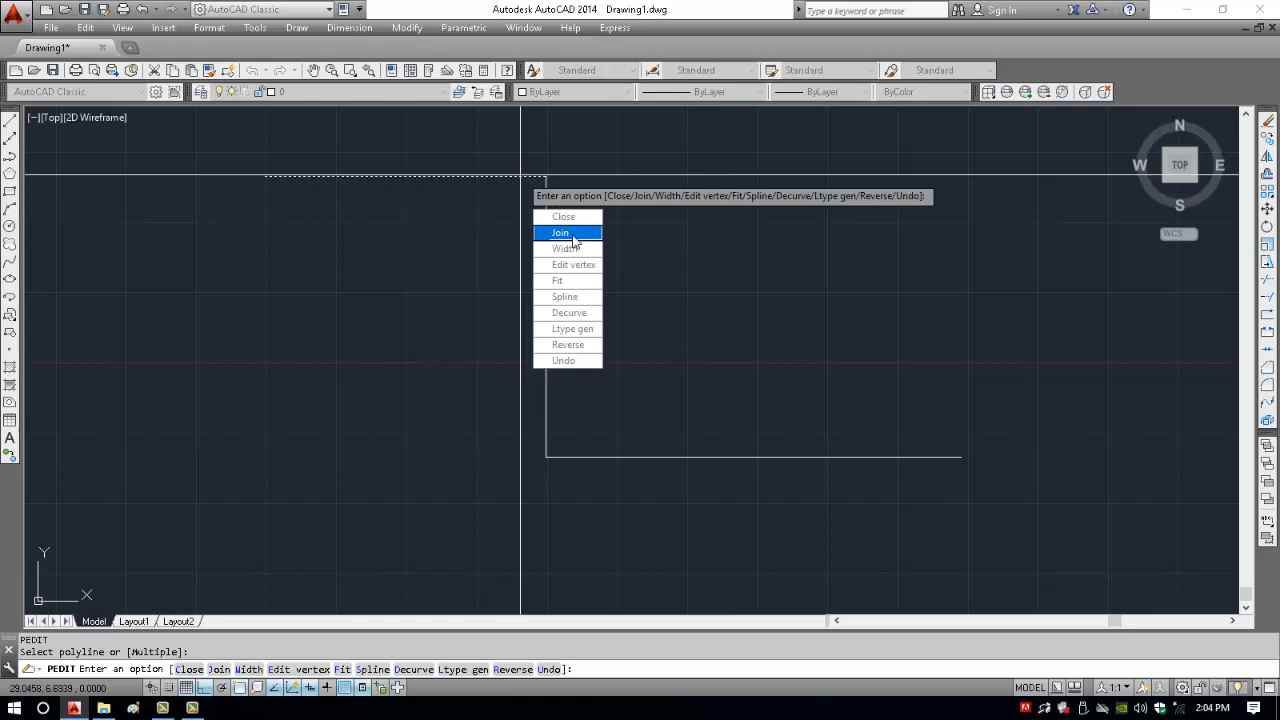
pyautogui.click(573, 235)
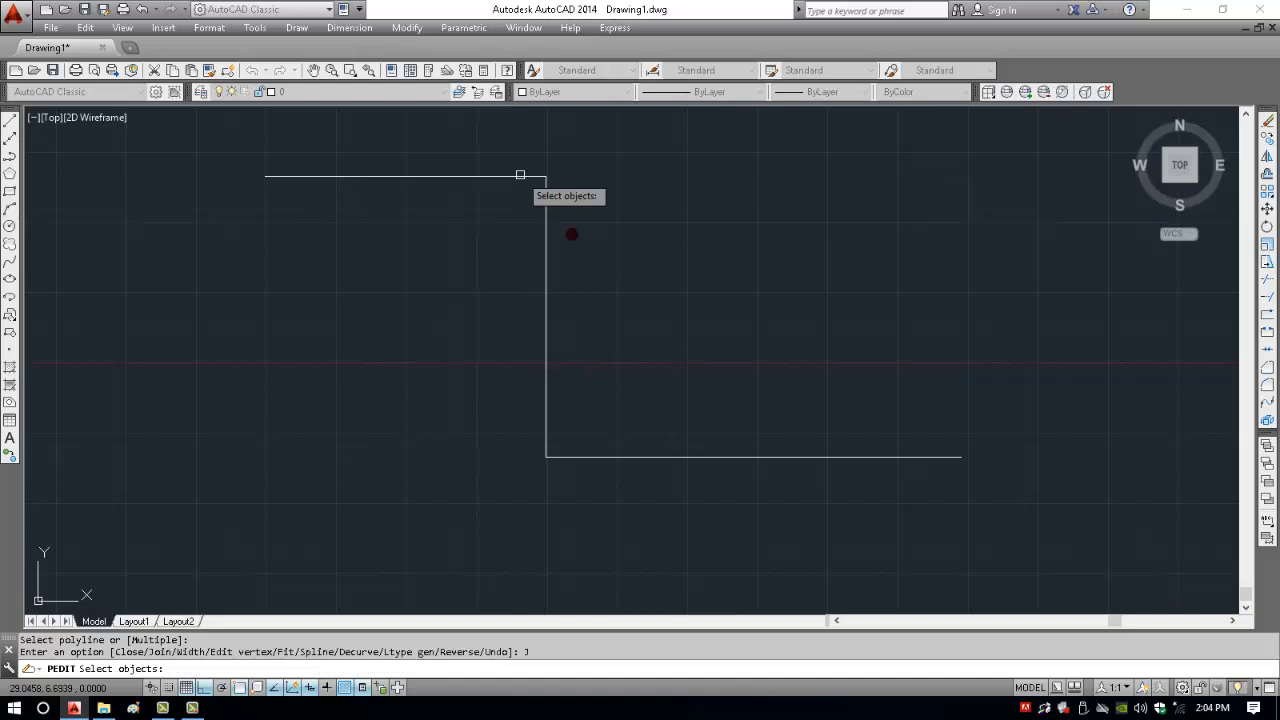
pyautogui.click(520, 175)
pyautogui.click(546, 182)
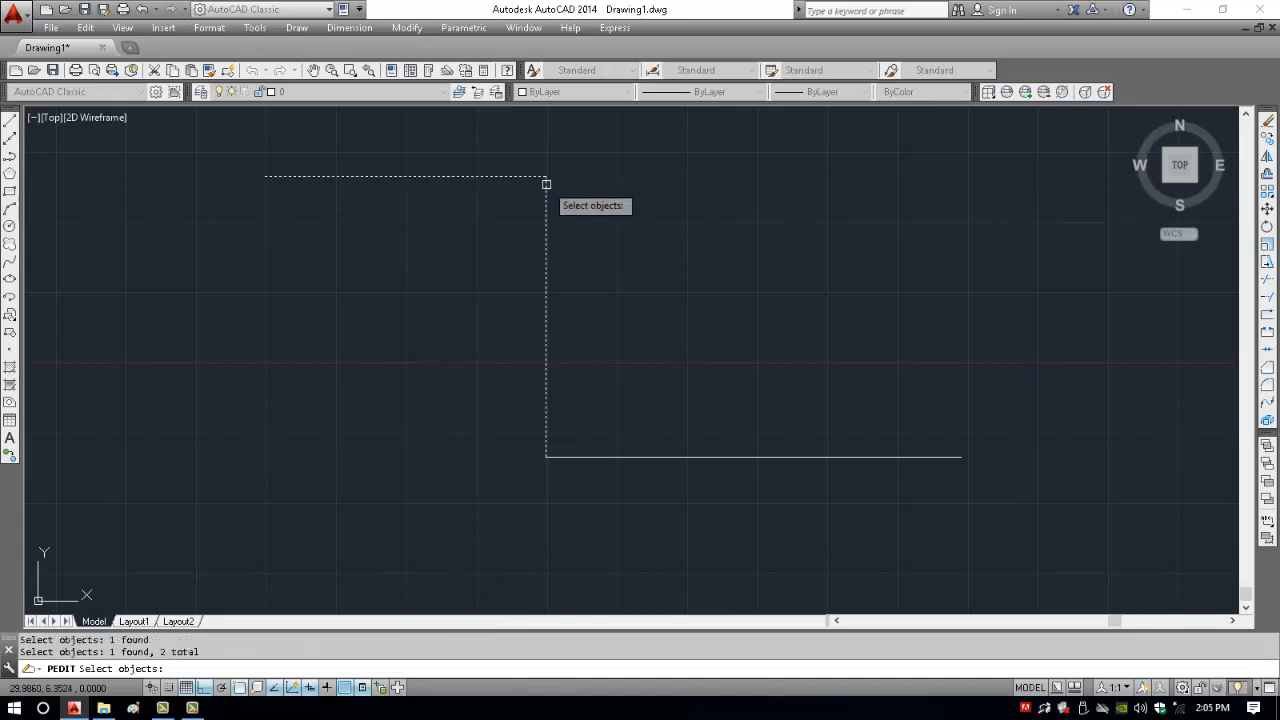
pyautogui.click(624, 457)
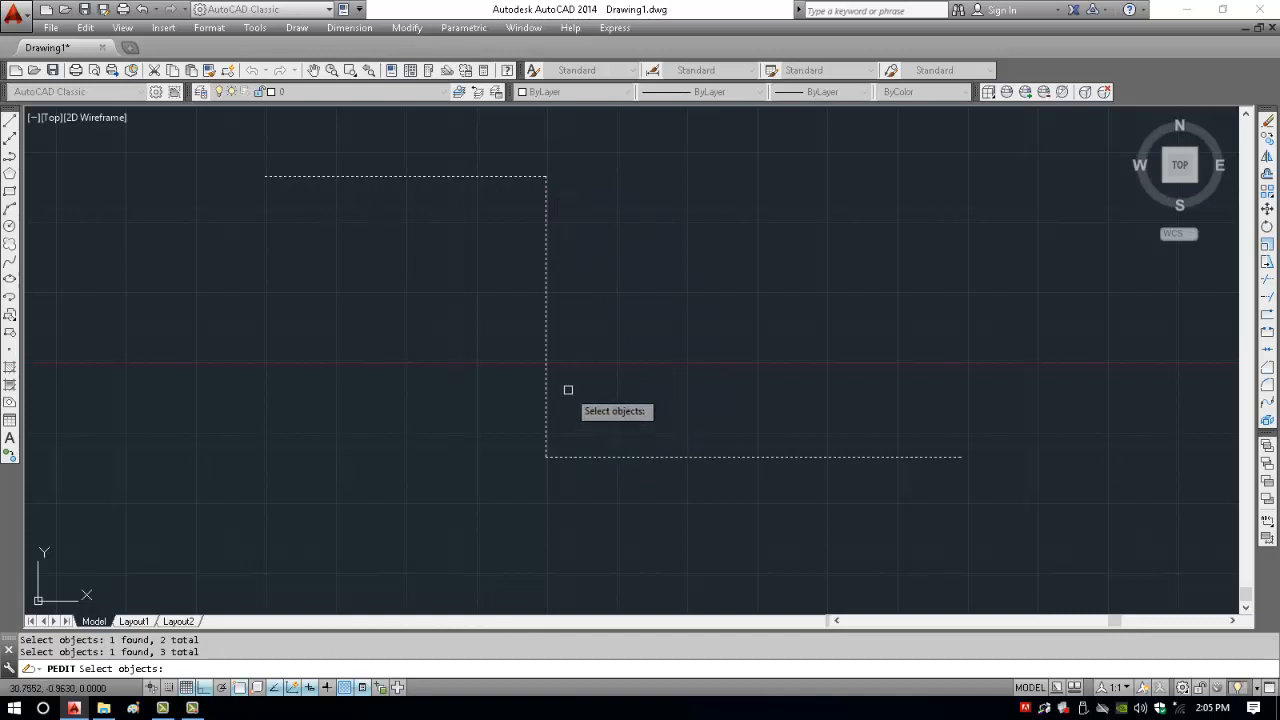
pyautogui.press('Return')
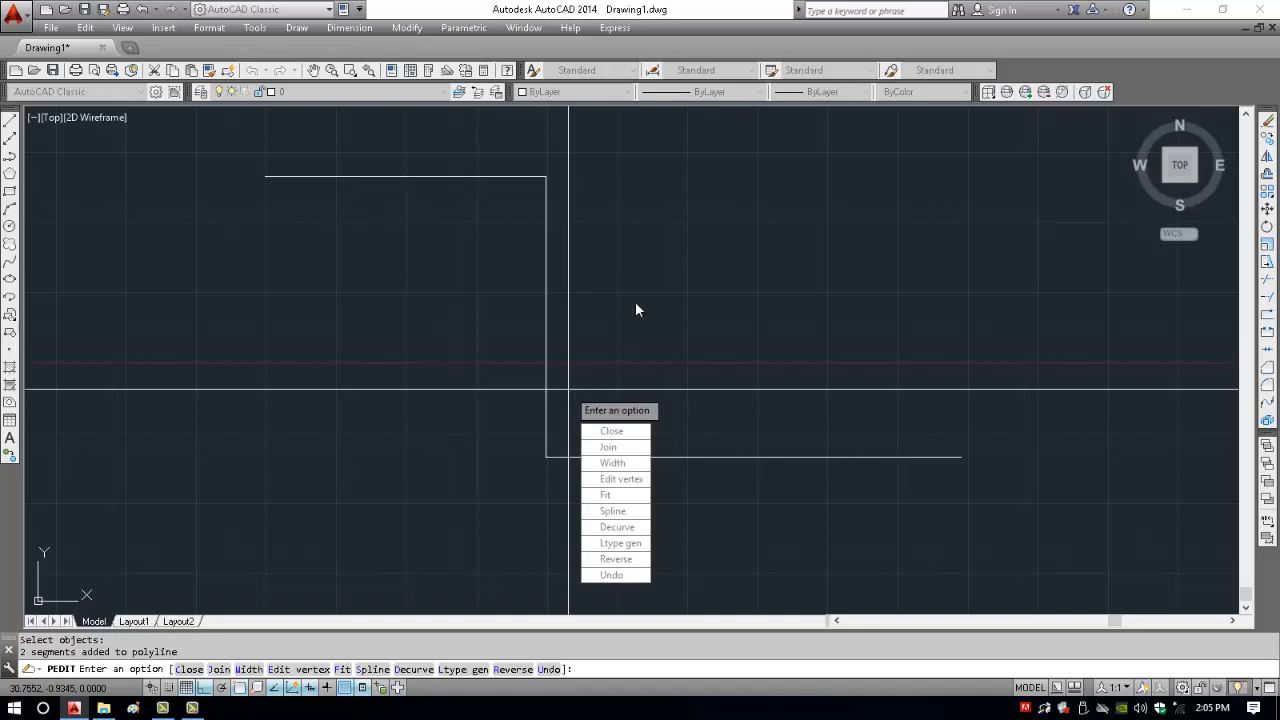
pyautogui.press('Escape')
# - Select the stepped polyline by its vertical segment to check that all three segments are joined
pyautogui.click(546, 291)
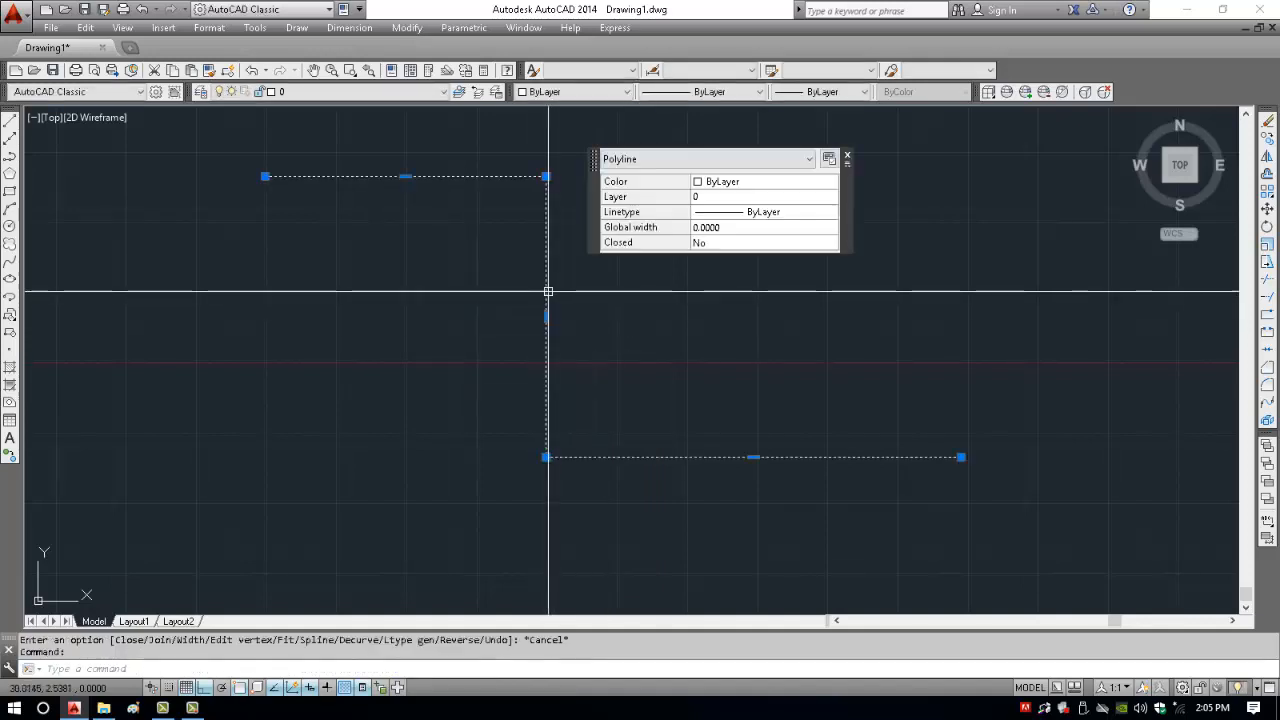
pyautogui.press('Escape')
pyautogui.click(546, 320)
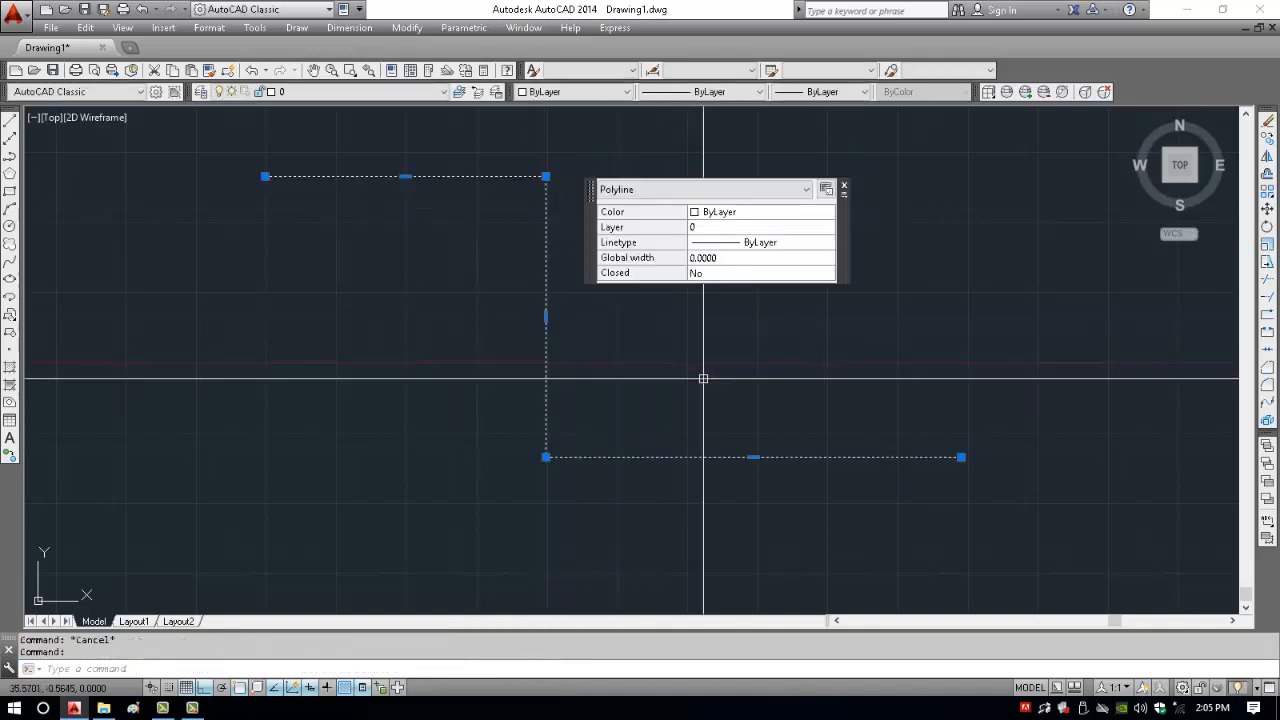
pyautogui.press('Escape')
pyautogui.click(546, 337)
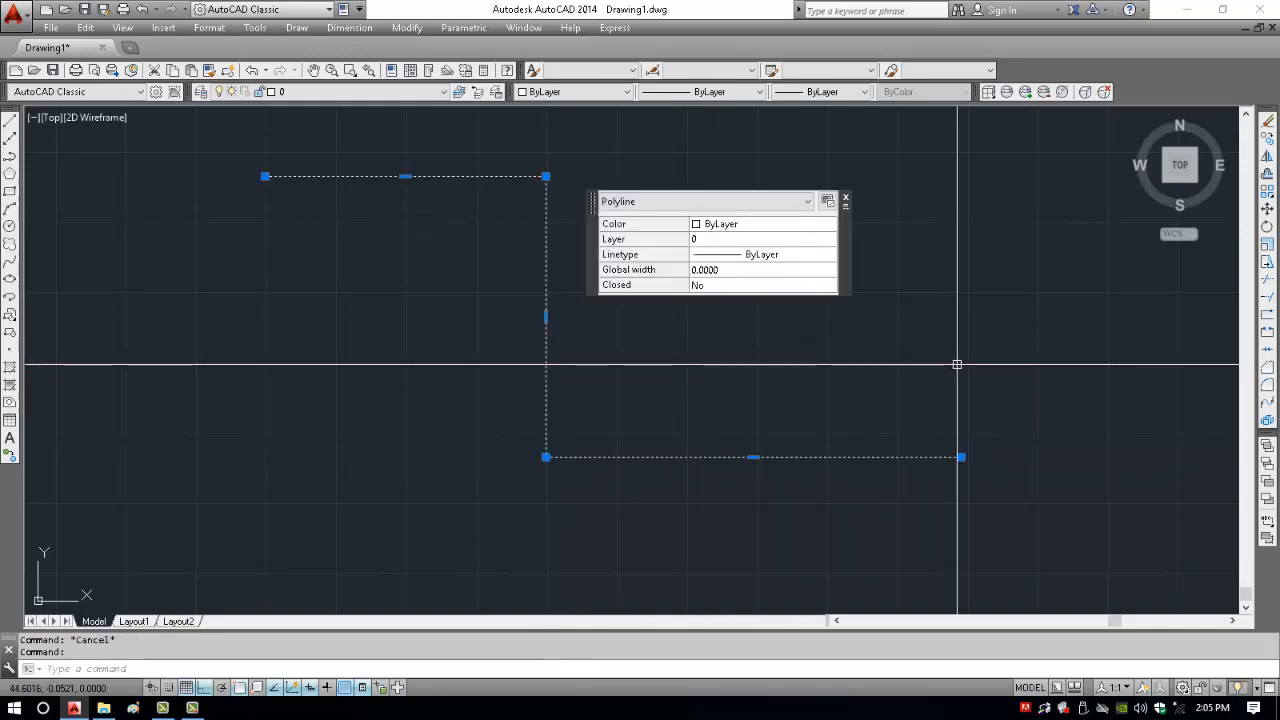
pyautogui.press('Escape')
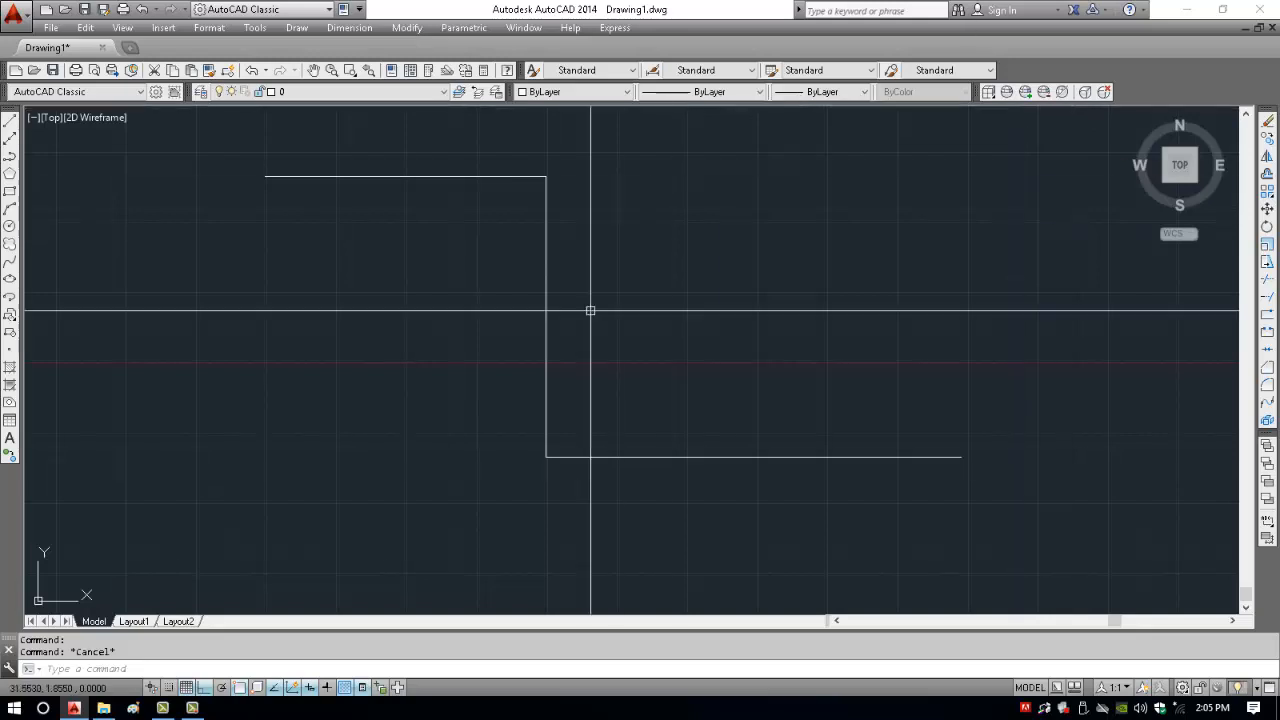
pyautogui.press('Escape')
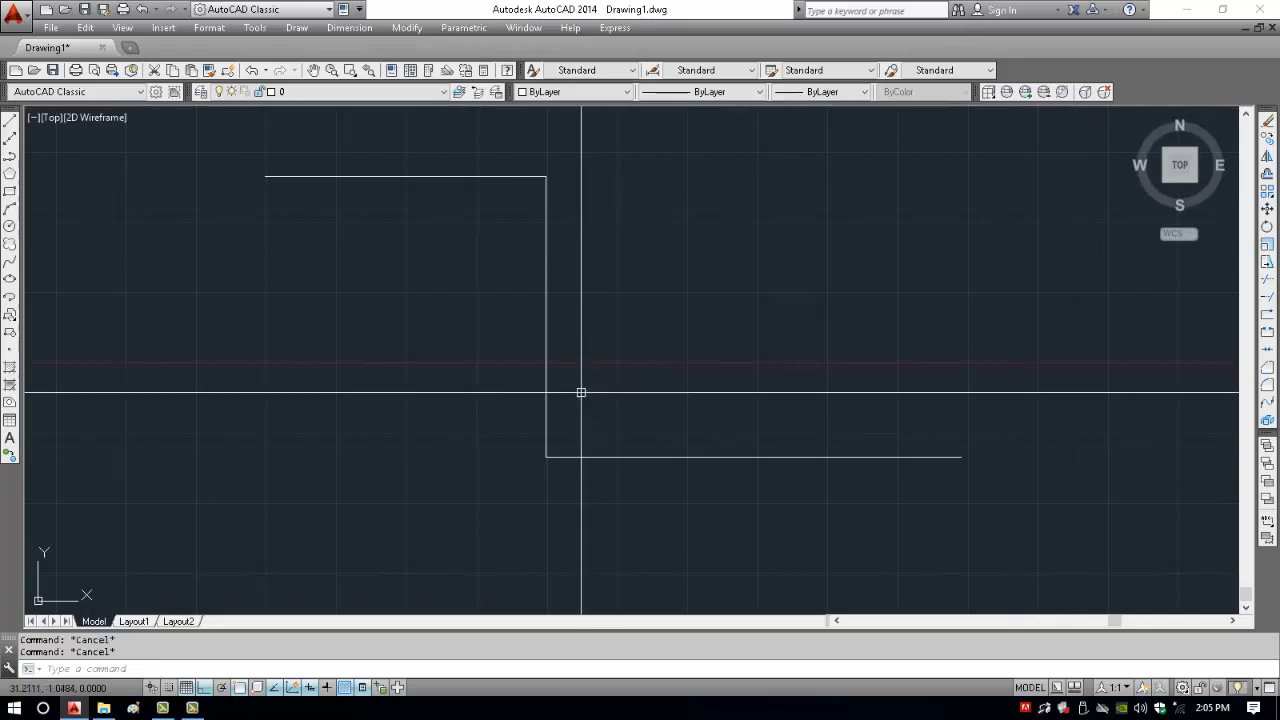
pyautogui.write('PE')
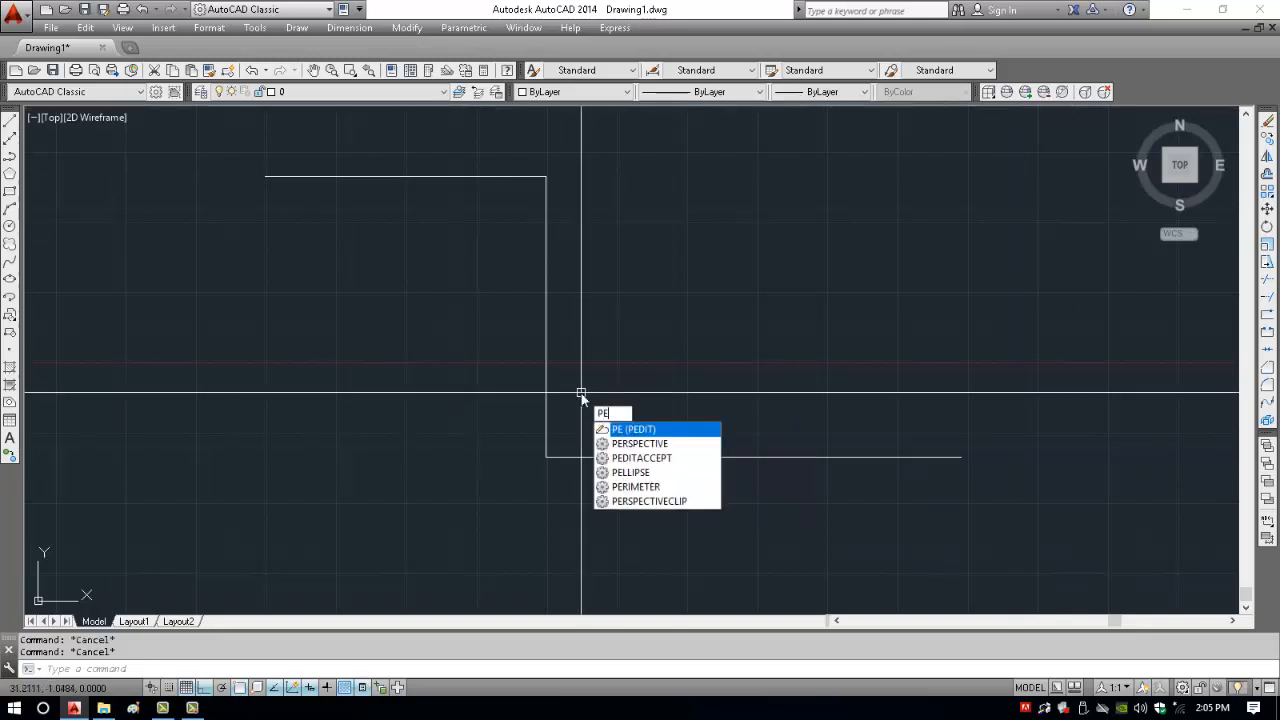
pyautogui.press('Return')
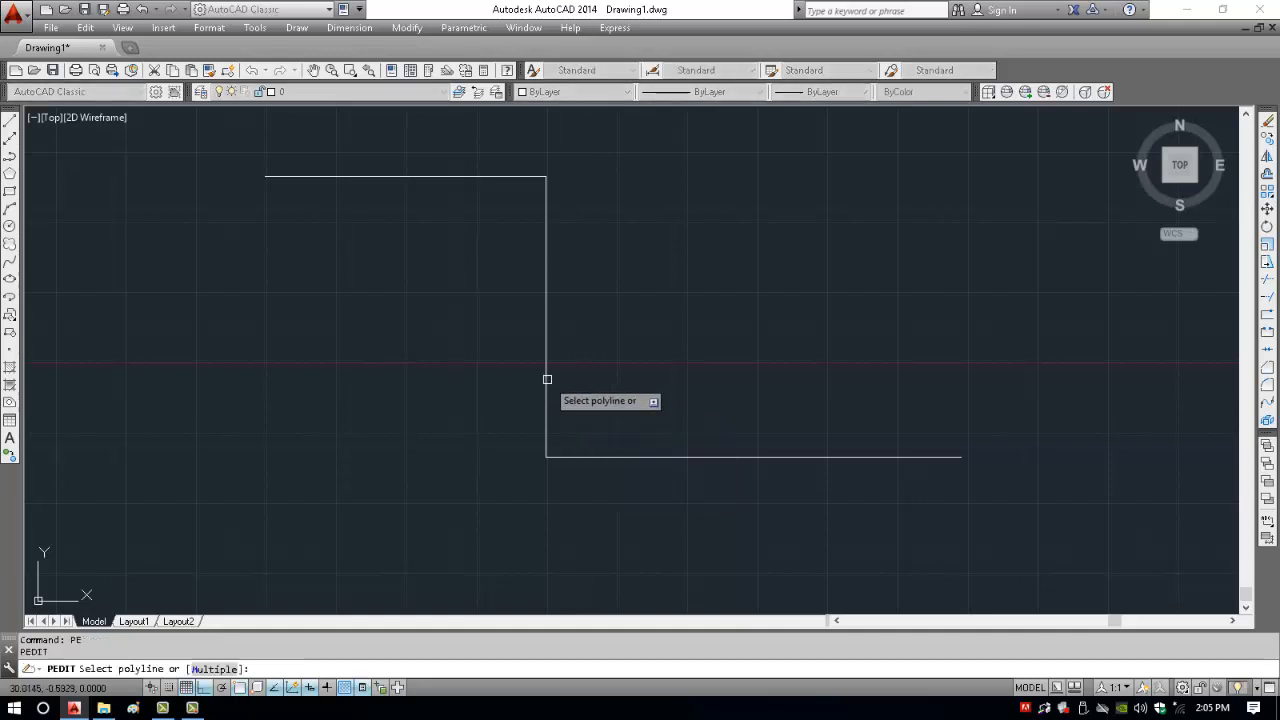
pyautogui.click(547, 381)
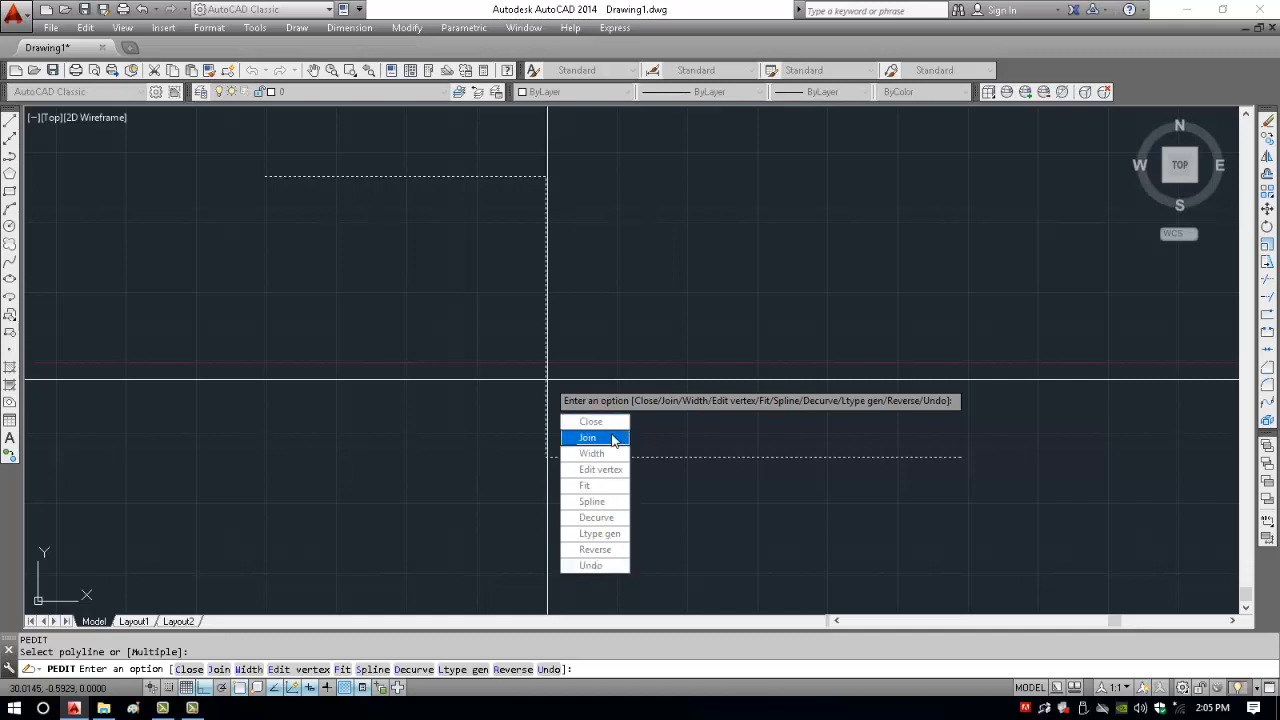
pyautogui.press('Escape')
pyautogui.press('Escape')
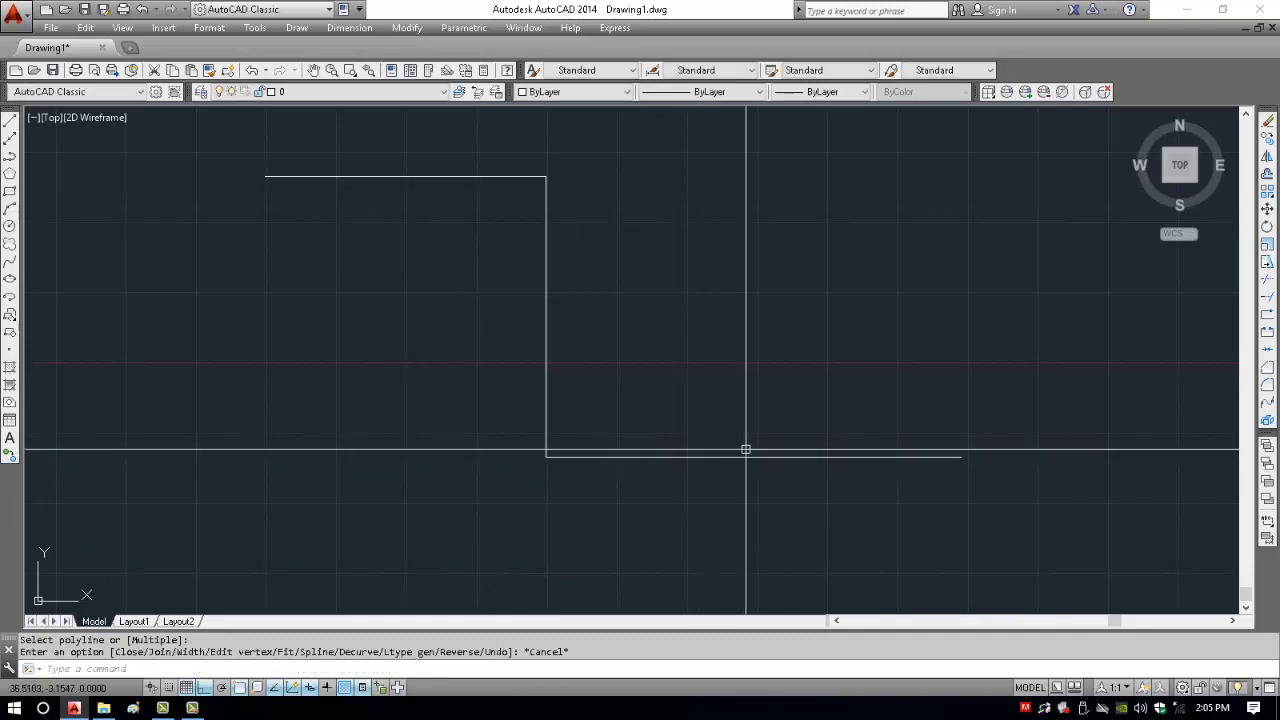
pyautogui.press('Escape')
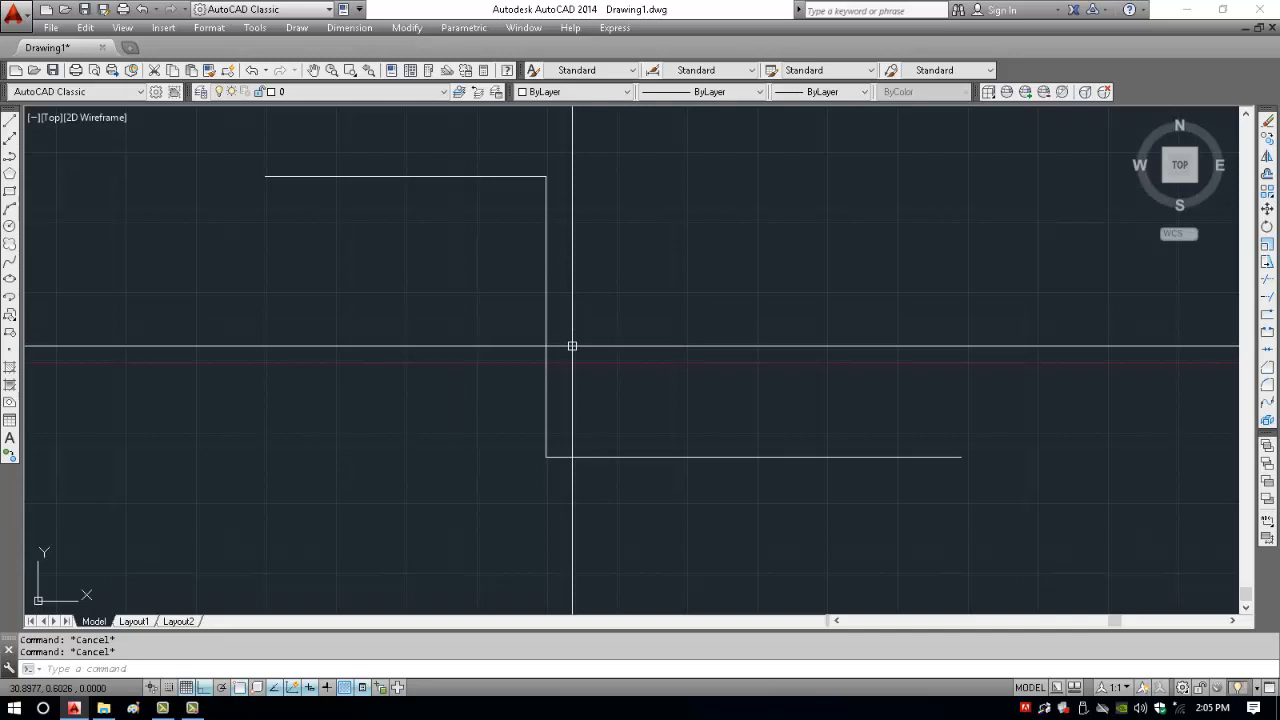
# - Set the width of all segments of the stepped polyline to 1 using PEDIT with the Multiple option
pyautogui.write('PE')
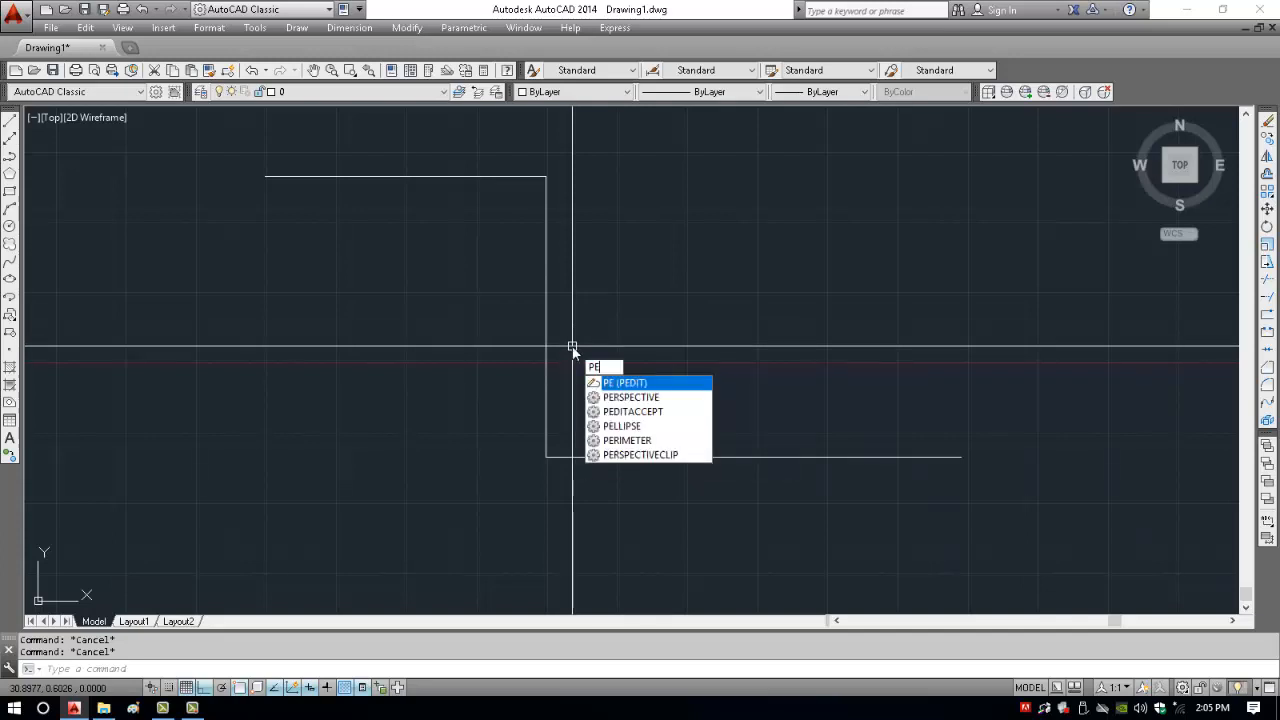
pyautogui.press('Return')
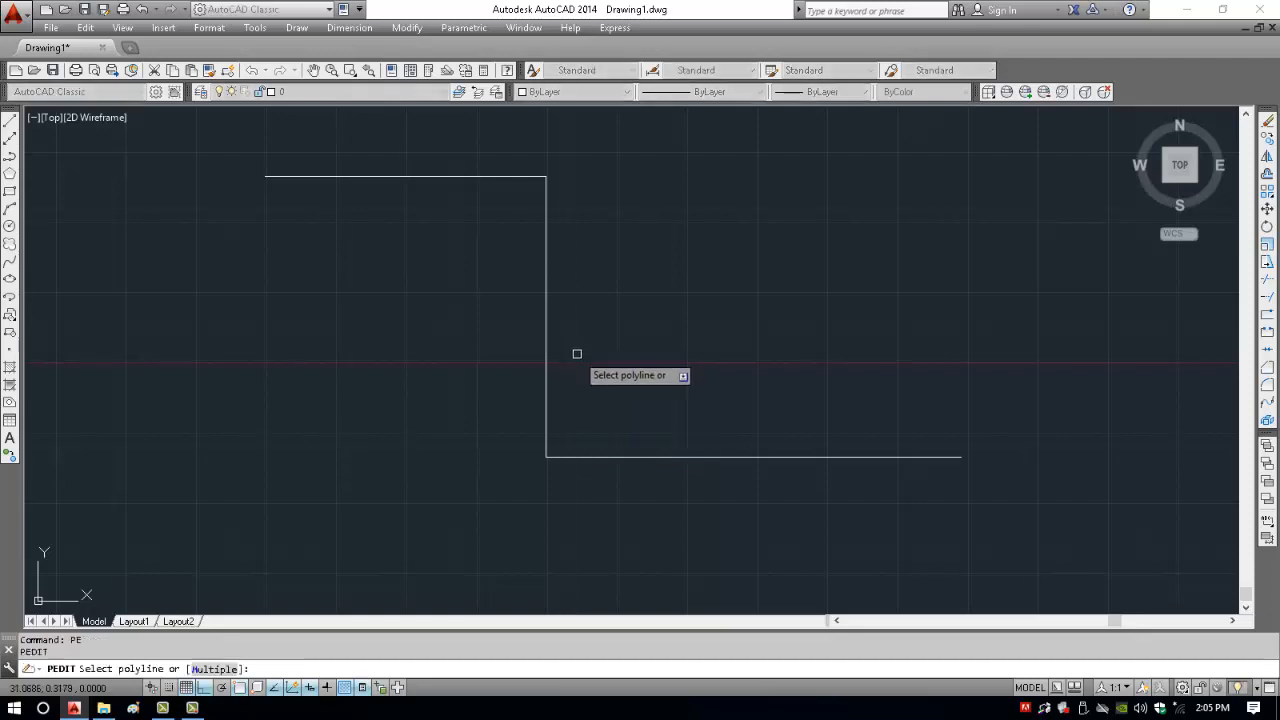
pyautogui.write('M')
pyautogui.press('Return')
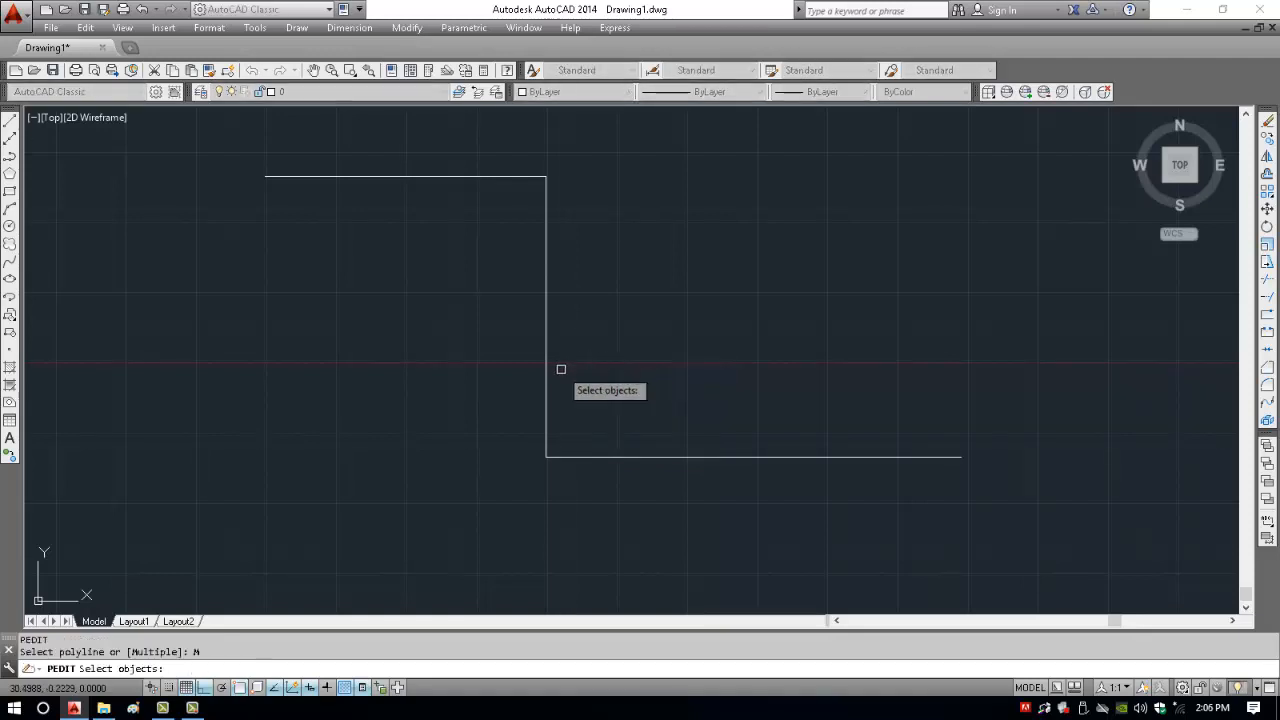
pyautogui.click(546, 371)
pyautogui.press('Return')
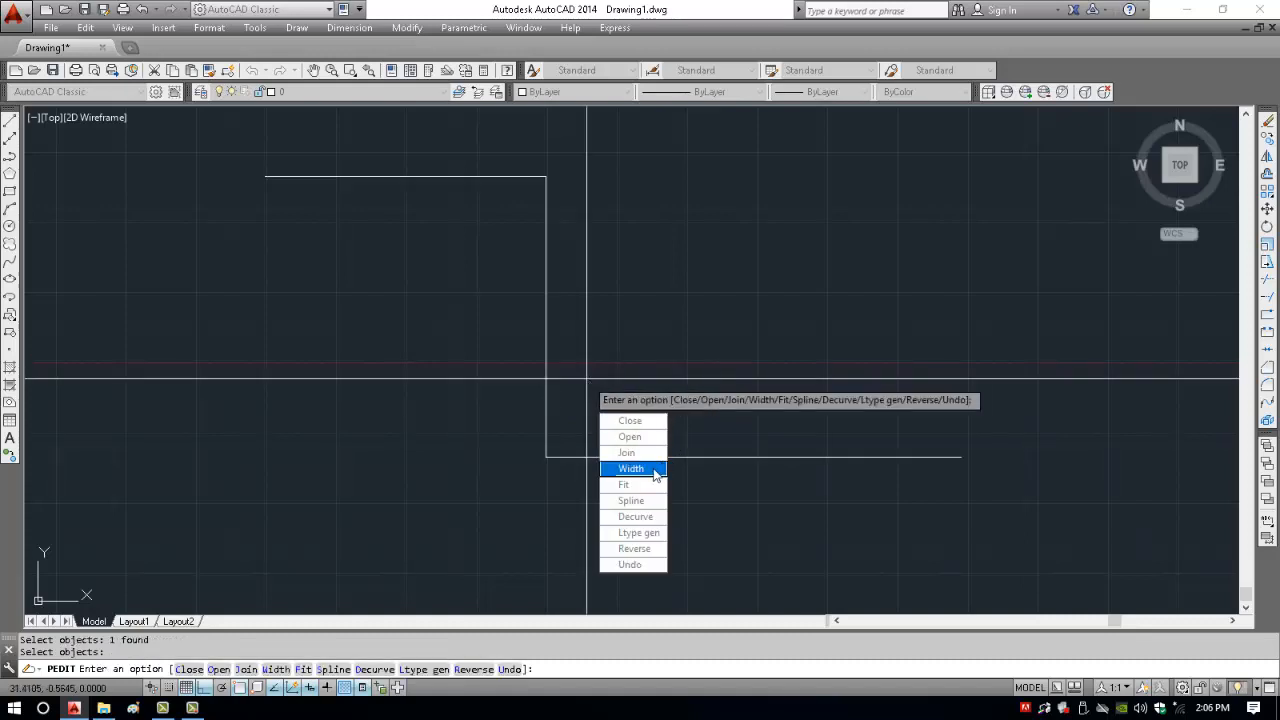
pyautogui.click(655, 474)
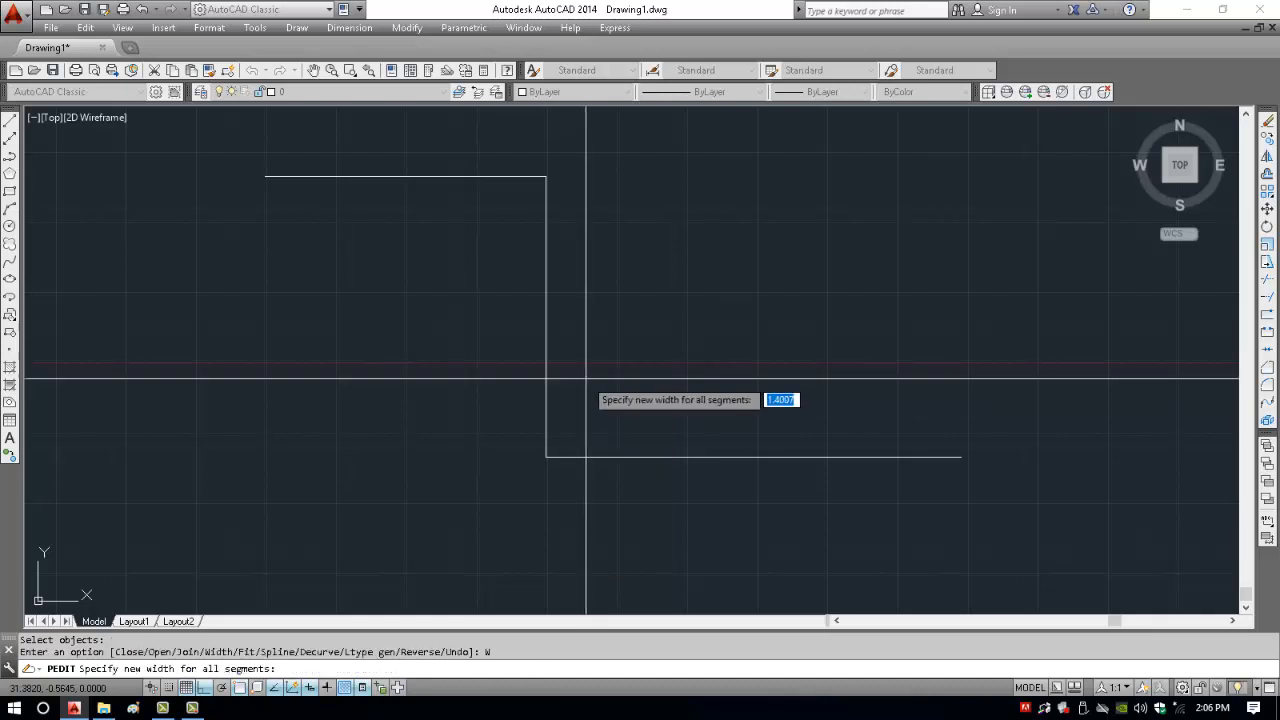
pyautogui.write('1')
pyautogui.press('Return')
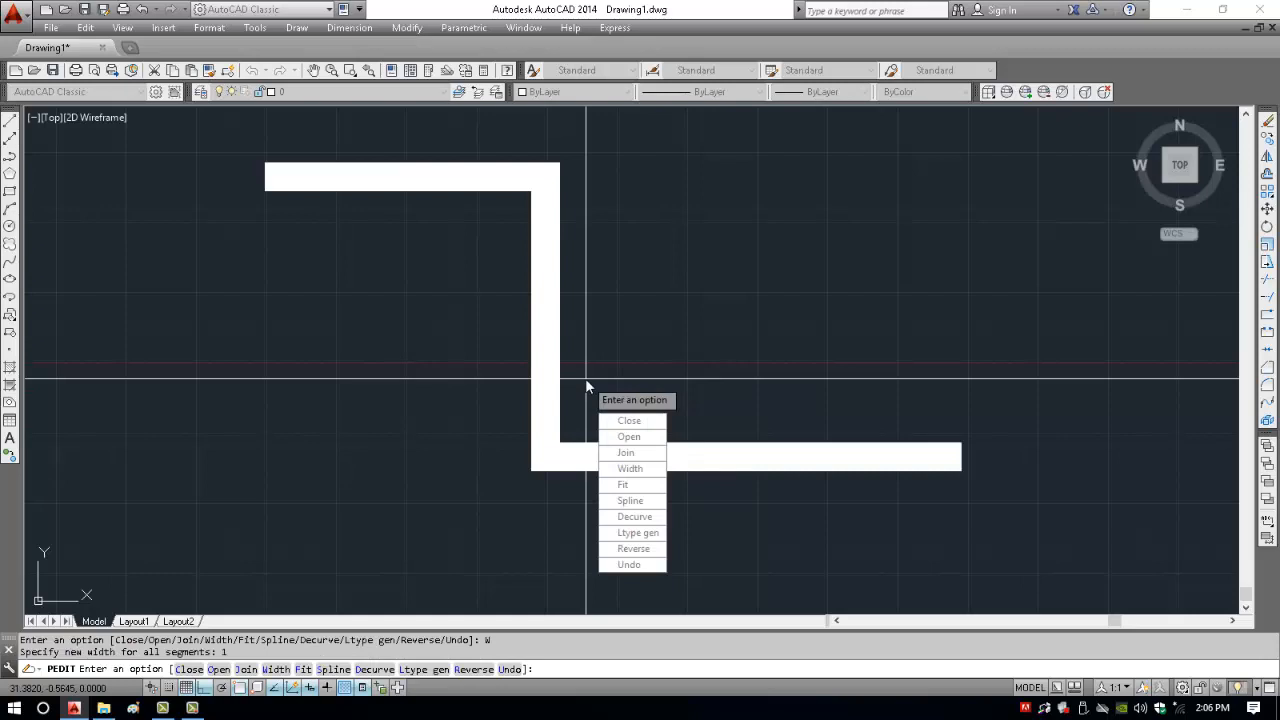
# - Finish the polyline width edit and draw a vertical construction line beside the lower end of the stepped polyline
pyautogui.press('Return')
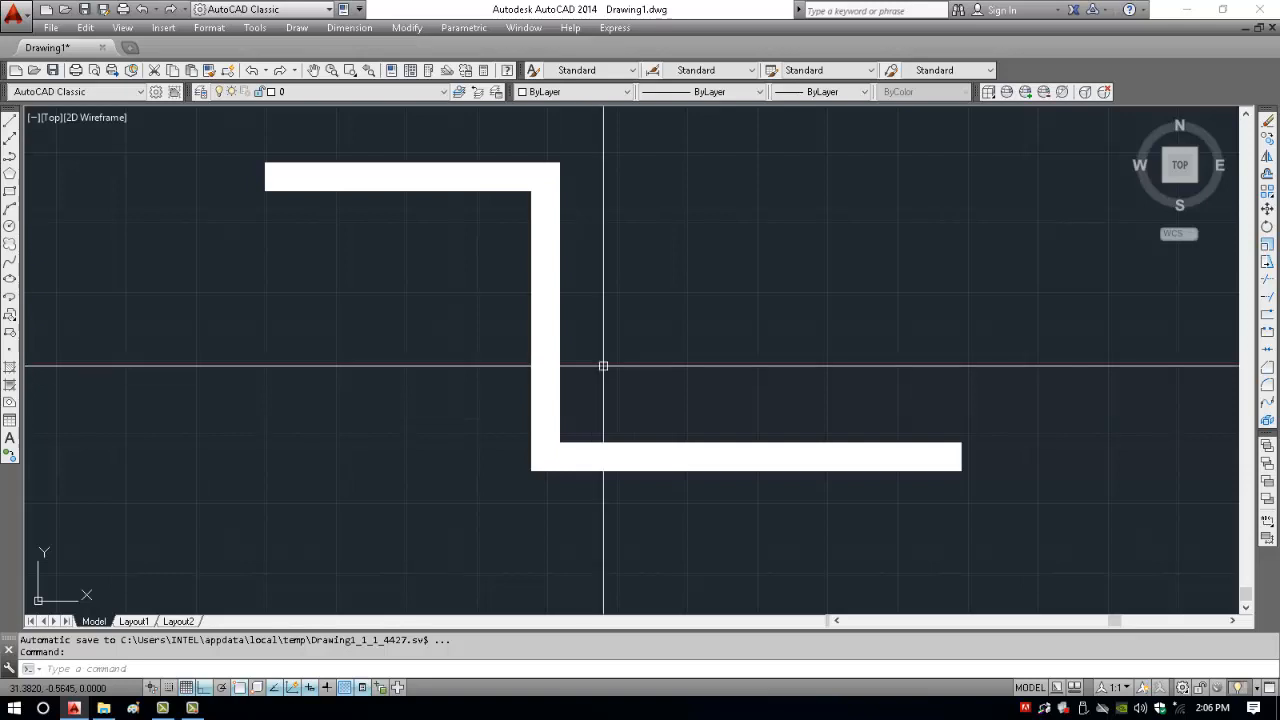
pyautogui.scroll(-2, 563, 434)
pyautogui.scroll(-2, 803, 434)
pyautogui.moveTo(803, 434); pyautogui.dragTo(486, 417, button='middle')
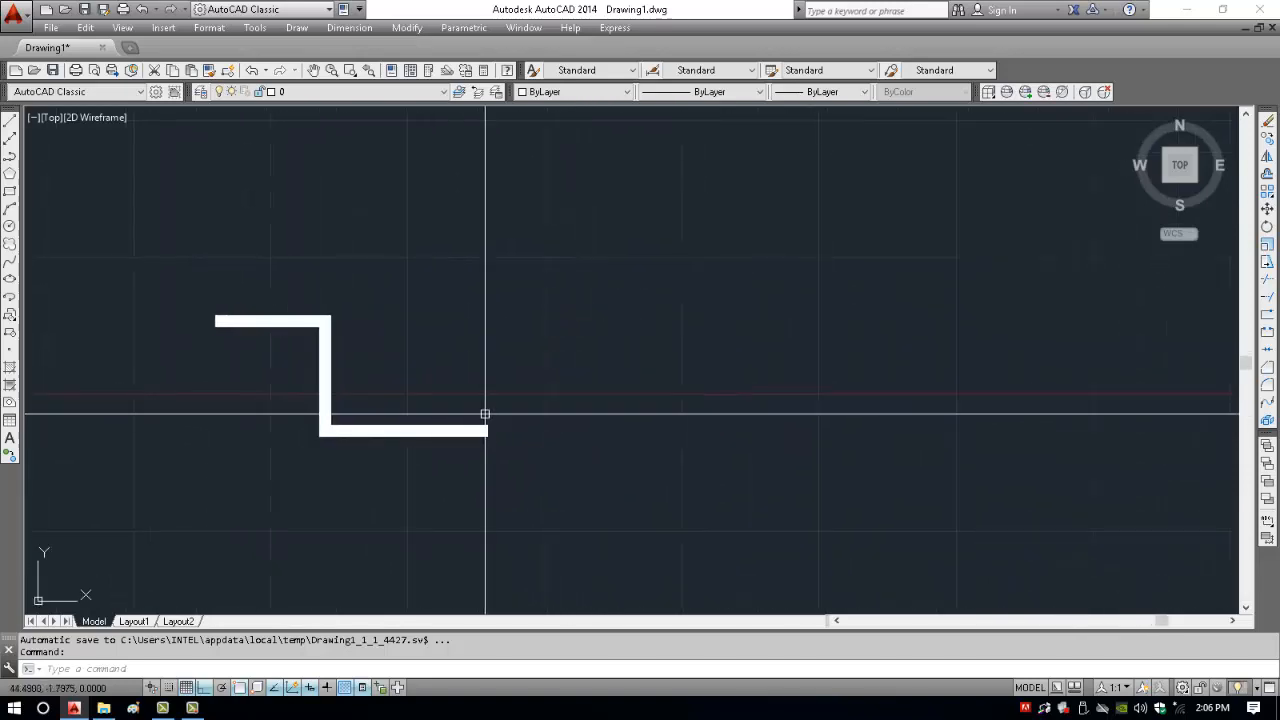
pyautogui.write('l')
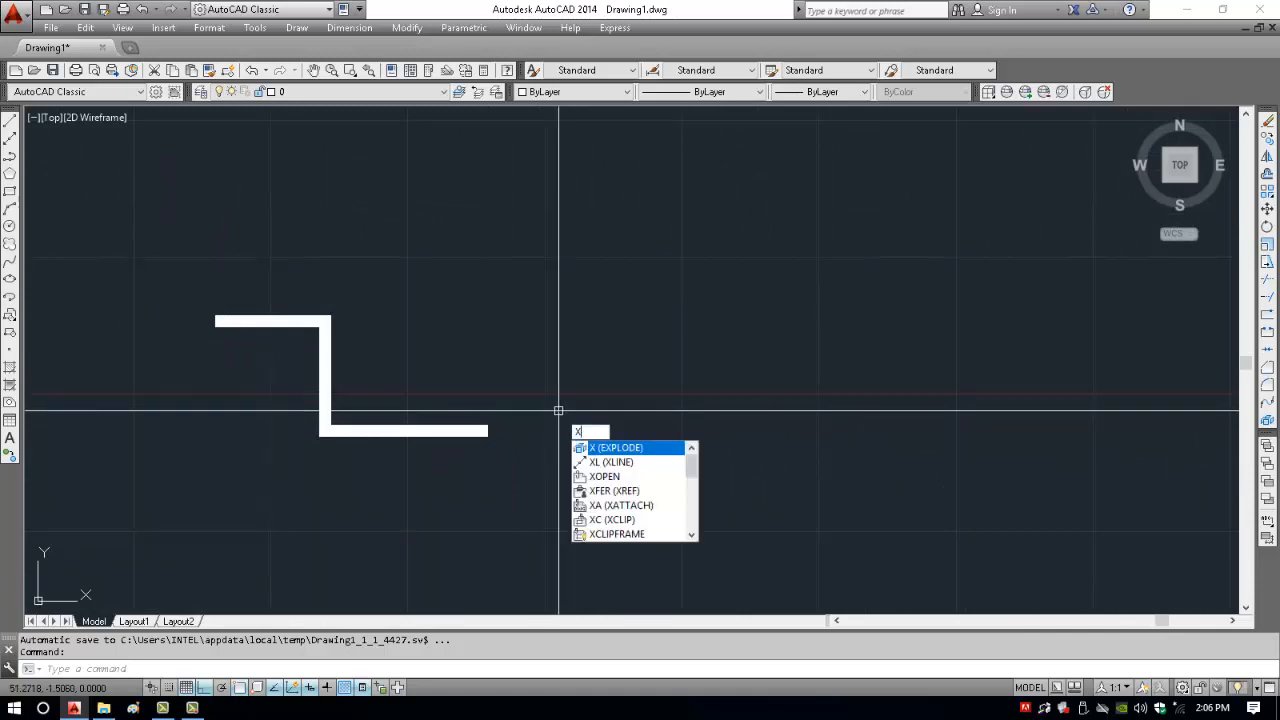
pyautogui.press('Return')
pyautogui.click(607, 300)
pyautogui.click(686, 214)
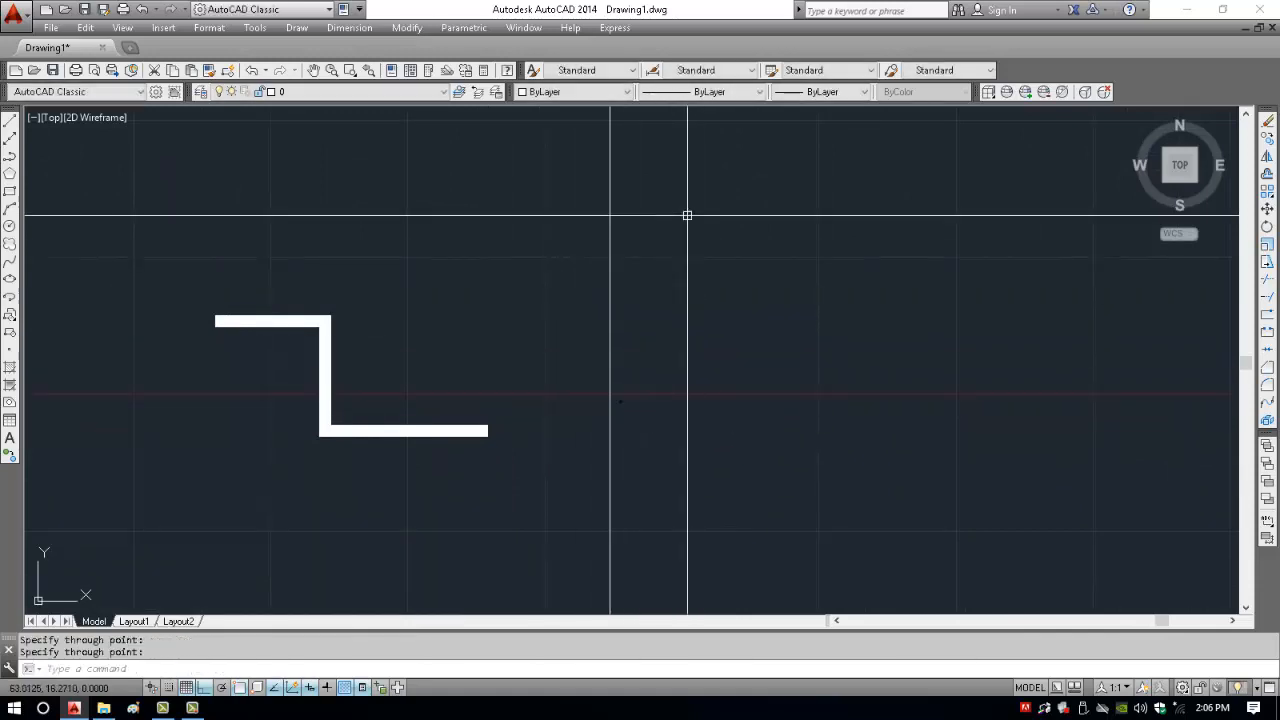
pyautogui.press('Return')
pyautogui.press('Return')
pyautogui.press('Escape')
pyautogui.press('Escape')
pyautogui.press('Escape')
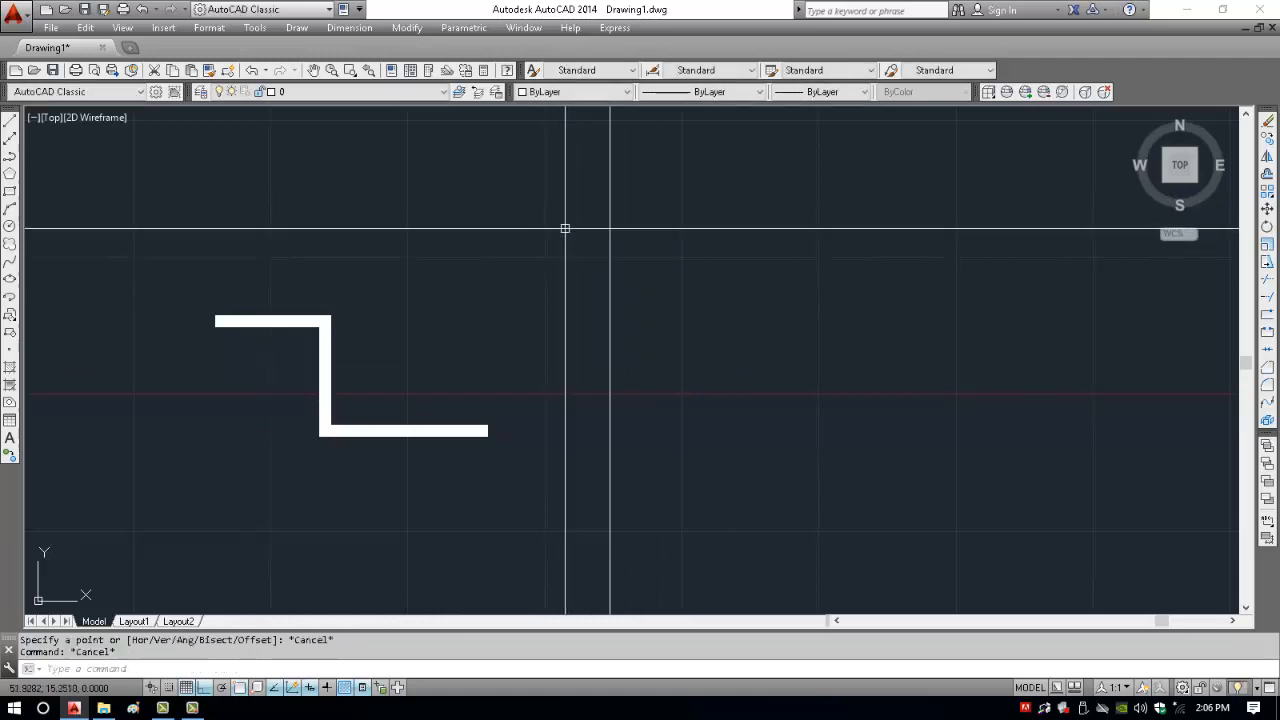
# - Draw a horizontal construction line above the stepped polyline so that it crosses the vertical construction line
pyautogui.write('x')
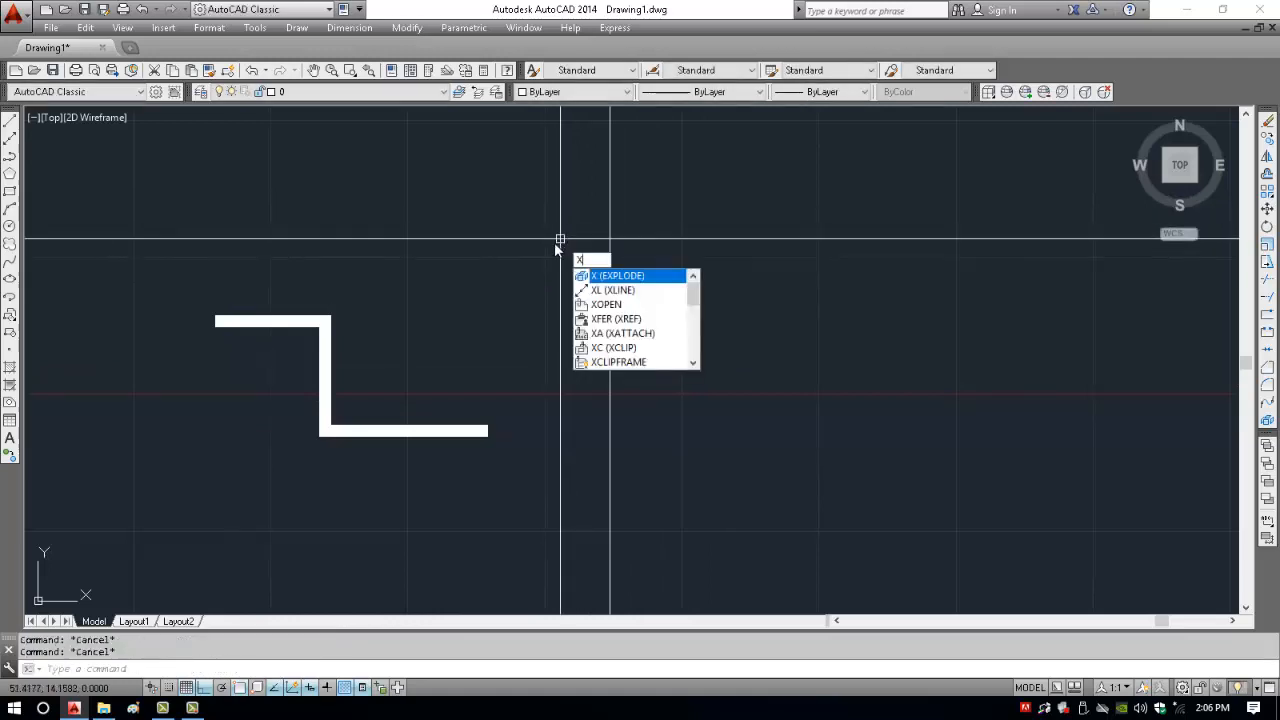
pyautogui.write('l')
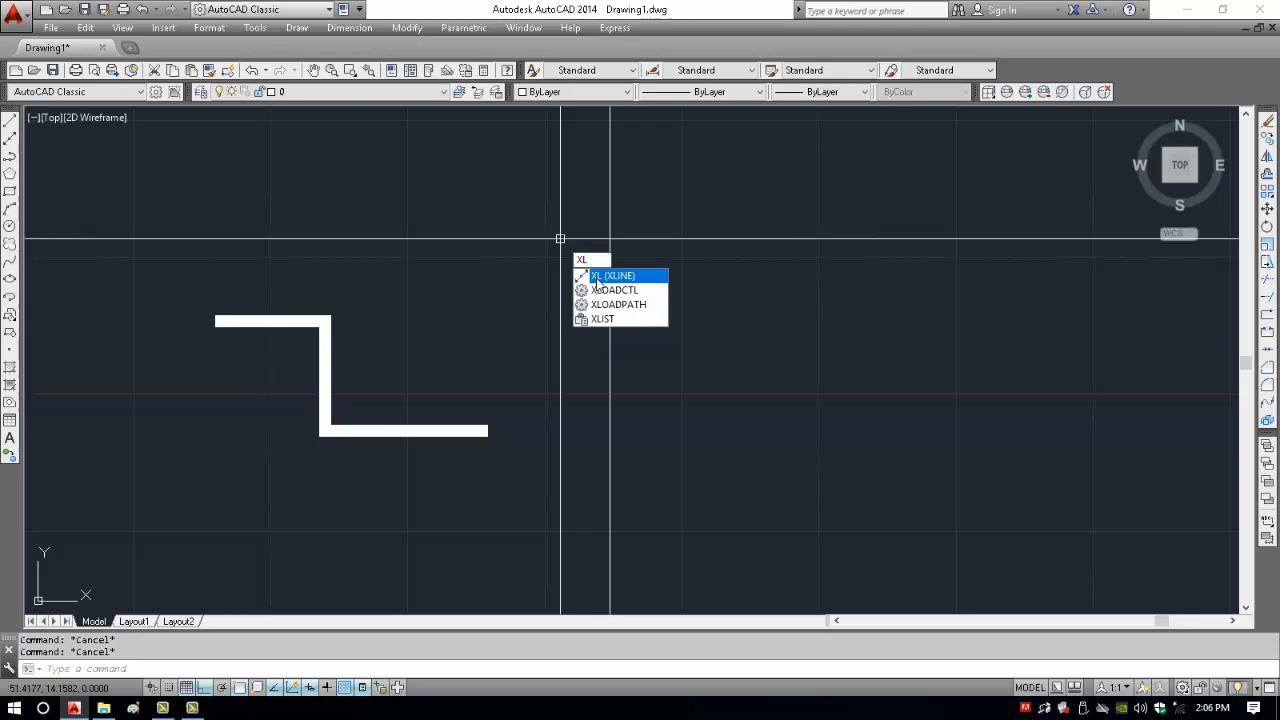
pyautogui.click(597, 277)
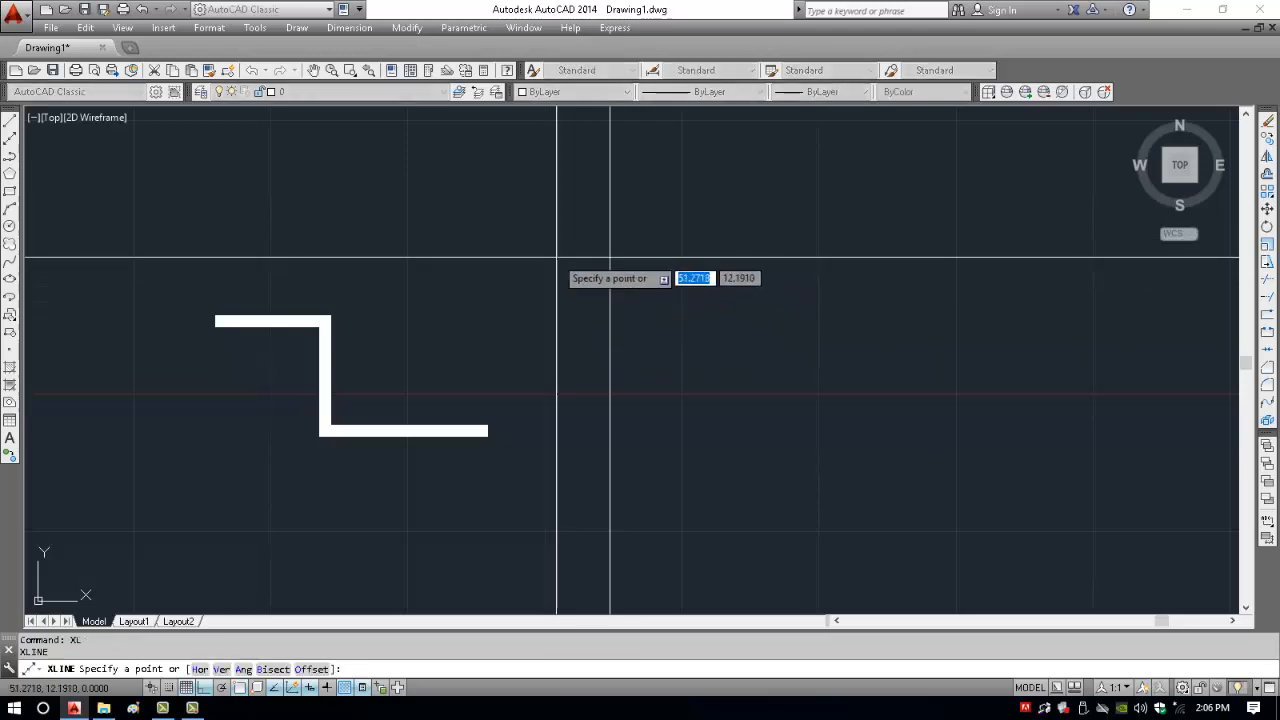
pyautogui.click(543, 214)
pyautogui.click(824, 245)
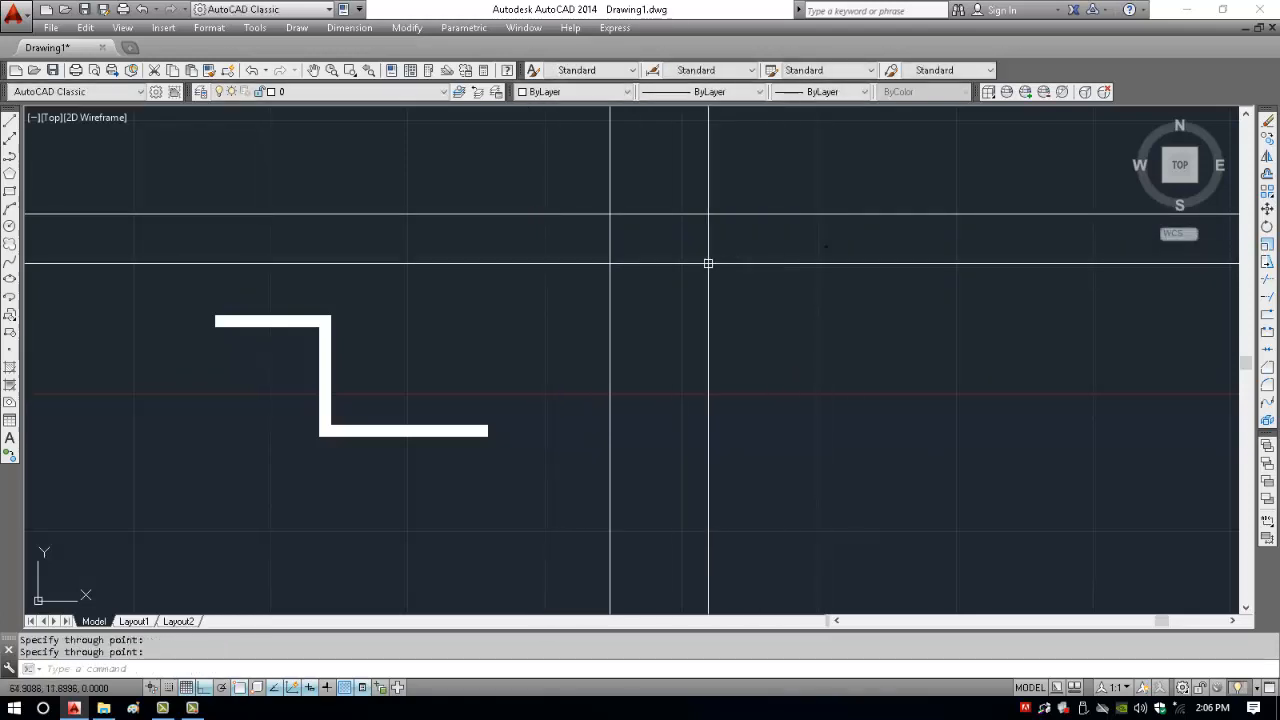
# - View the whole drawing at its widest zoom to examine how far the two construction lines extend
pyautogui.scroll(-2, 641, 270)
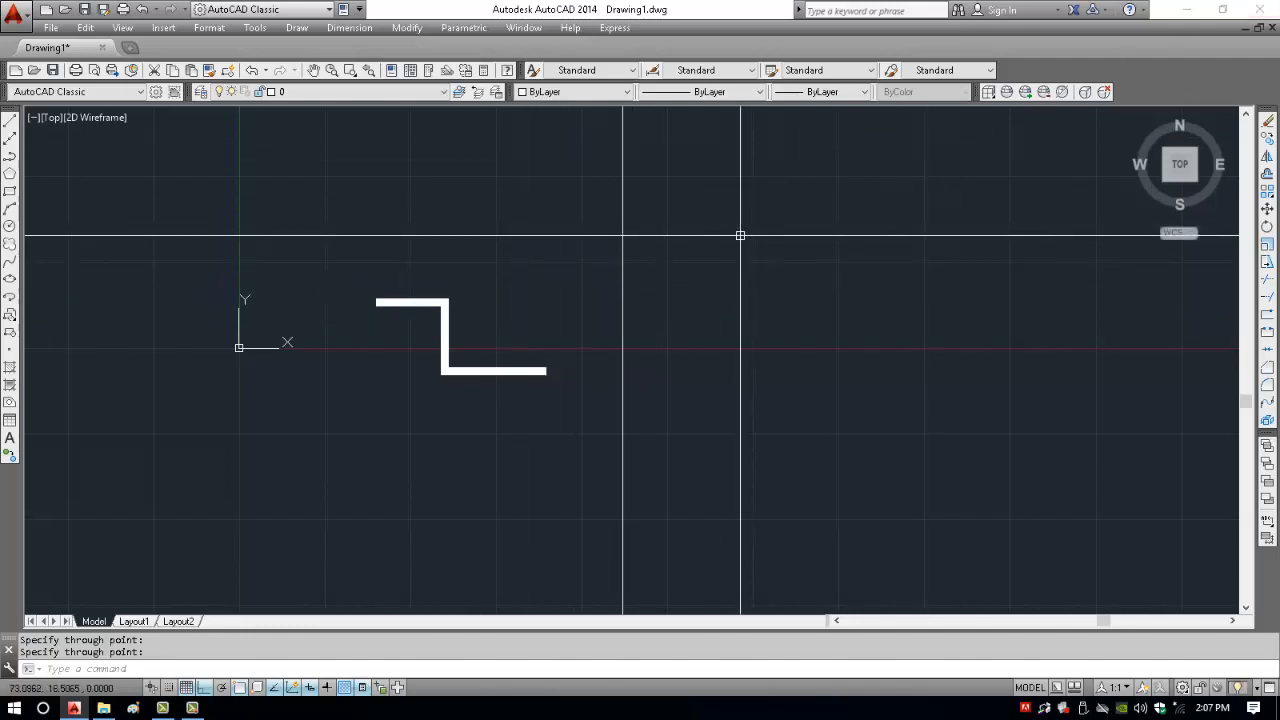
pyautogui.scroll(-1, 843, 394)
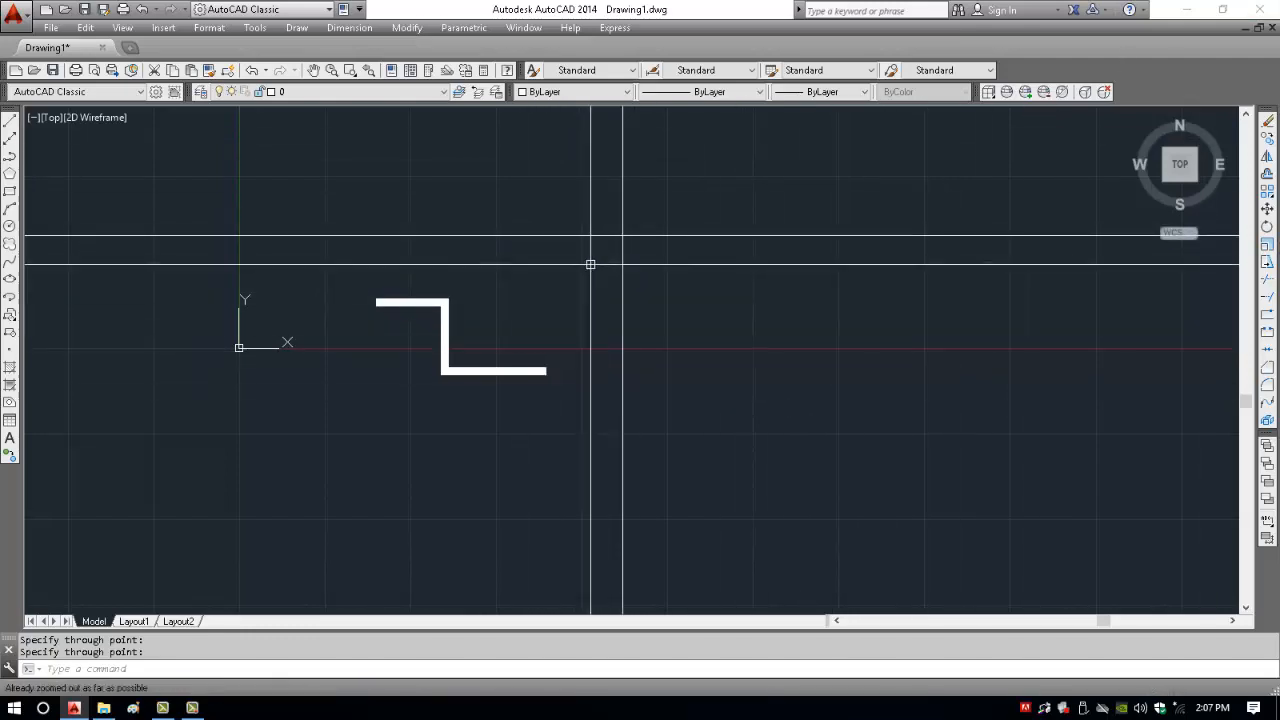
pyautogui.write('z')
pyautogui.press('Return')
pyautogui.write('a')
pyautogui.press('Return')
pyautogui.scroll(-5, 801, 410)
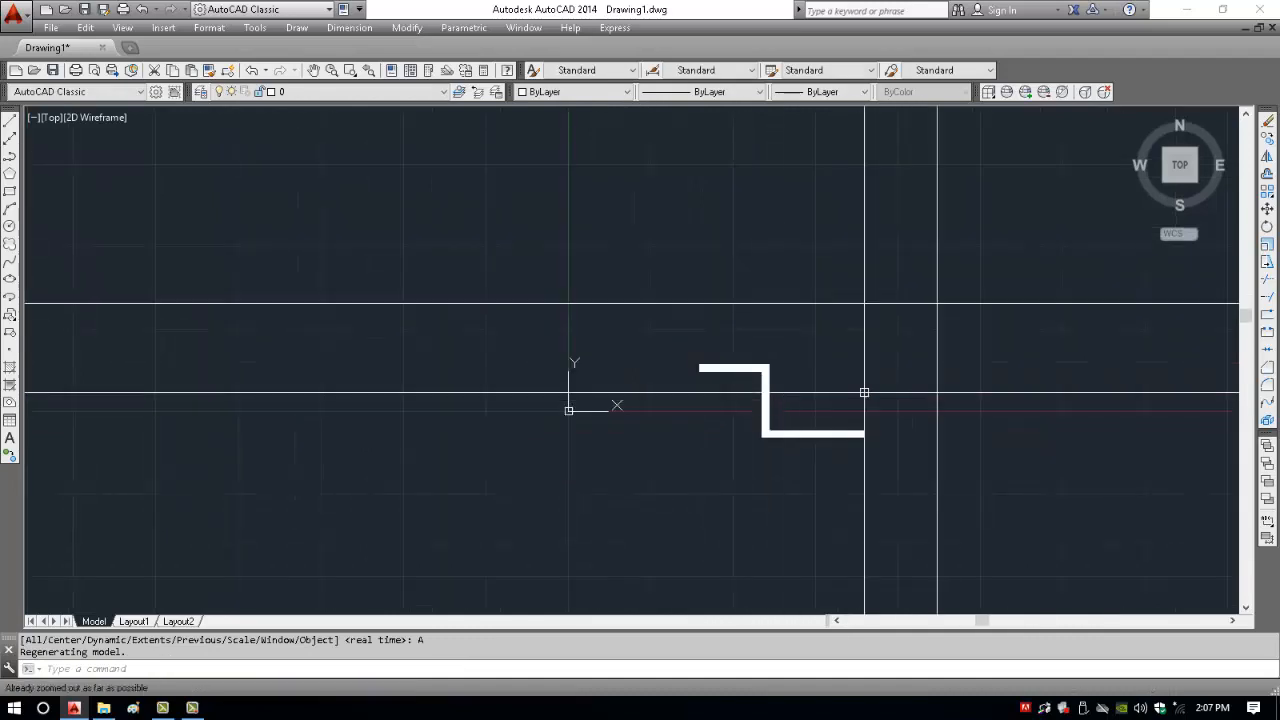
pyautogui.moveTo(863, 391); pyautogui.dragTo(677, 391, button='middle')
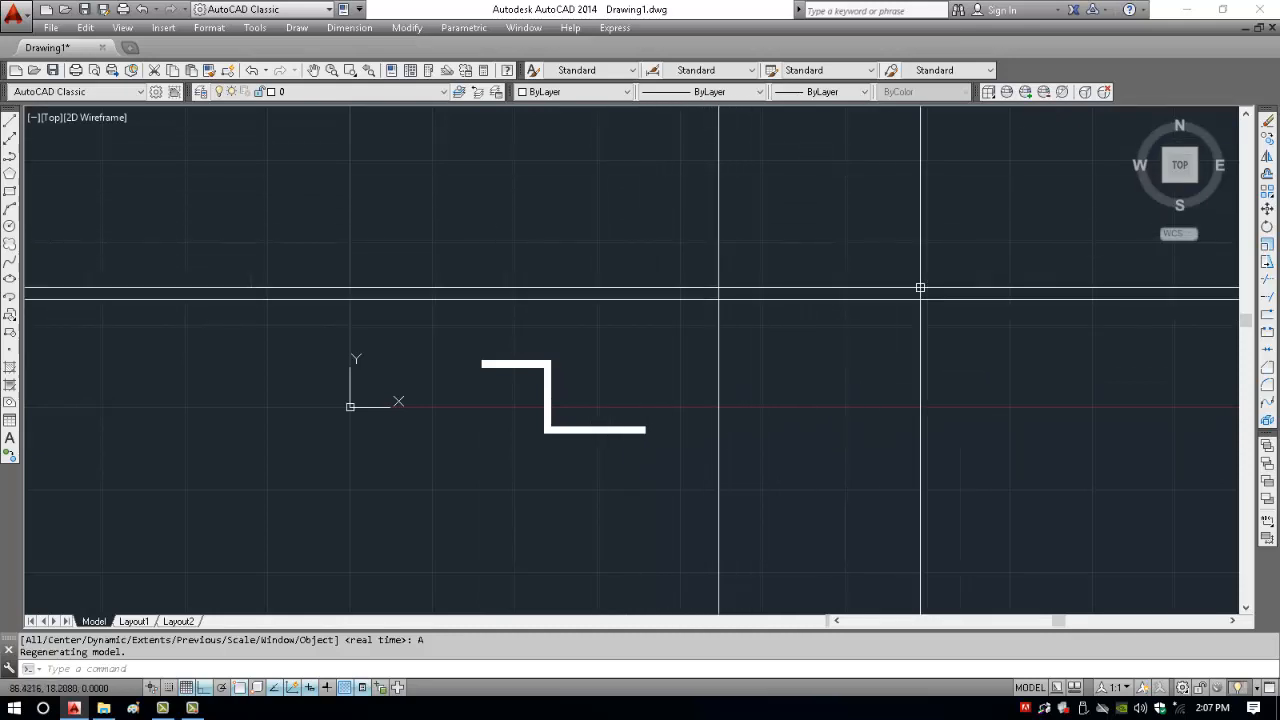
pyautogui.scroll(2, 717, 252)
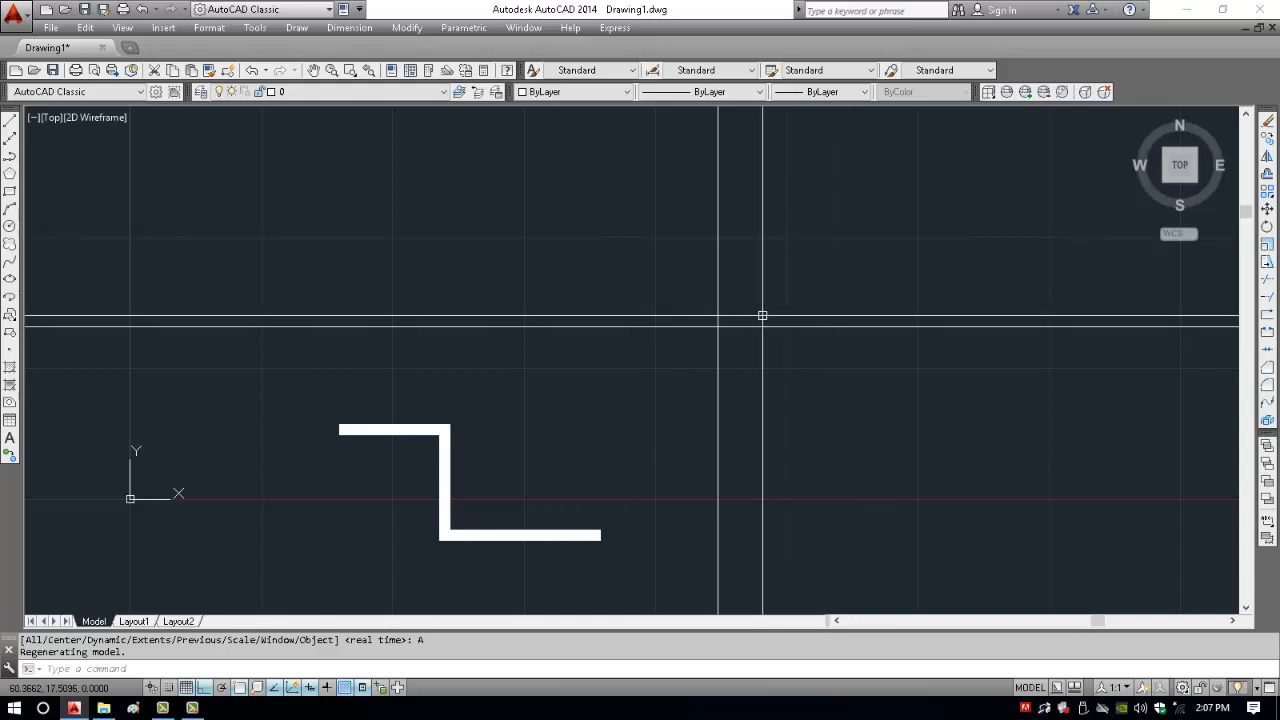
pyautogui.click(746, 289)
pyautogui.click(677, 357)
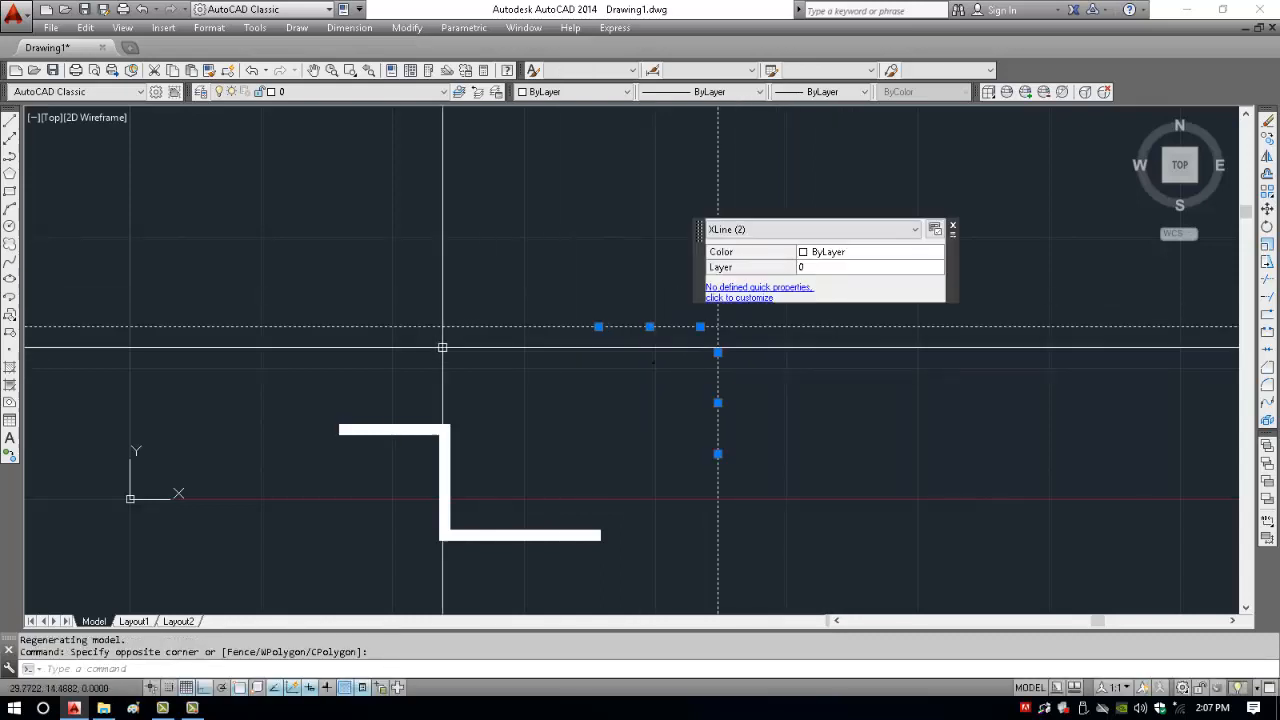
pyautogui.click(507, 390)
pyautogui.click(395, 480)
pyautogui.press('Escape')
pyautogui.press('Escape')
# - Erase the two construction lines together with the stepped polyline to empty the drawing
pyautogui.click(788, 310)
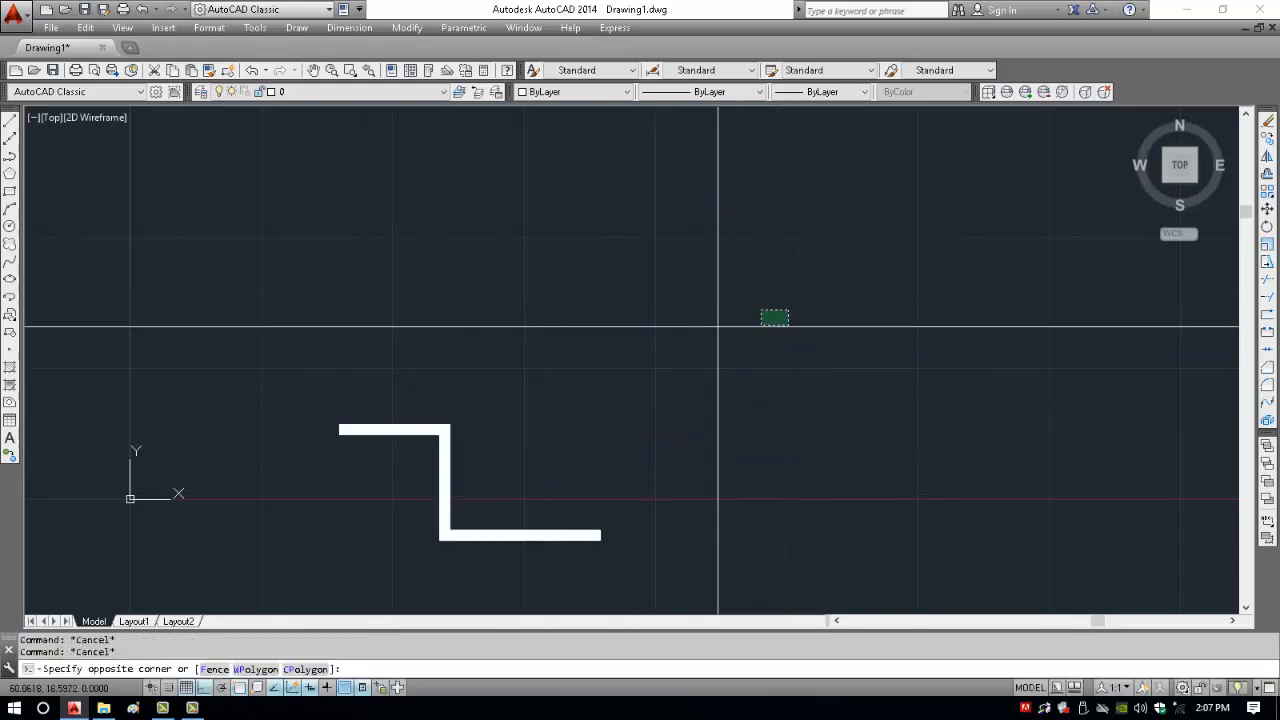
pyautogui.click(652, 435)
pyautogui.click(346, 503)
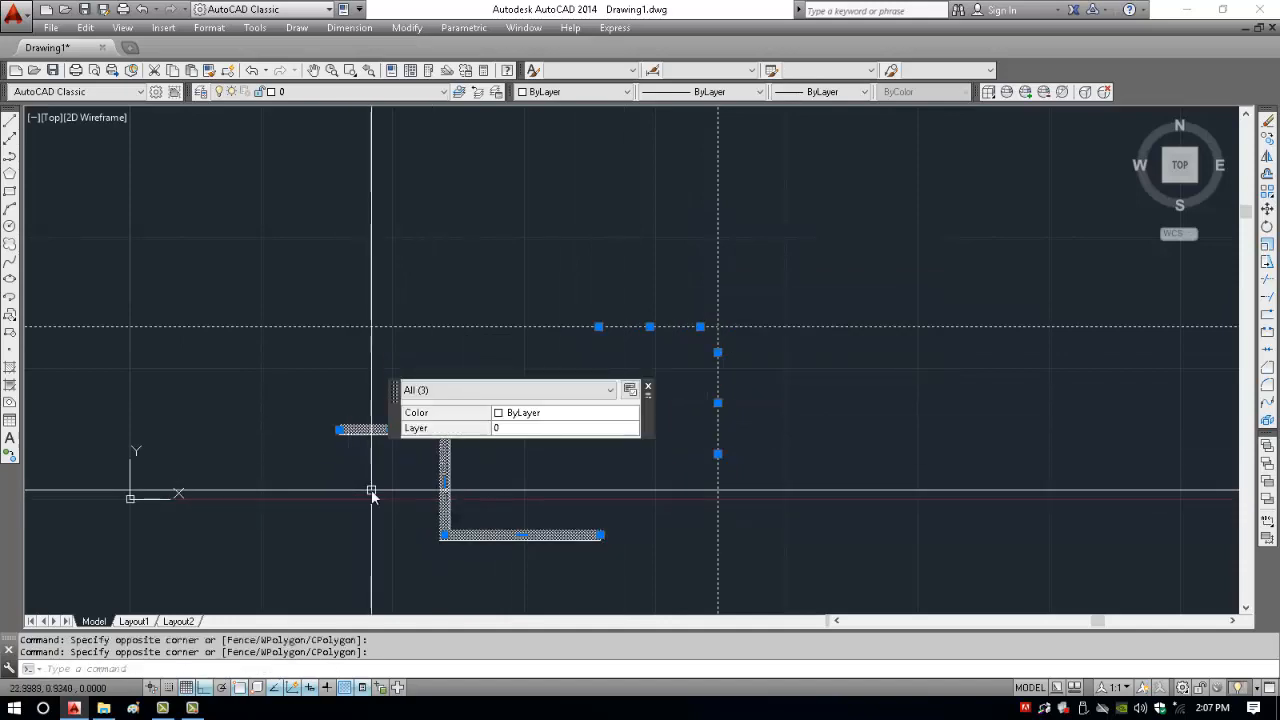
pyautogui.write('e')
pyautogui.press('Return')
pyautogui.moveTo(646, 429); pyautogui.dragTo(594, 432, button='middle')
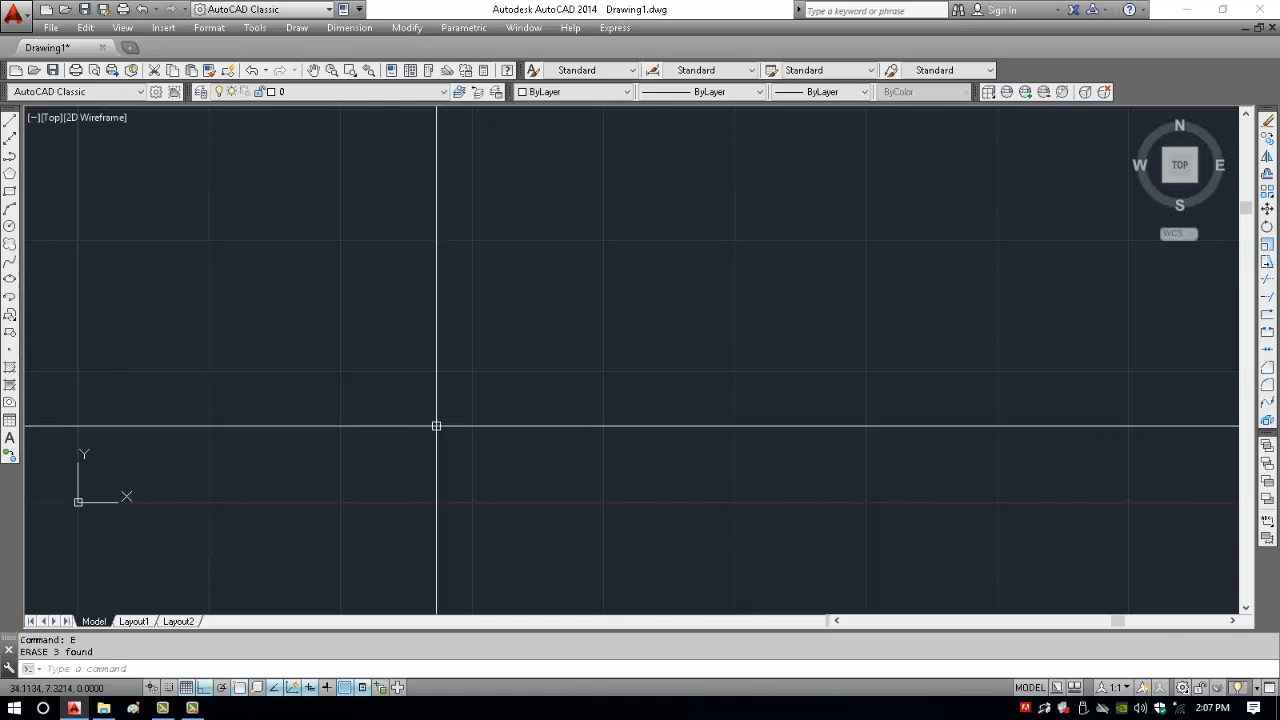
# - Draw a narrow upright rectangle 0.15 wide and 4 high in the empty drawing area
pyautogui.write('REC')
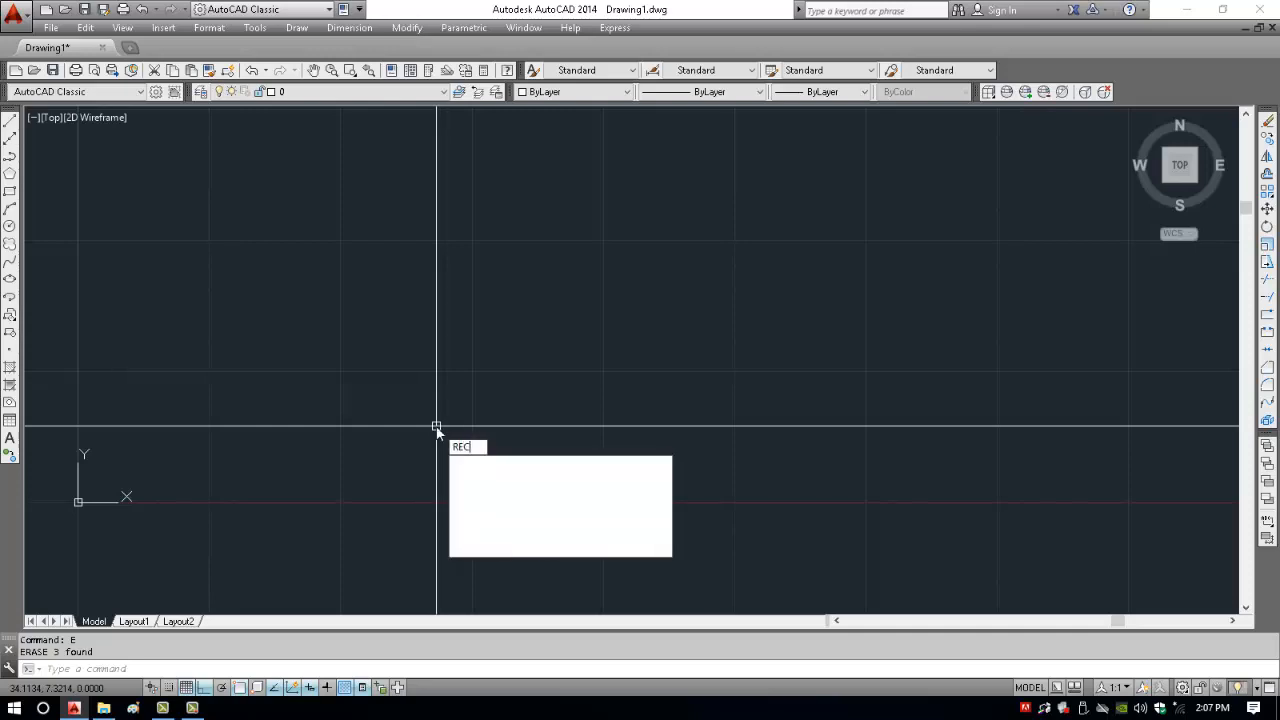
pyautogui.press('Return')
pyautogui.click(367, 317)
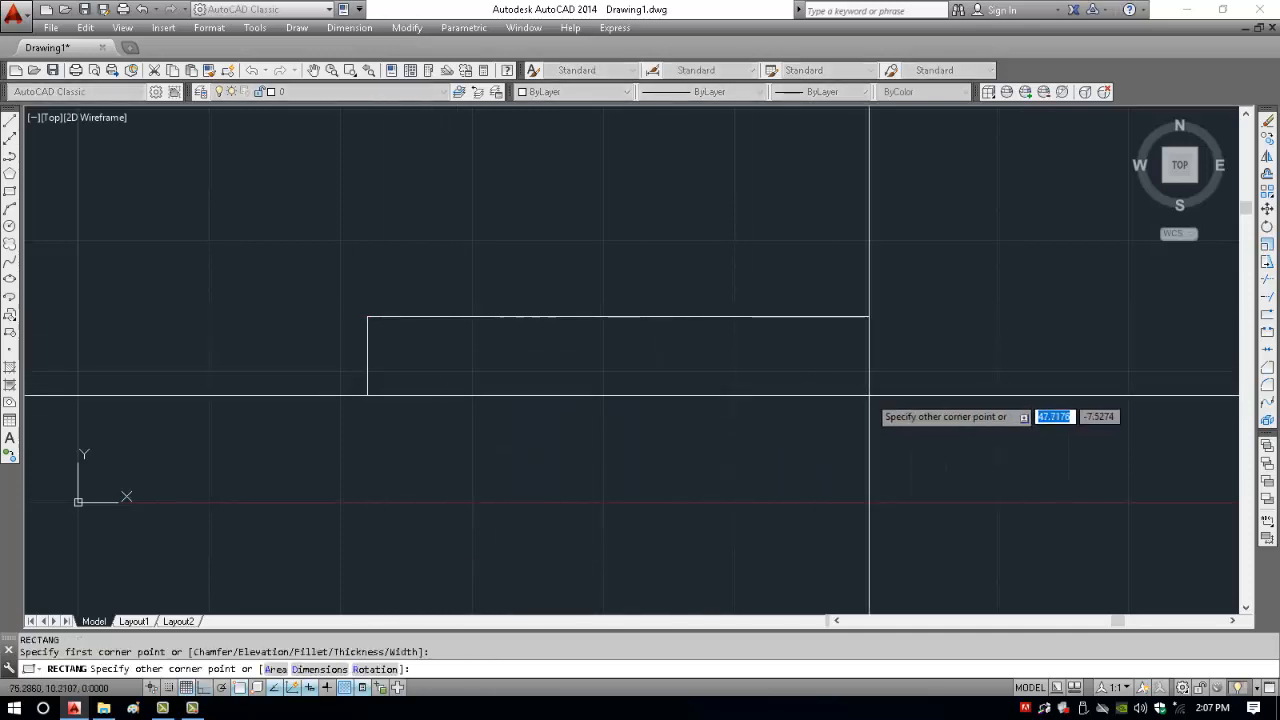
pyautogui.write('@')
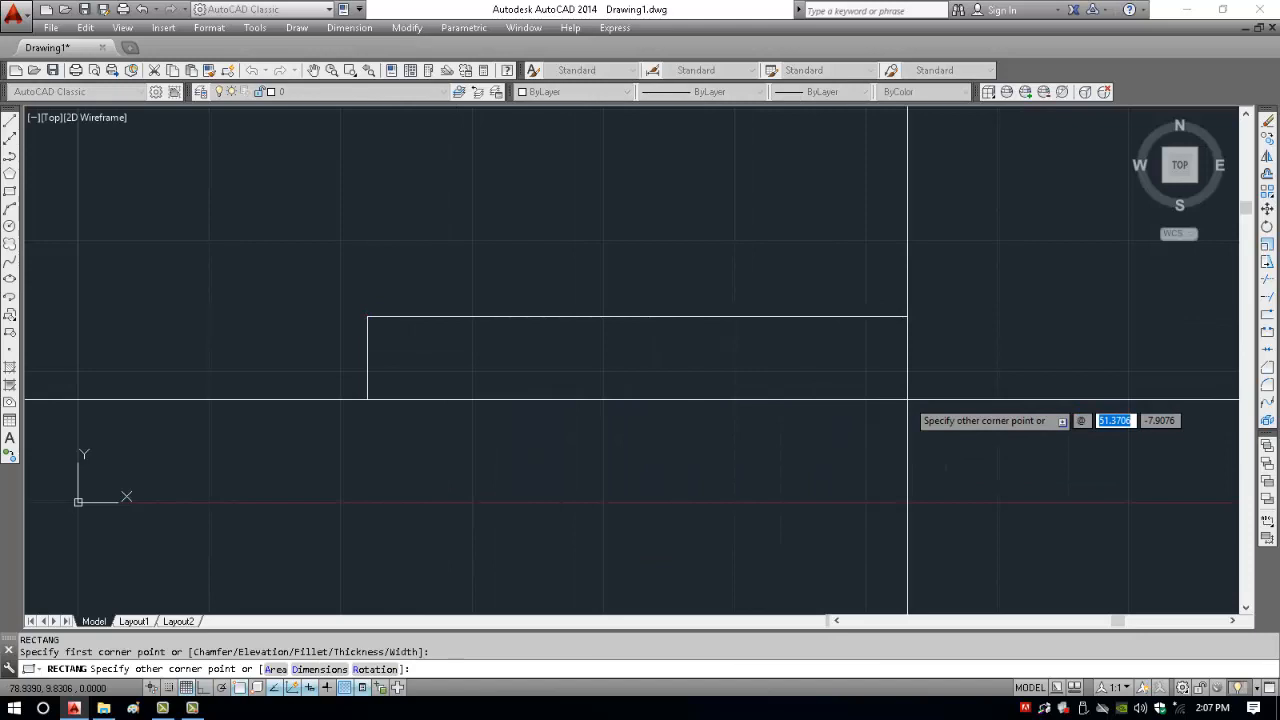
pyautogui.write('0.15')
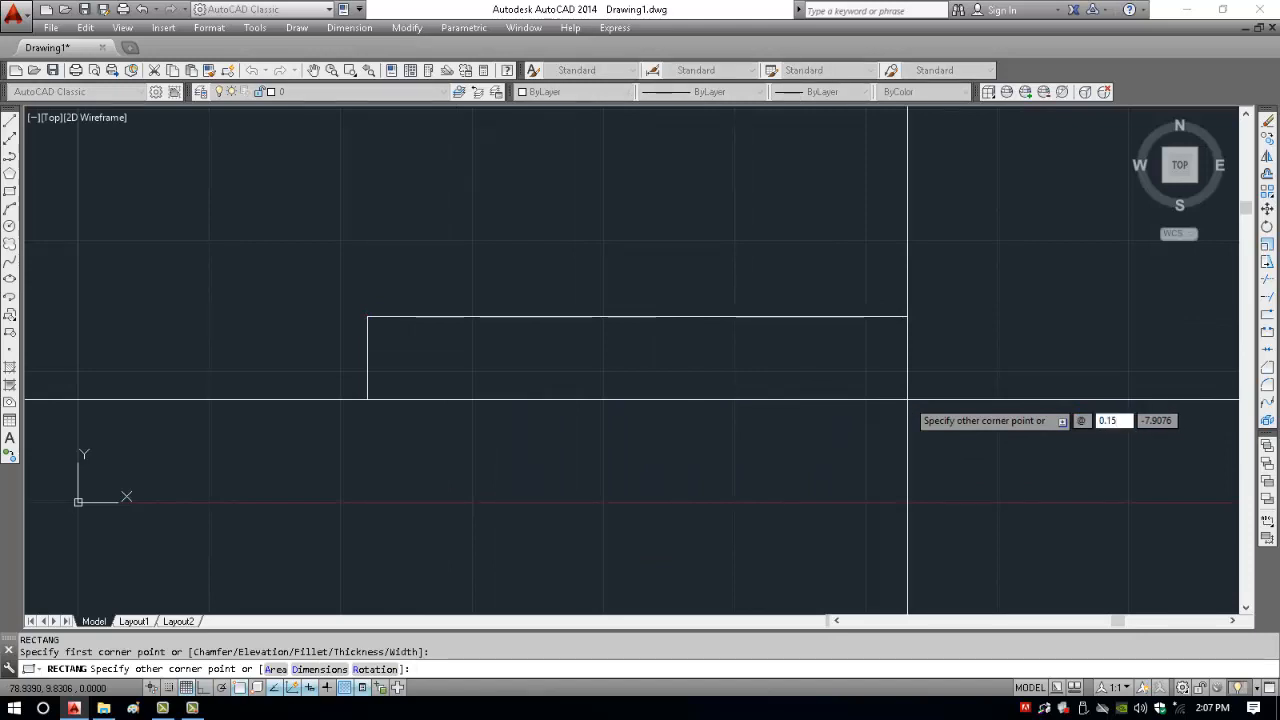
pyautogui.press('Tab')
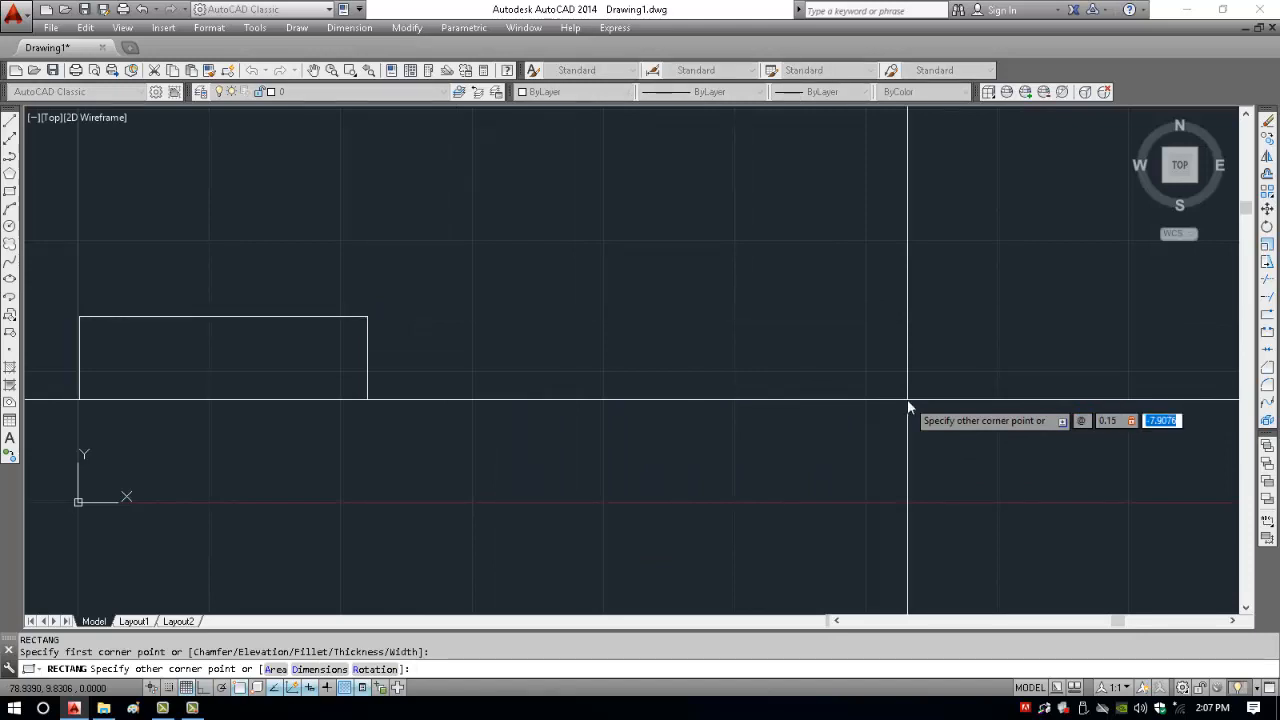
pyautogui.write('4')
pyautogui.press('Return')
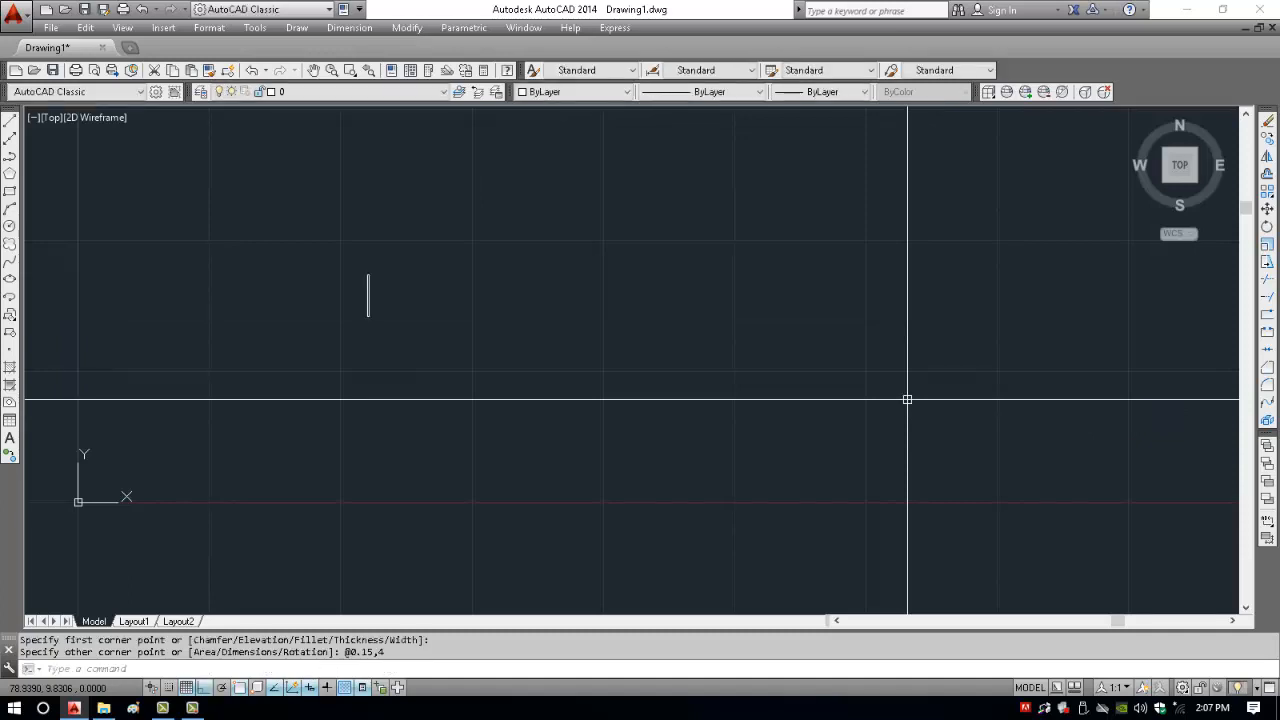
# - Examine the narrow rectangle from end to end and select it to check what kind of object it is
pyautogui.scroll(8, 369, 290)
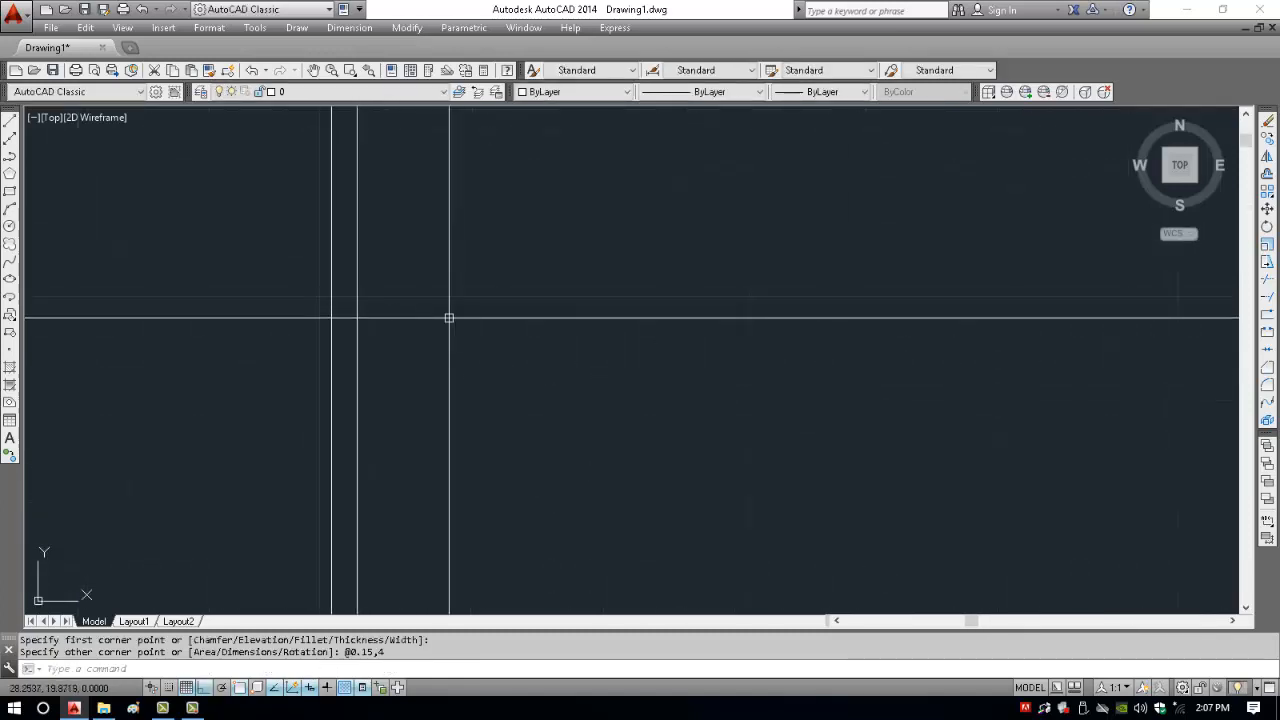
pyautogui.scroll(-5, 449, 318)
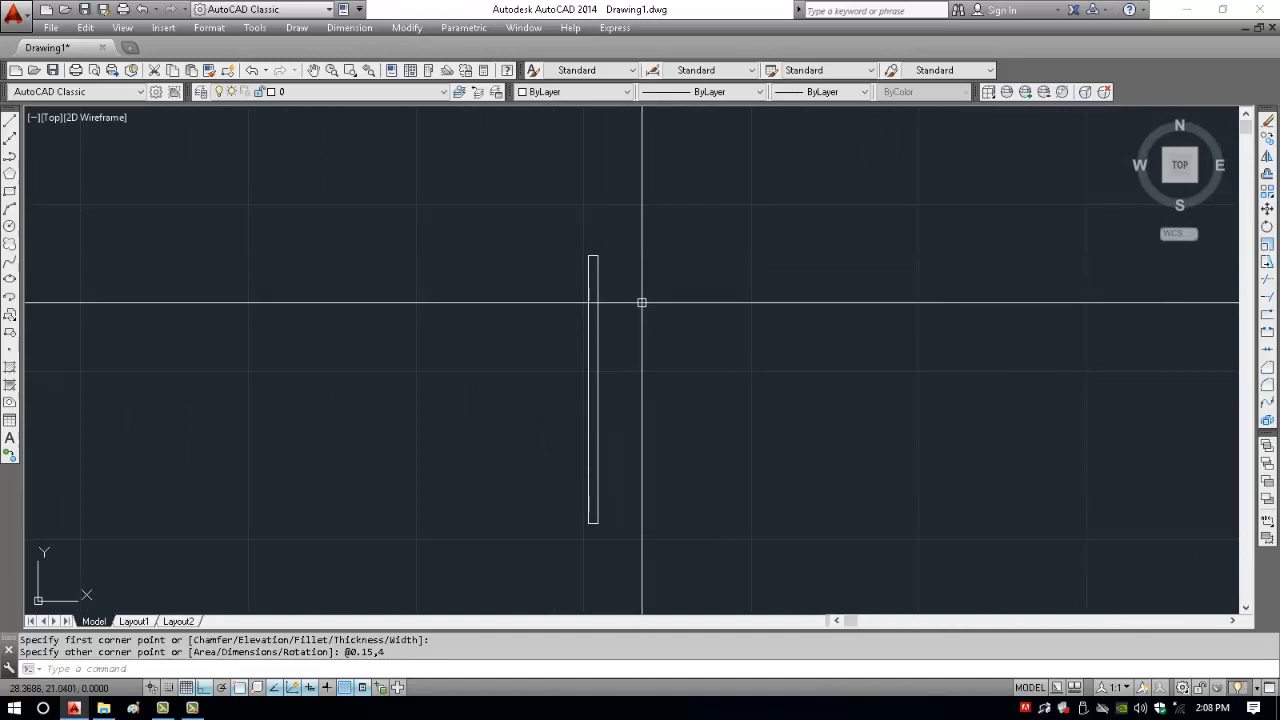
pyautogui.scroll(2, 595, 279)
pyautogui.moveTo(691, 377); pyautogui.dragTo(697, 271, button='middle')
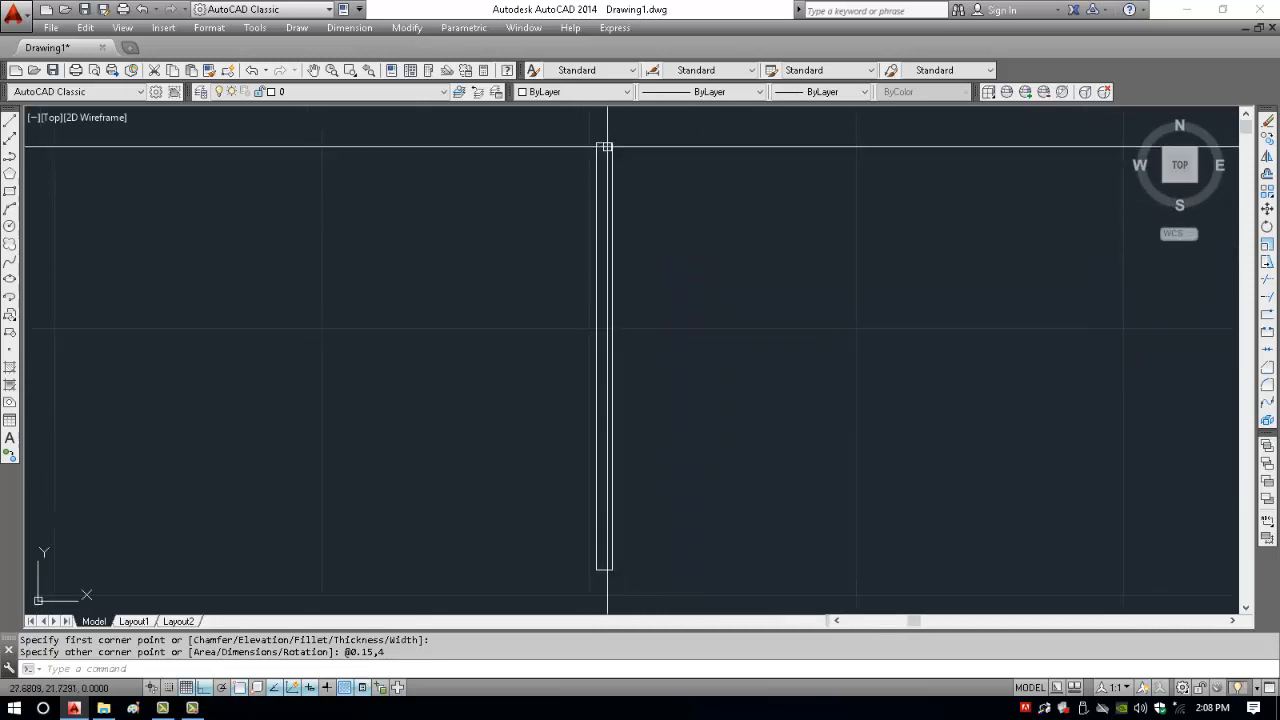
pyautogui.click(608, 200)
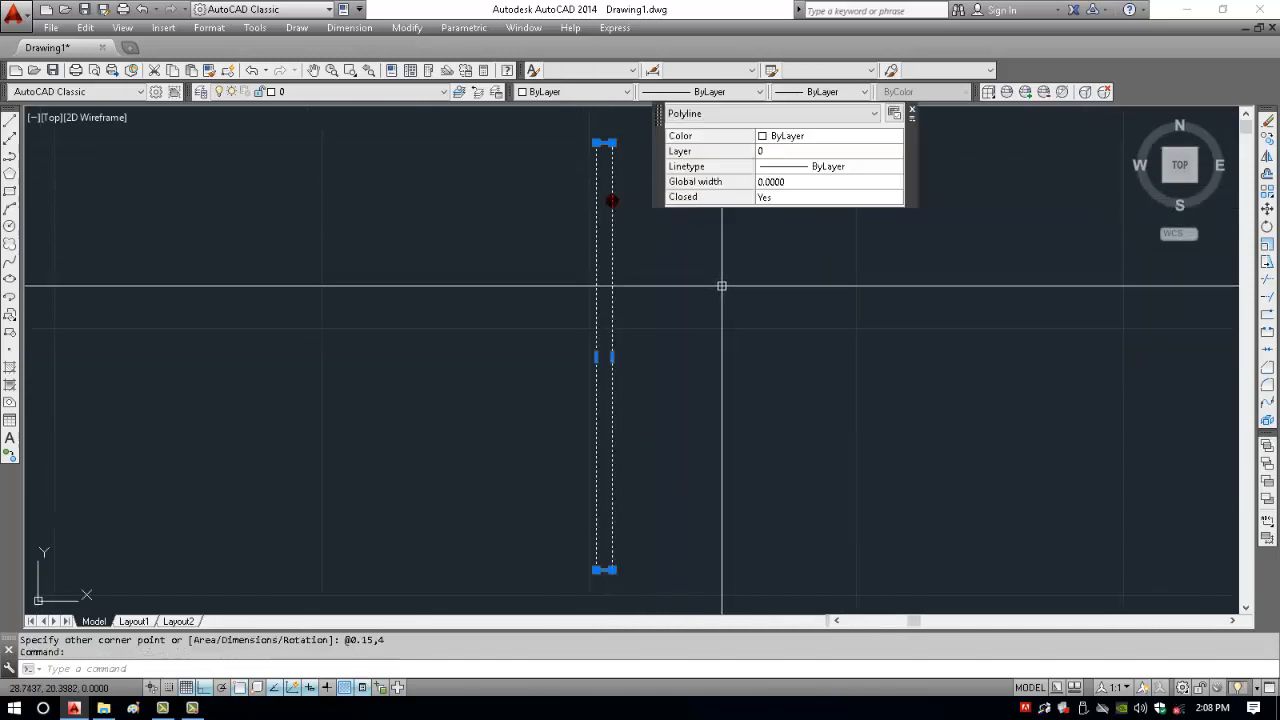
pyautogui.press('Escape')
pyautogui.press('Escape')
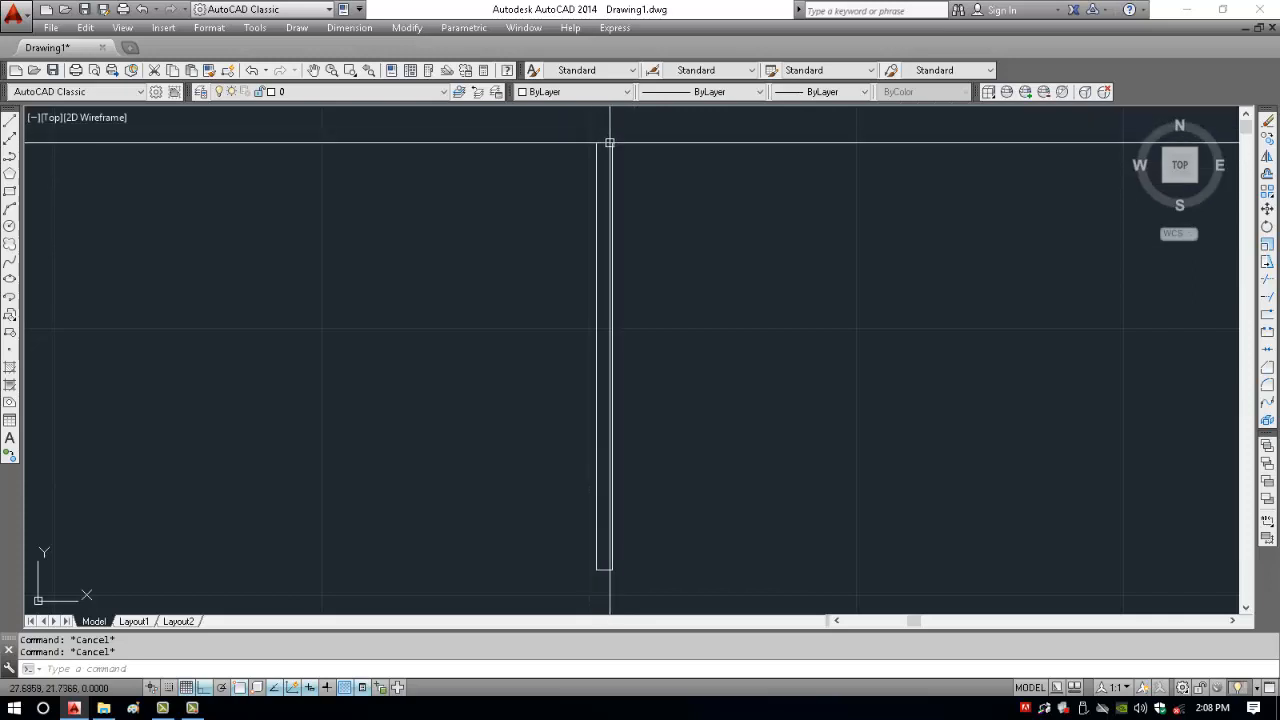
pyautogui.scroll(2, 617, 457)
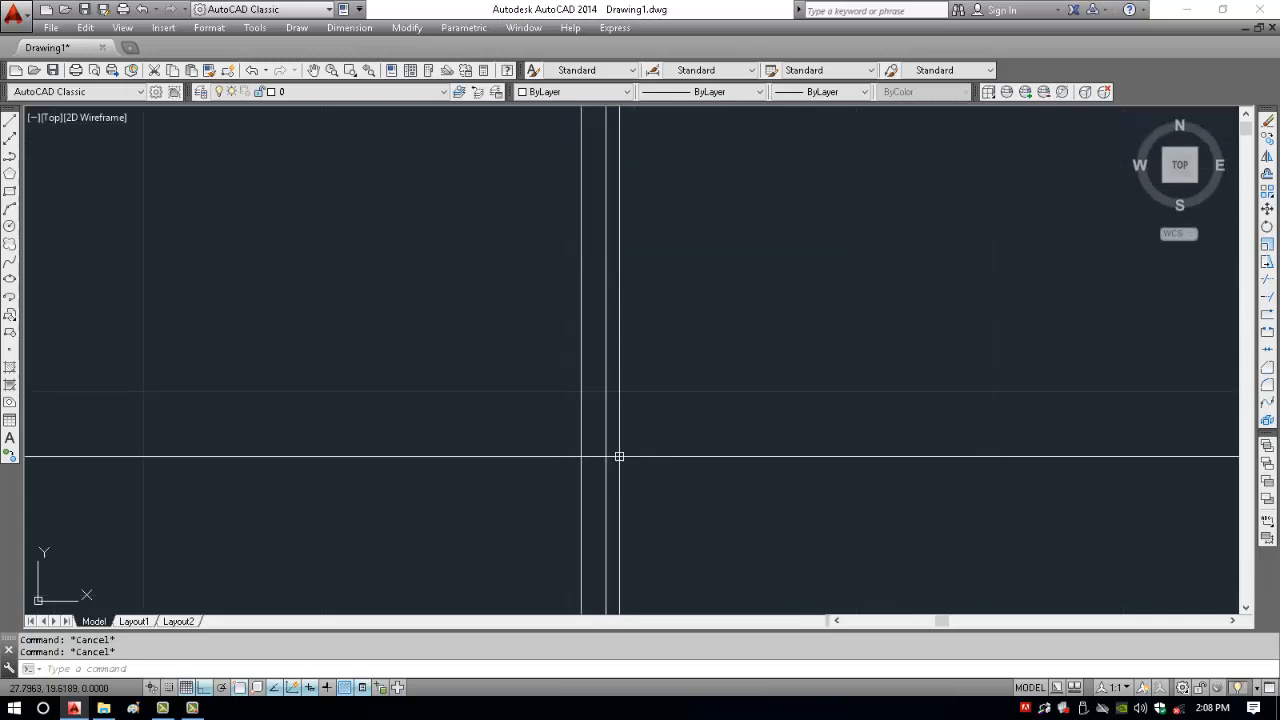
pyautogui.moveTo(609, 609)
pyautogui.mouseDown(button='middle')
pyautogui.moveTo(669, 285)
pyautogui.moveTo(660, 306)
pyautogui.mouseUp(button='middle')
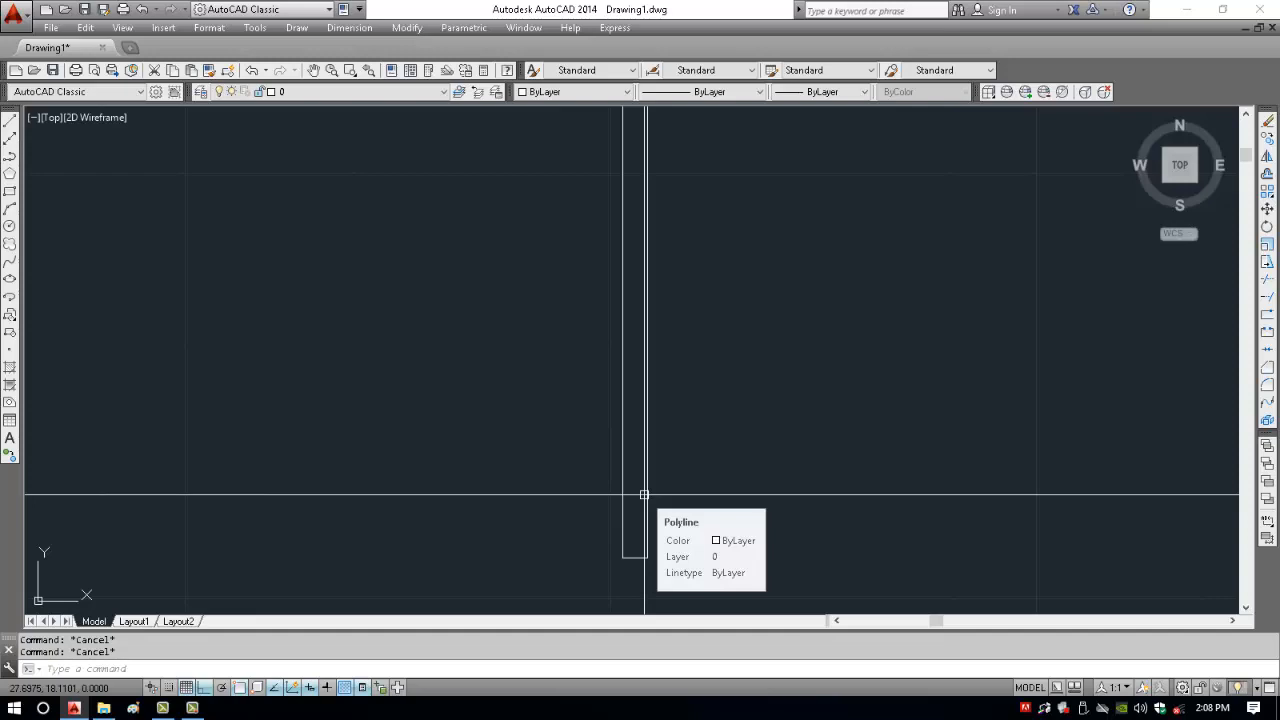
# - Offset the narrow upright rectangle inward by 0.02 to create a parallel inner outline
pyautogui.write('o')
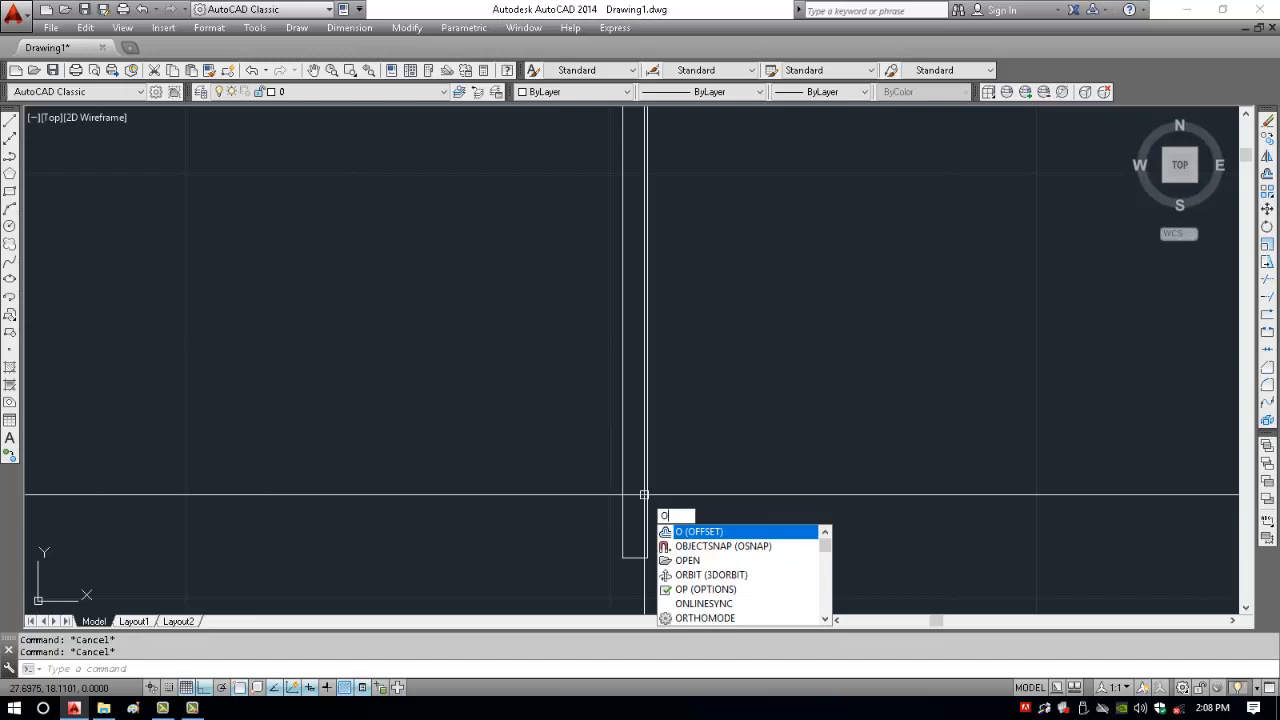
pyautogui.press('Return')
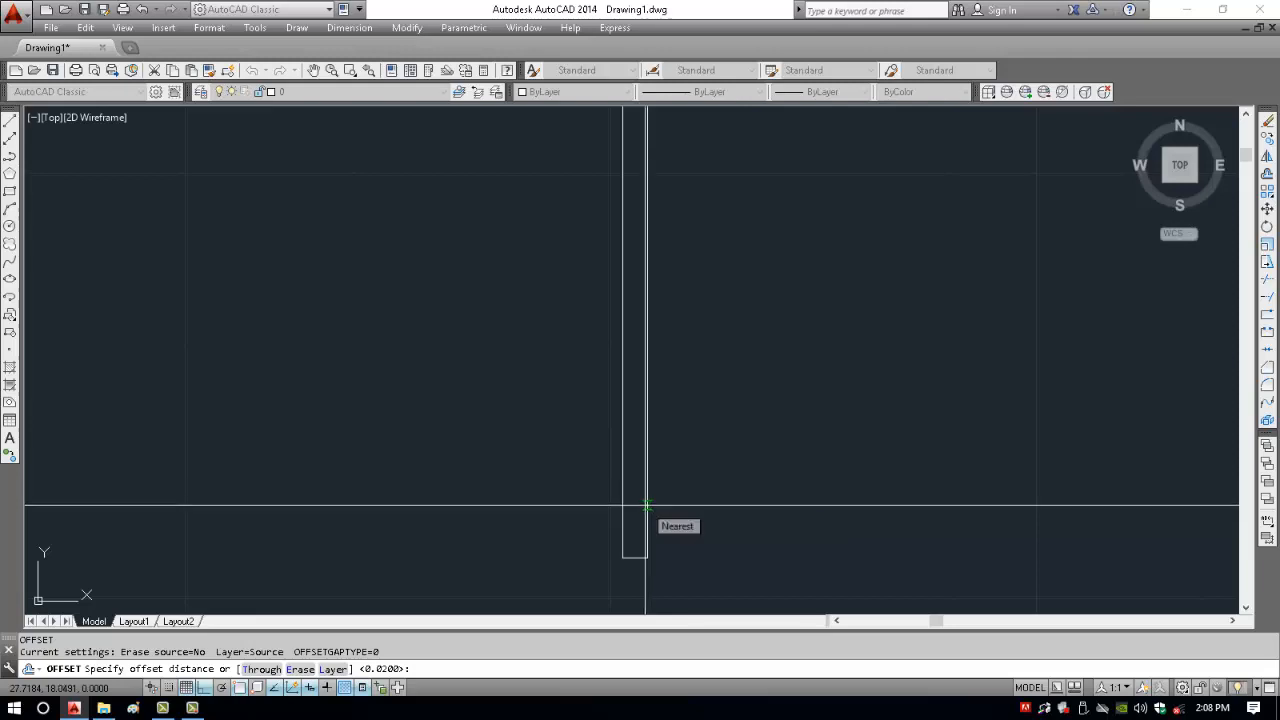
pyautogui.write('0')
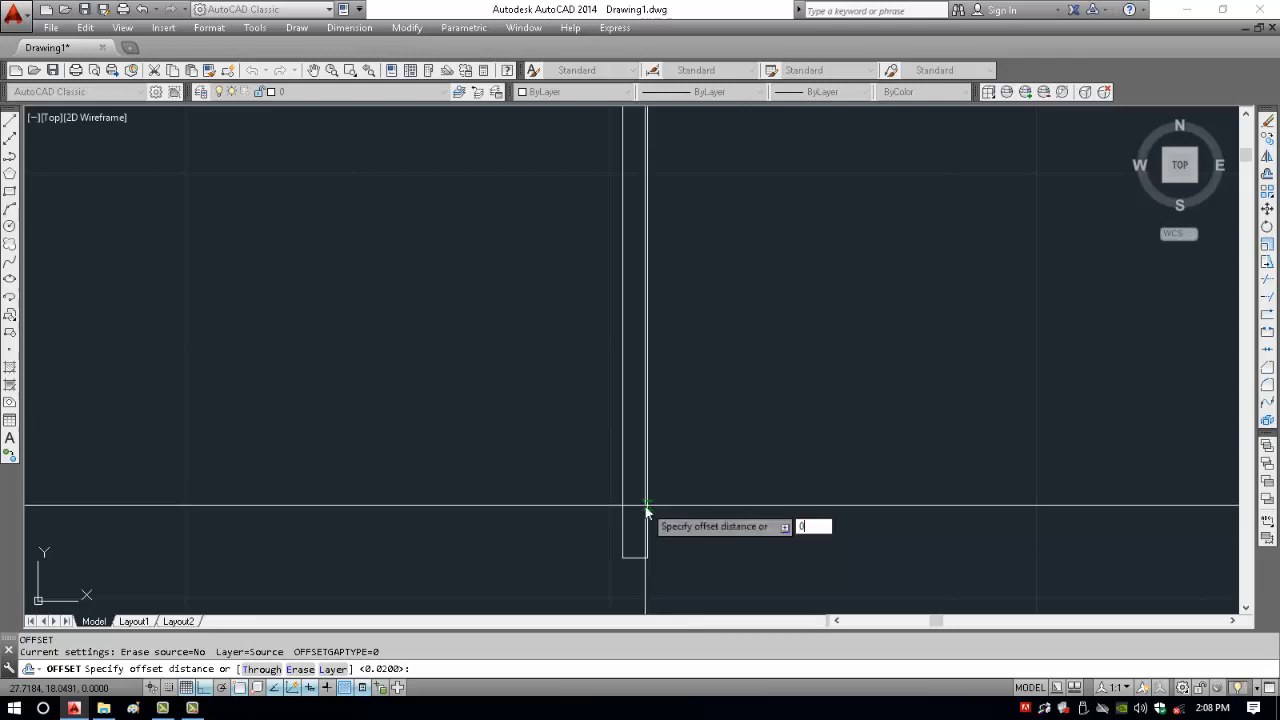
pyautogui.write('.02')
pyautogui.press('Return')
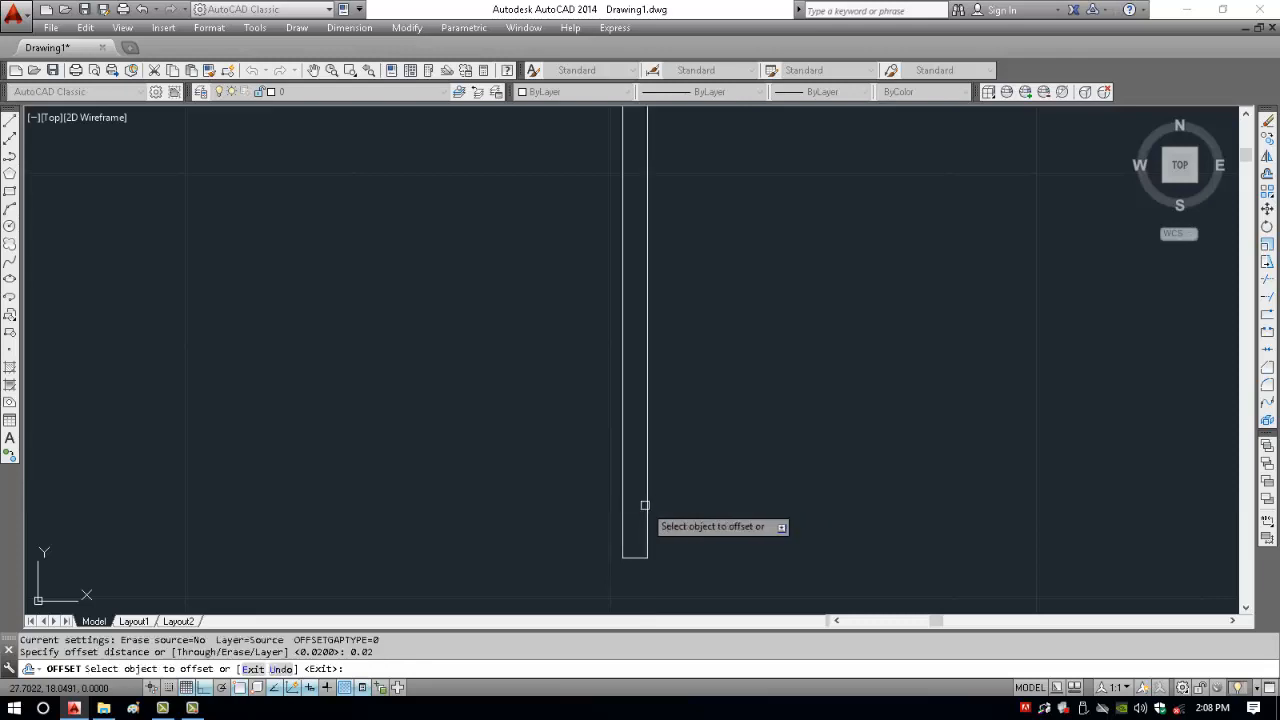
pyautogui.scroll(2, 647, 502)
pyautogui.moveTo(647, 502); pyautogui.dragTo(689, 397, button='middle')
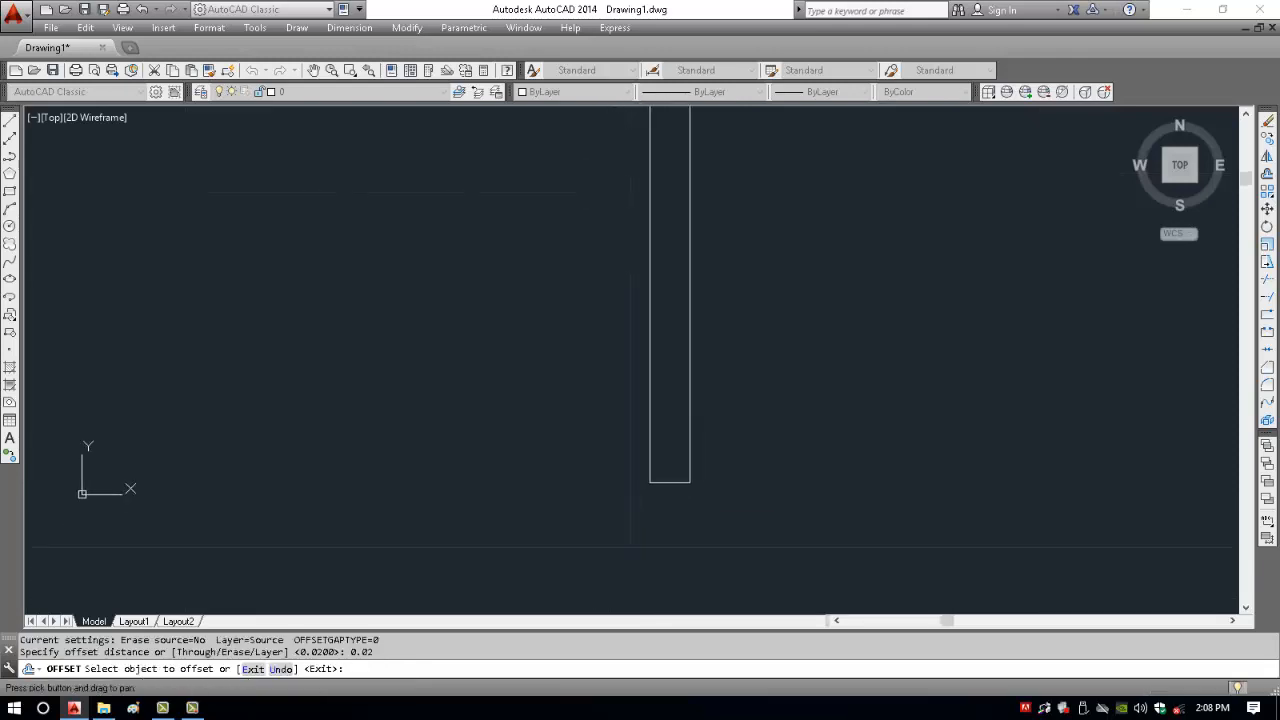
pyautogui.click(689, 398)
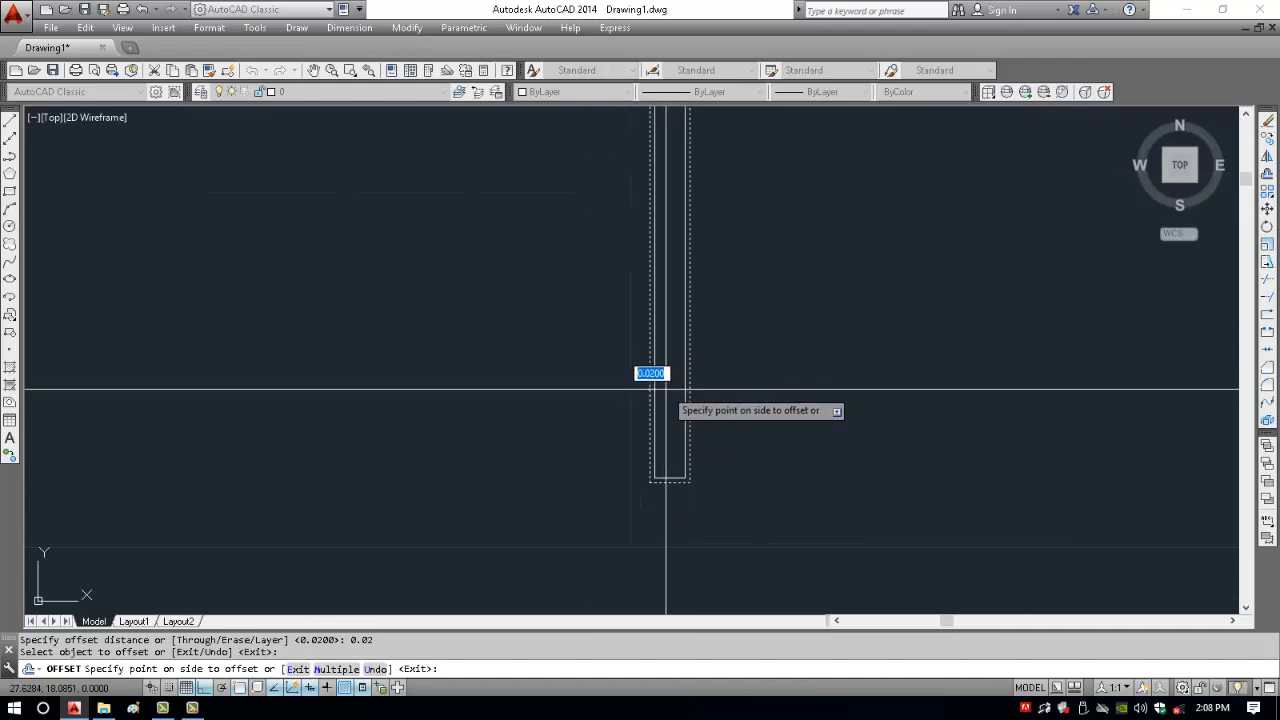
pyautogui.click(666, 389)
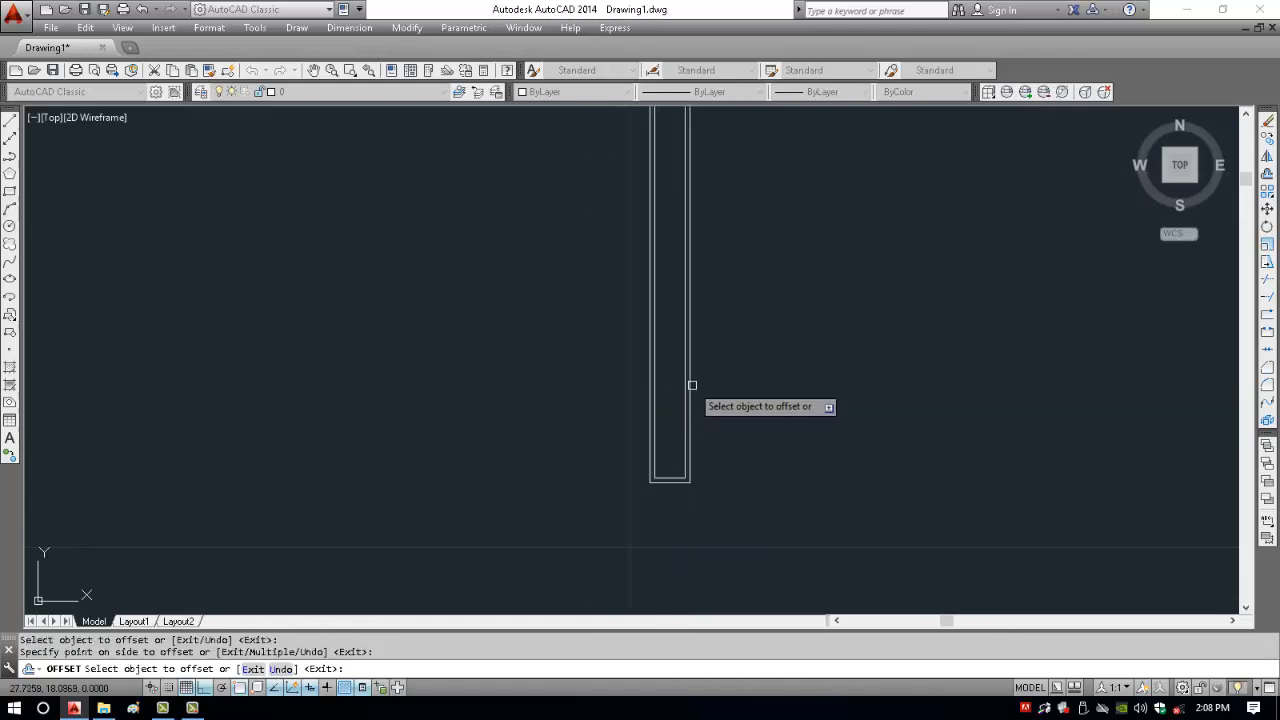
pyautogui.click(689, 386)
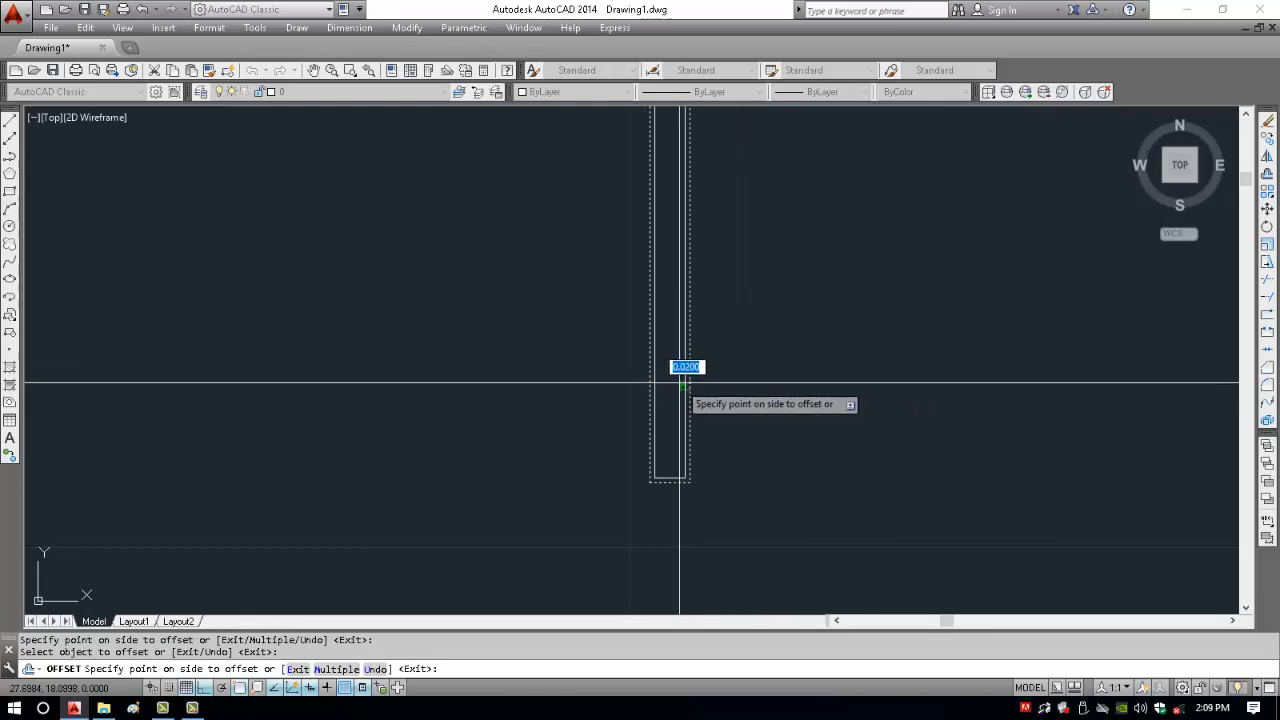
pyautogui.press('Escape')
# - Measure the gap between the inner and outer outlines on one long side, and the full width of the outer rectangle
pyautogui.scroll(4, 666, 466)
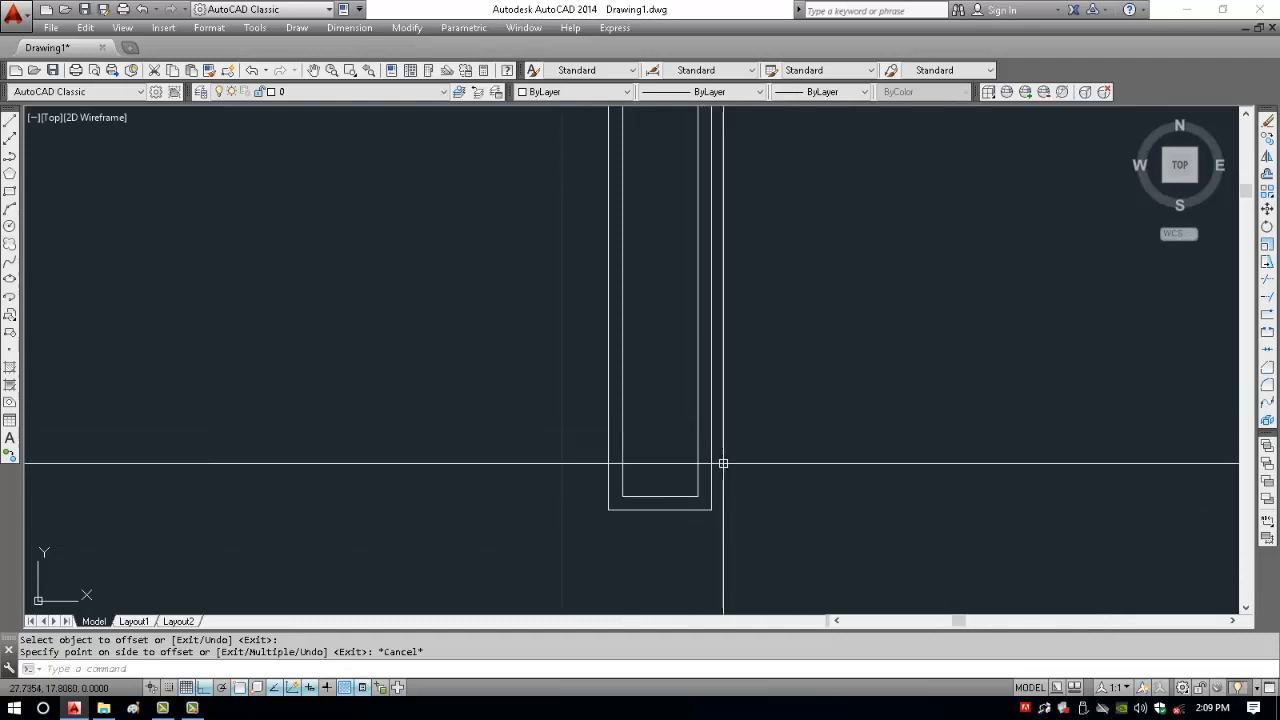
pyautogui.write('DI')
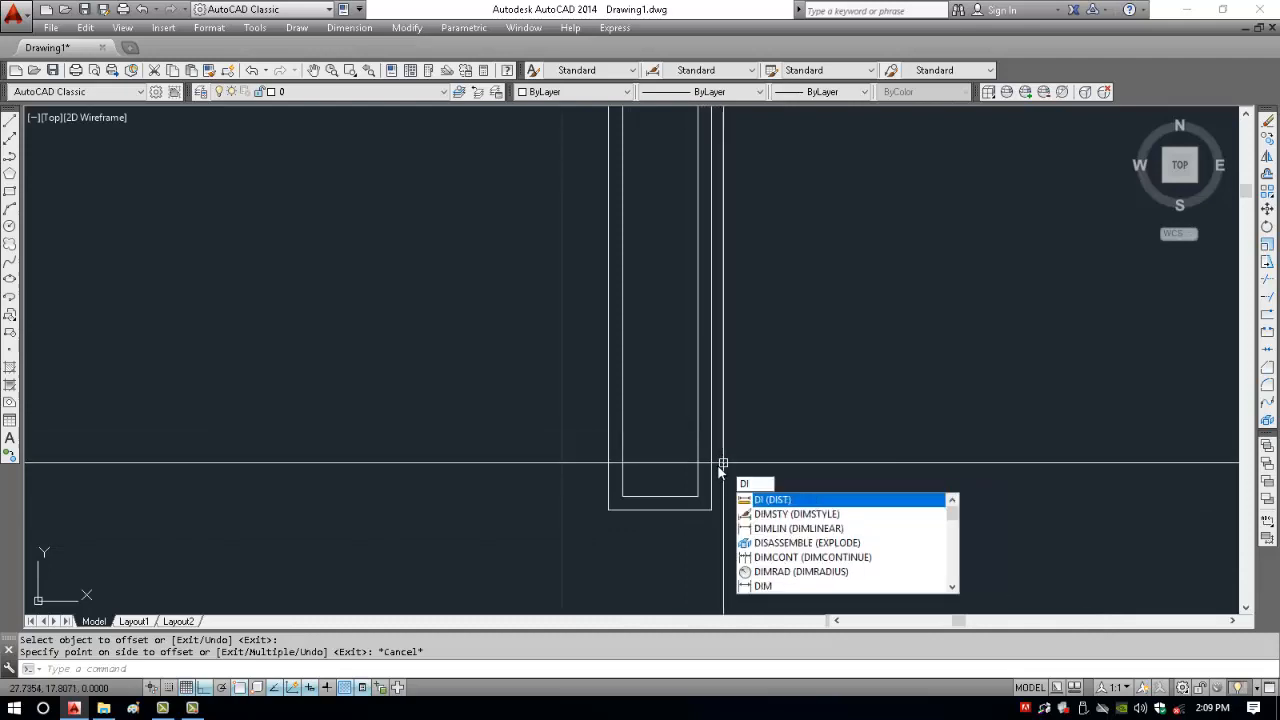
pyautogui.press('Return')
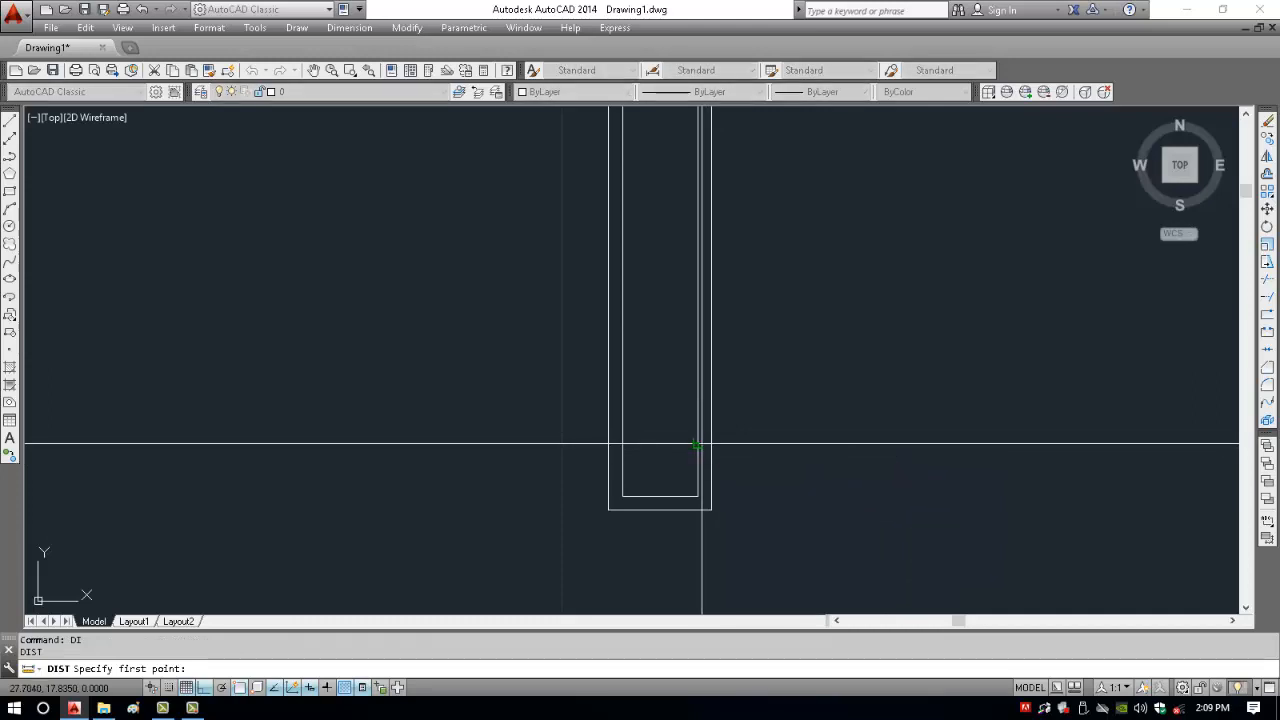
pyautogui.click(697, 443)
pyautogui.click(710, 443)
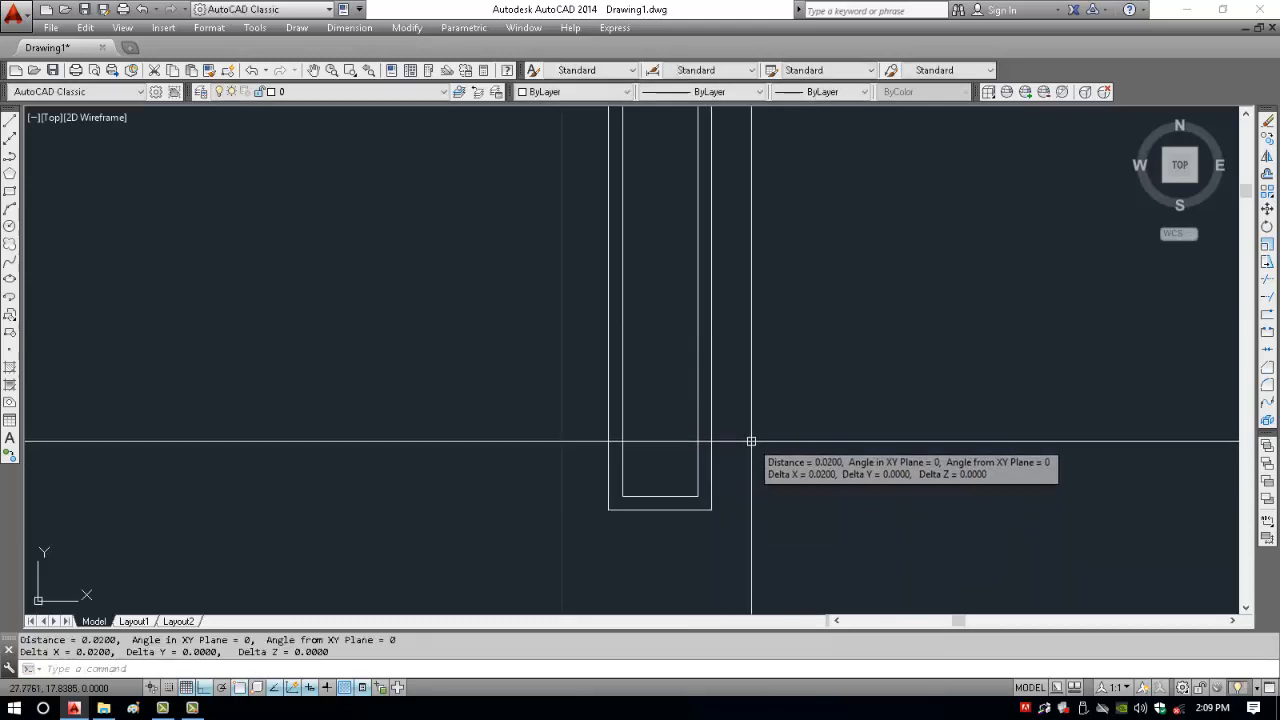
pyautogui.press('Return')
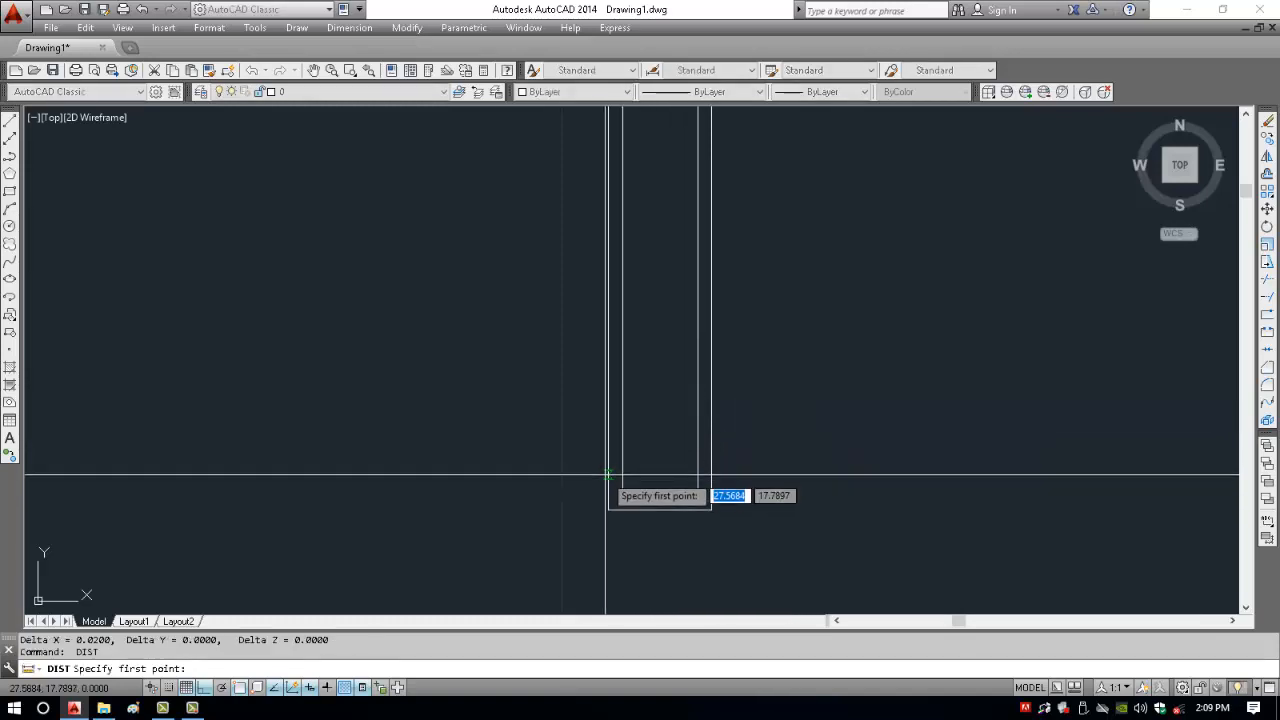
pyautogui.click(608, 457)
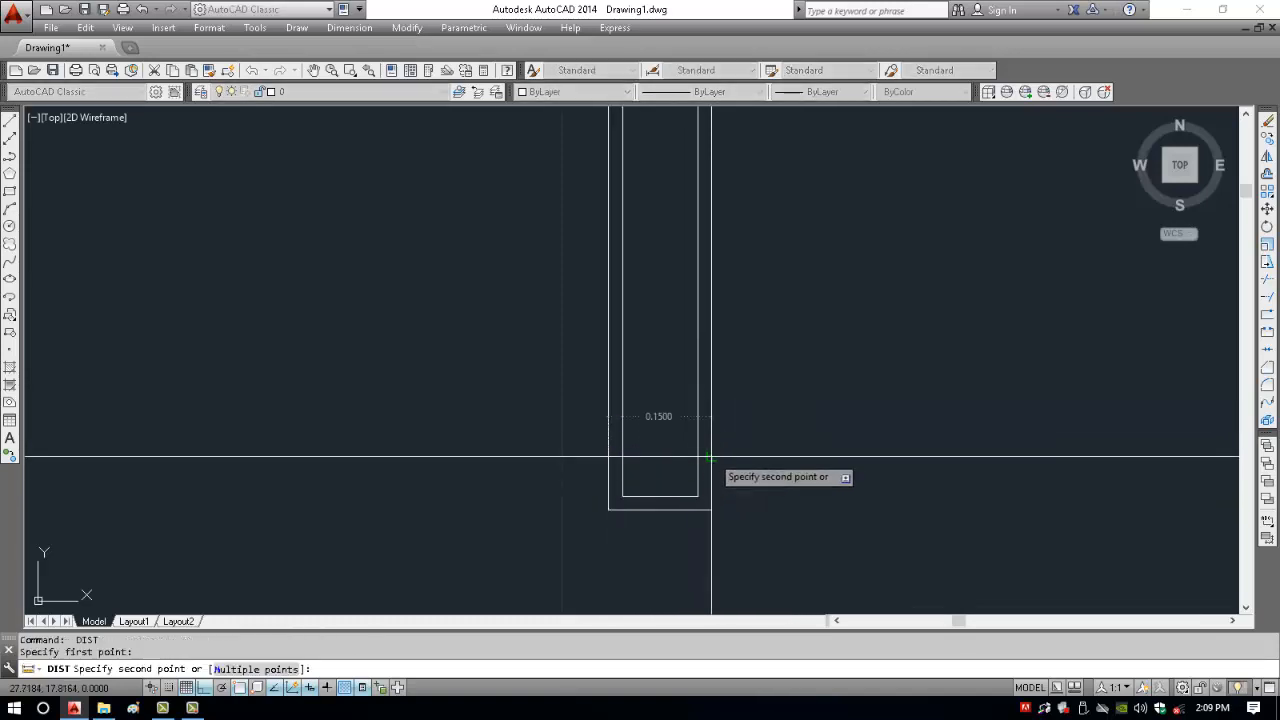
pyautogui.click(712, 455)
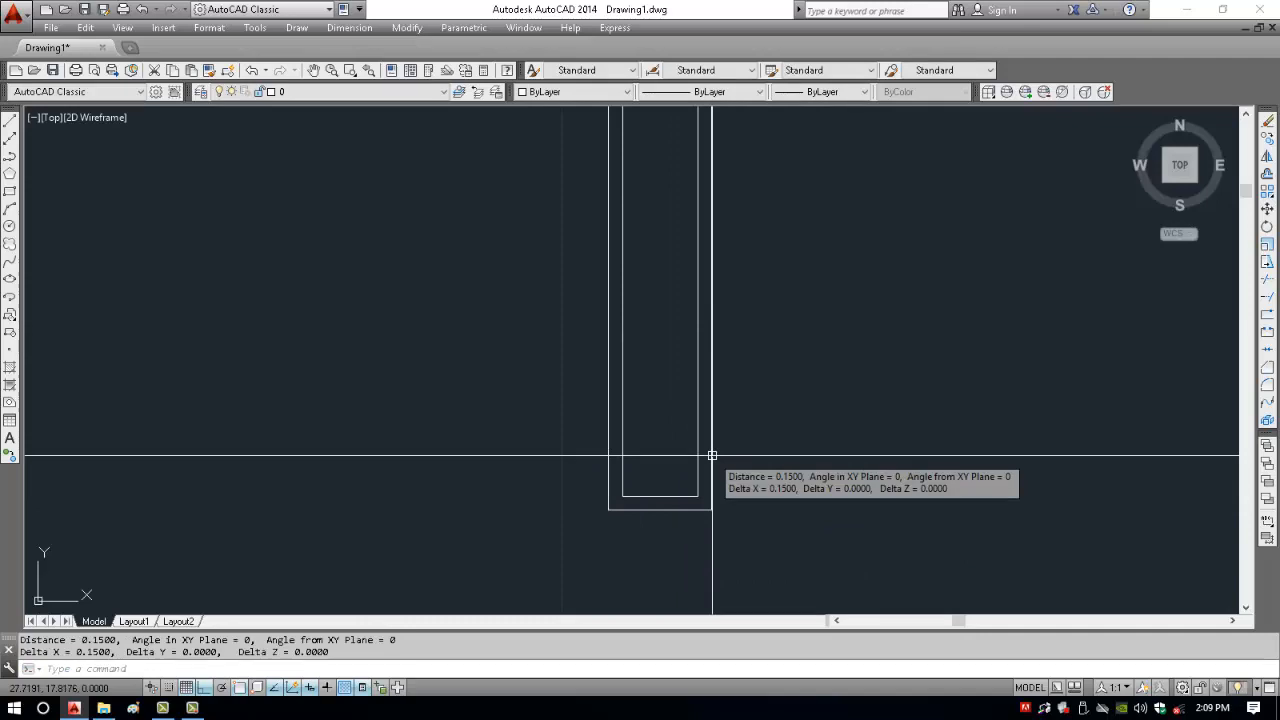